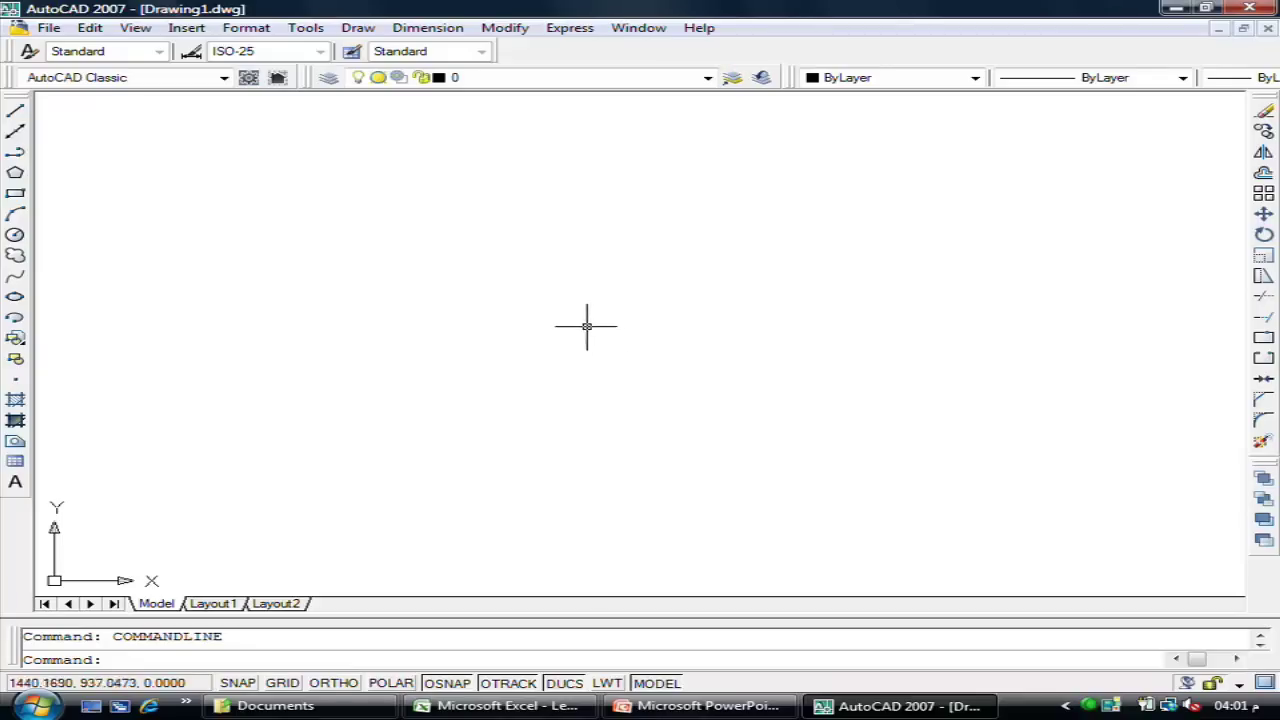
Step: Type the heading 'Circle' on the PowerPoint slide, nudge it into place, and return to AutoCAD
left_click(700, 705)
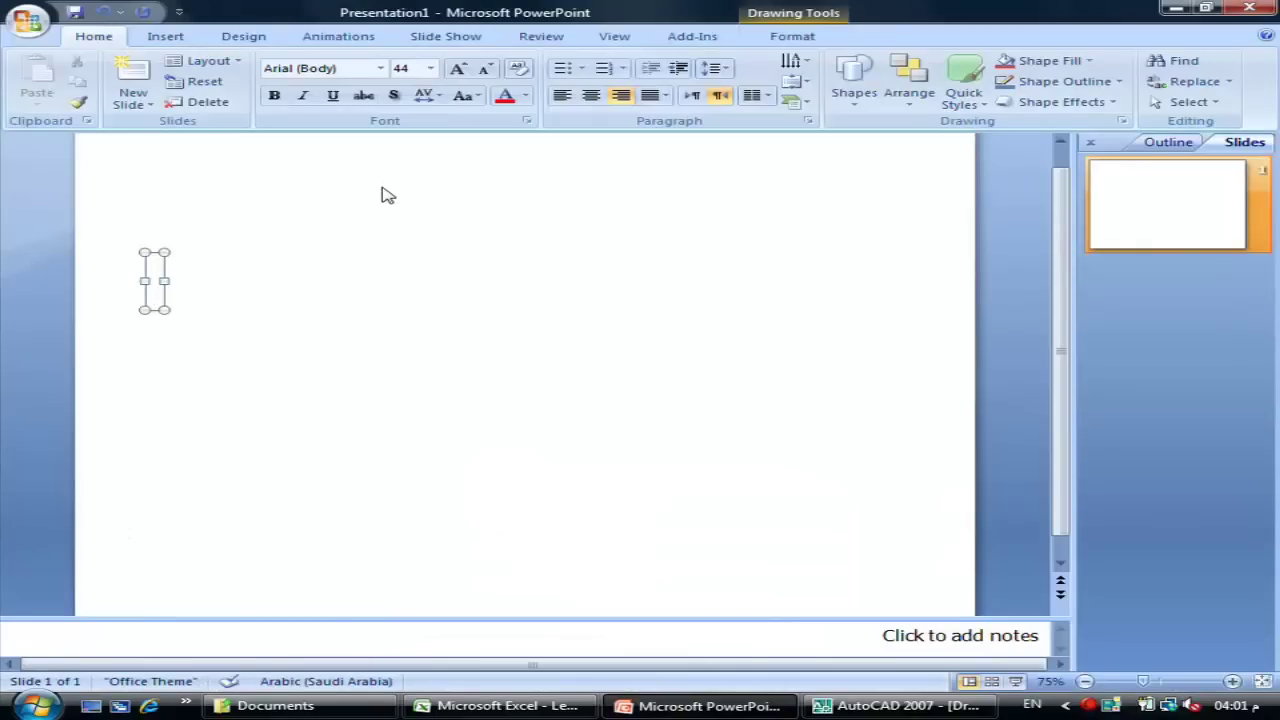
type("Circ")
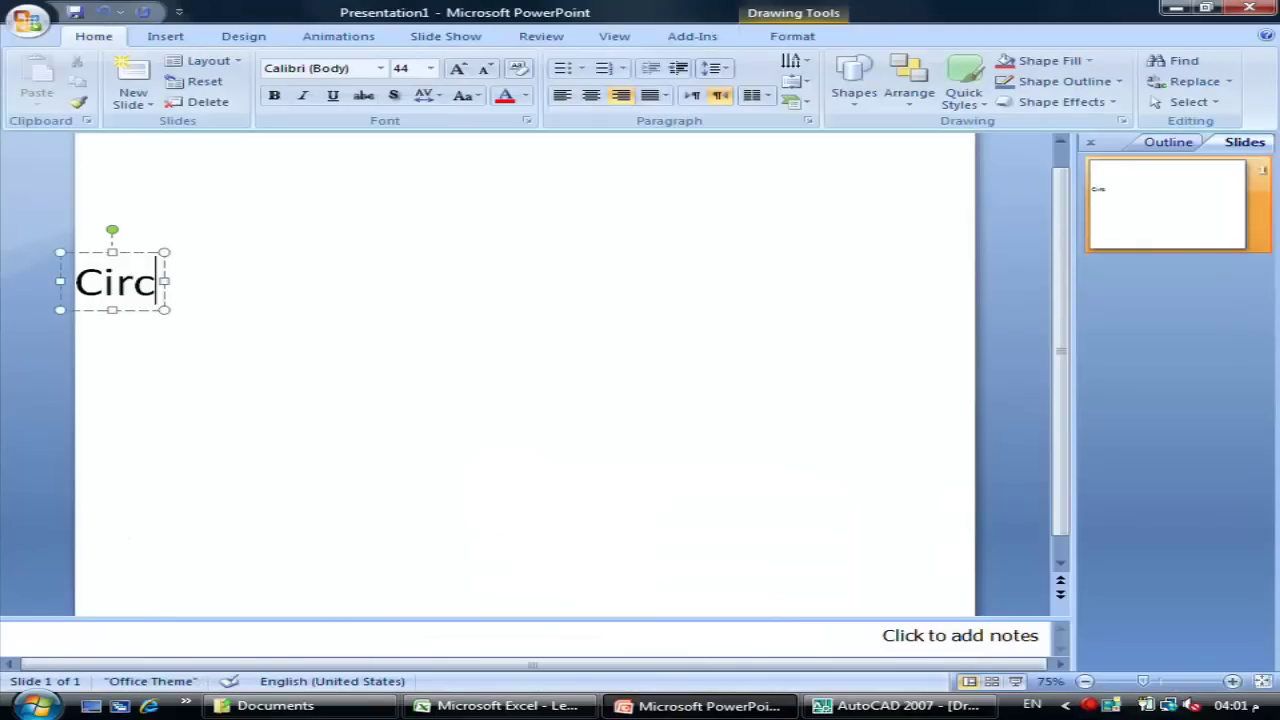
type("le")
key("Escape")
key("Right")
key("Right")
key("Right")
key("Right")
key("Right")
key("Right")
key("Right")
key("Up")
key("Up")
key("Up")
key("Left")
key("Left")
key("Left")
key("Left")
key("Left")
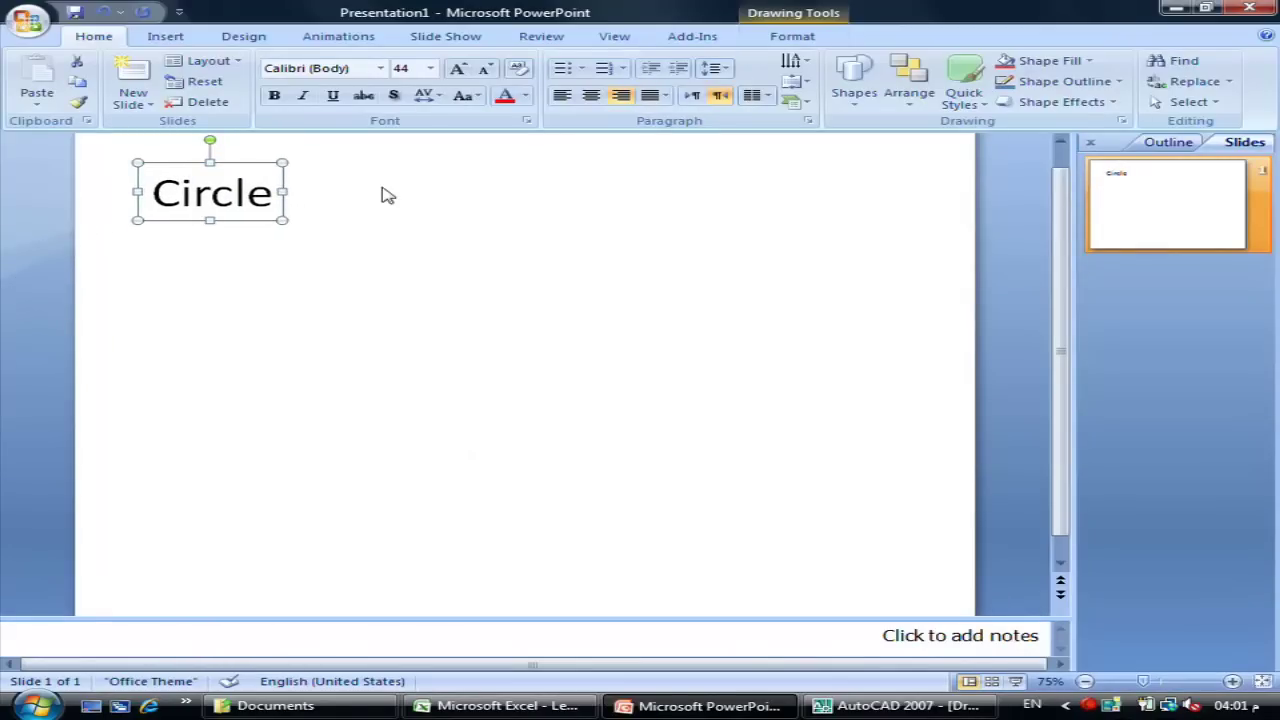
key("alt+Tab")
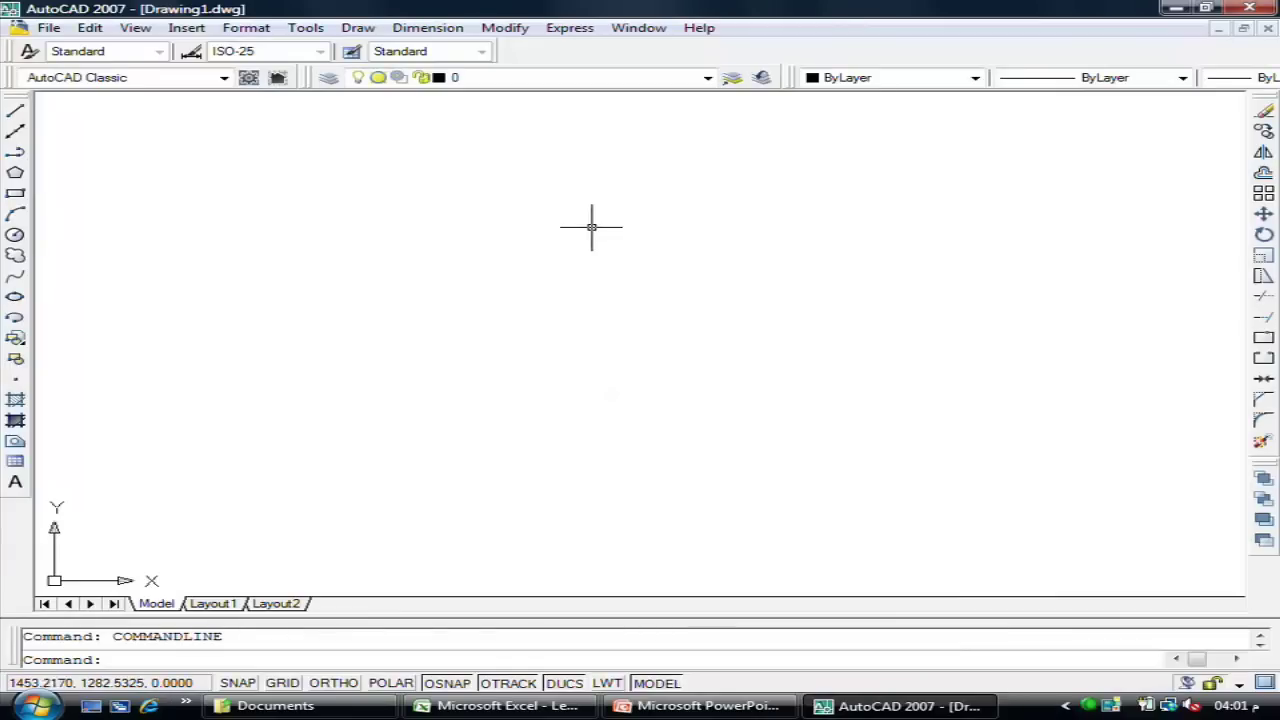
Step: Open the Draw menu to reveal the Circle submenu's drawing methods
left_click(357, 28)
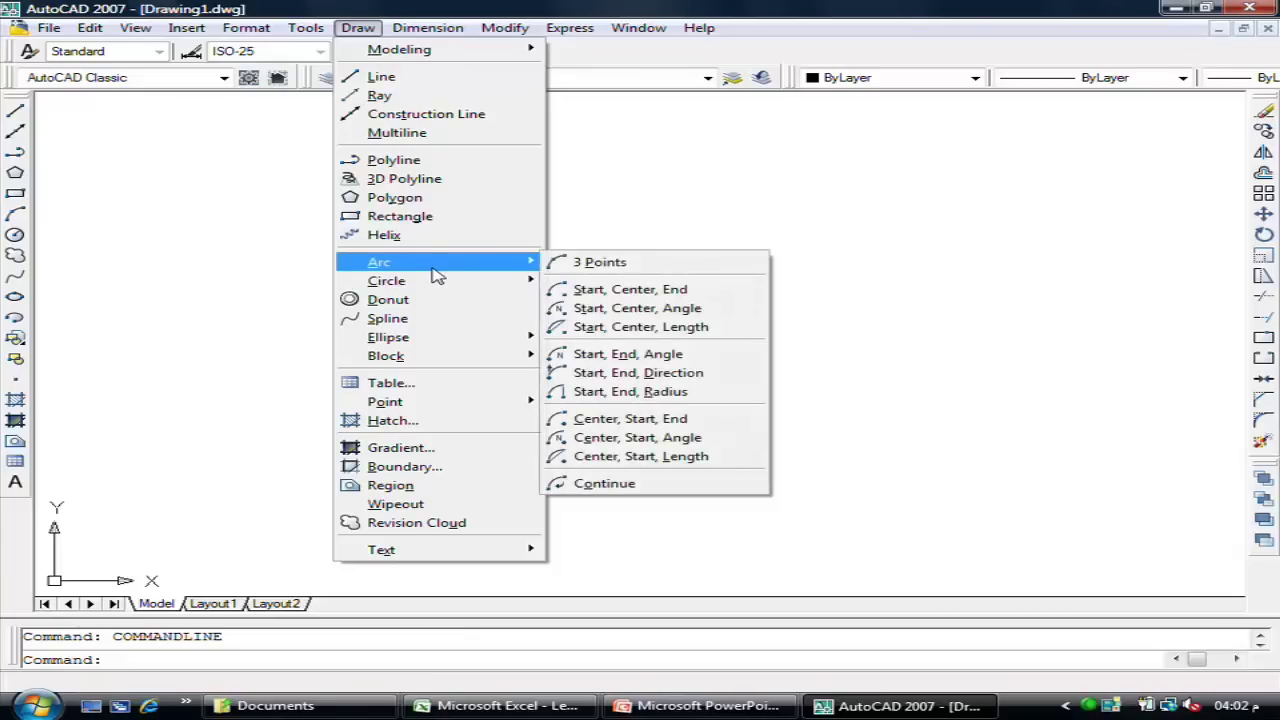
mouse_move(440, 280)
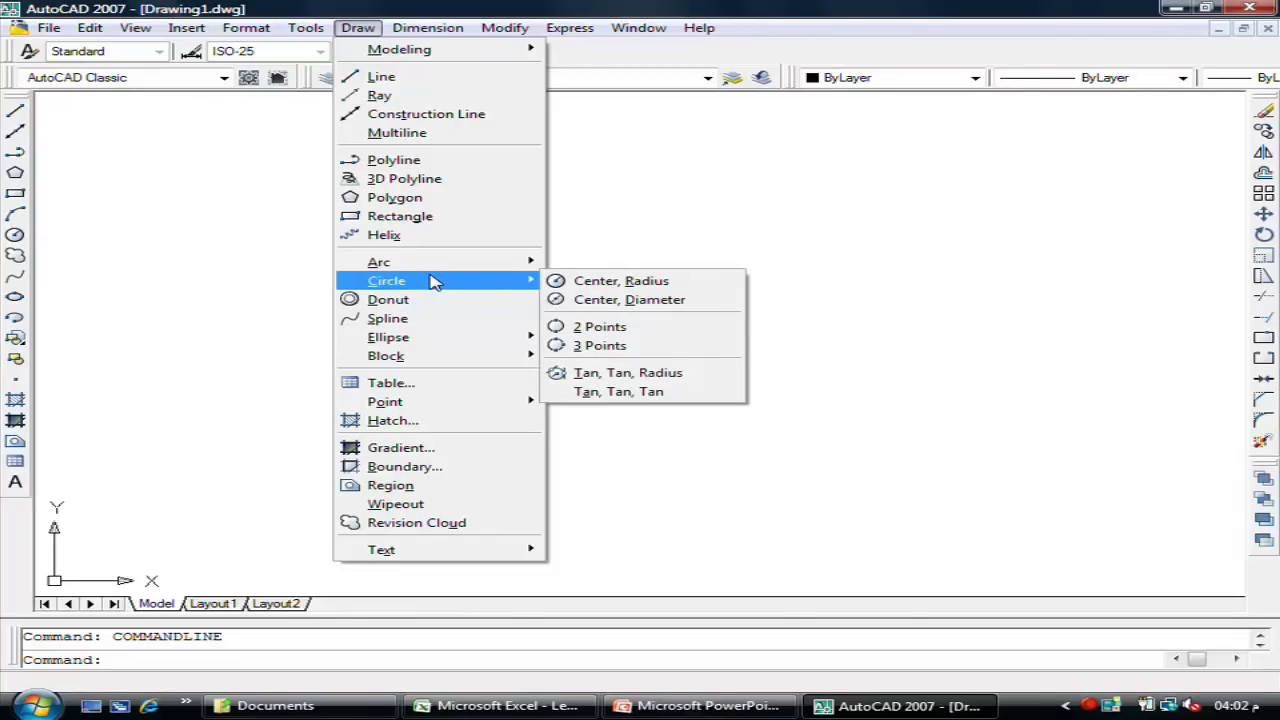
Step: Draw a Center, Radius circle on the left side of the drawing
left_click(608, 281)
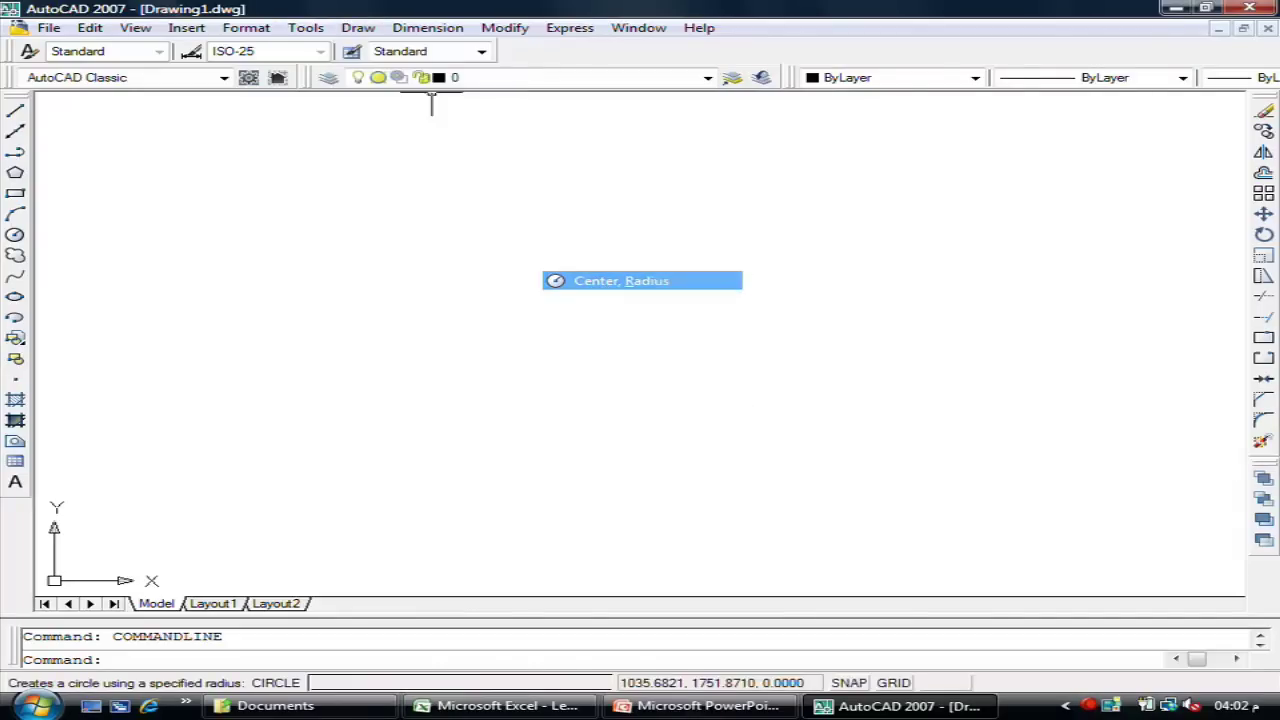
left_click(272, 290)
left_click(297, 229)
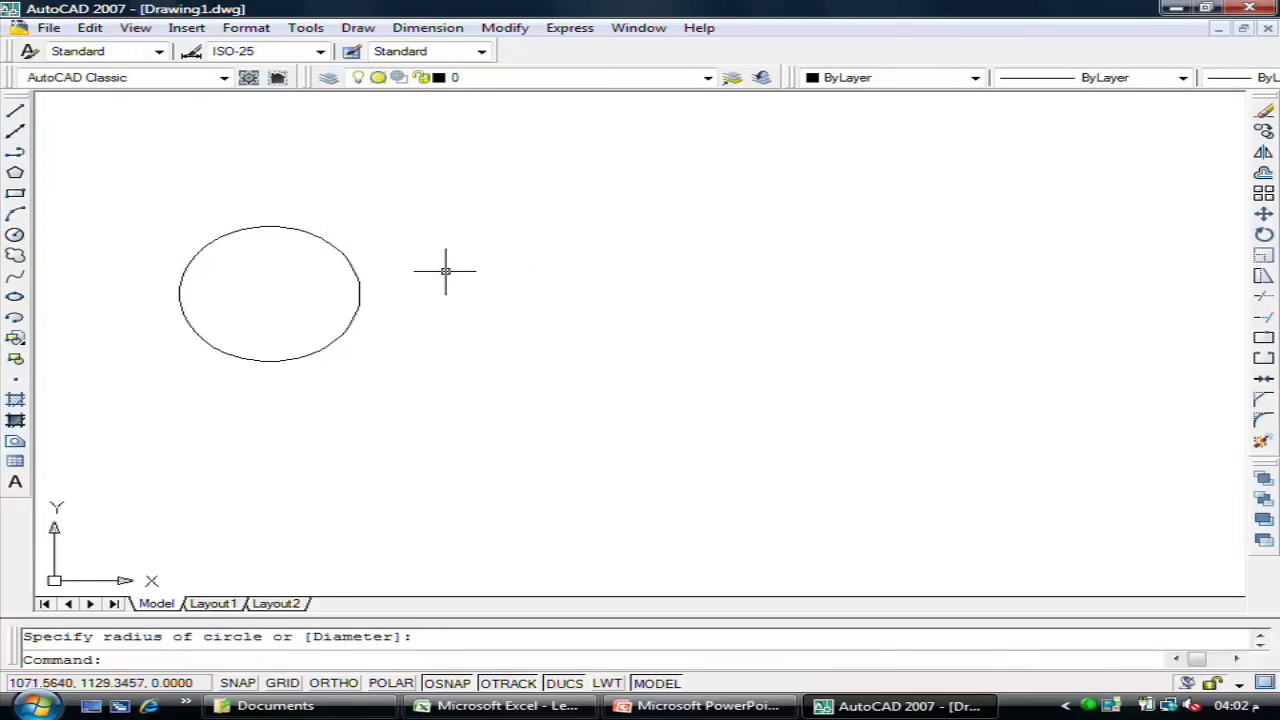
Step: Draw a closed five-sided outline of lines to the right of the circle
type("l")
key("Return")
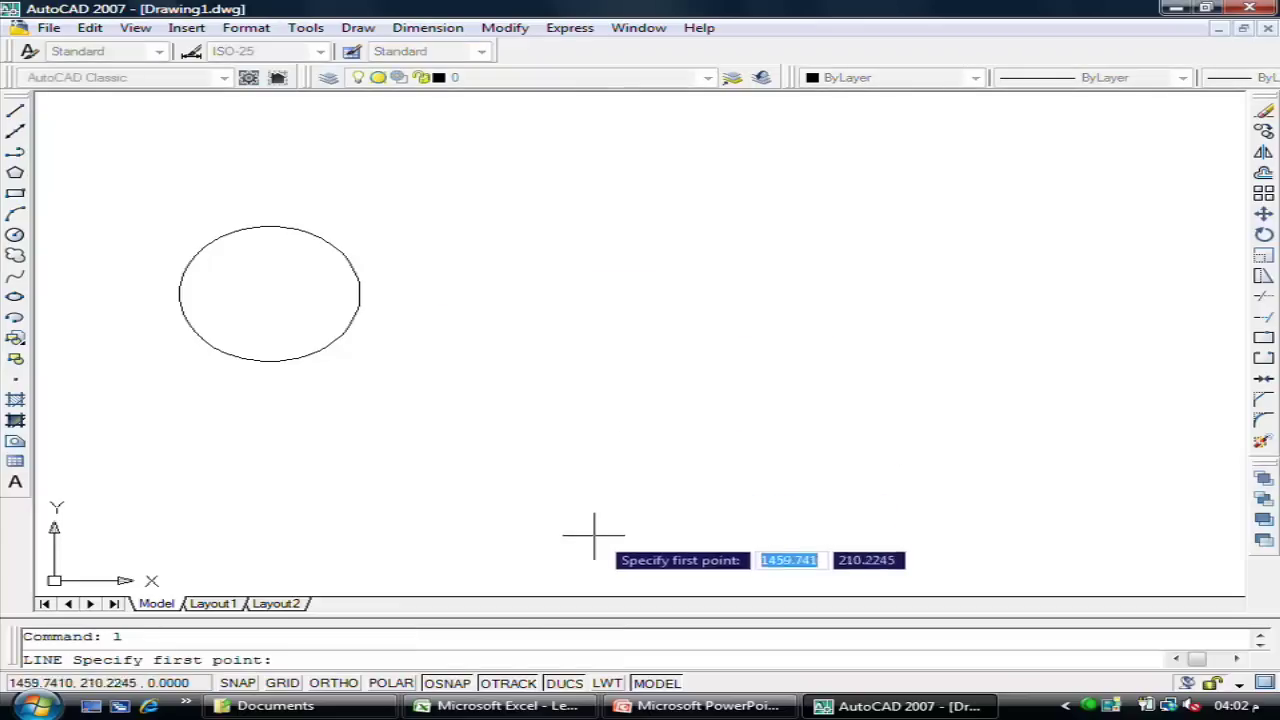
left_click(485, 480)
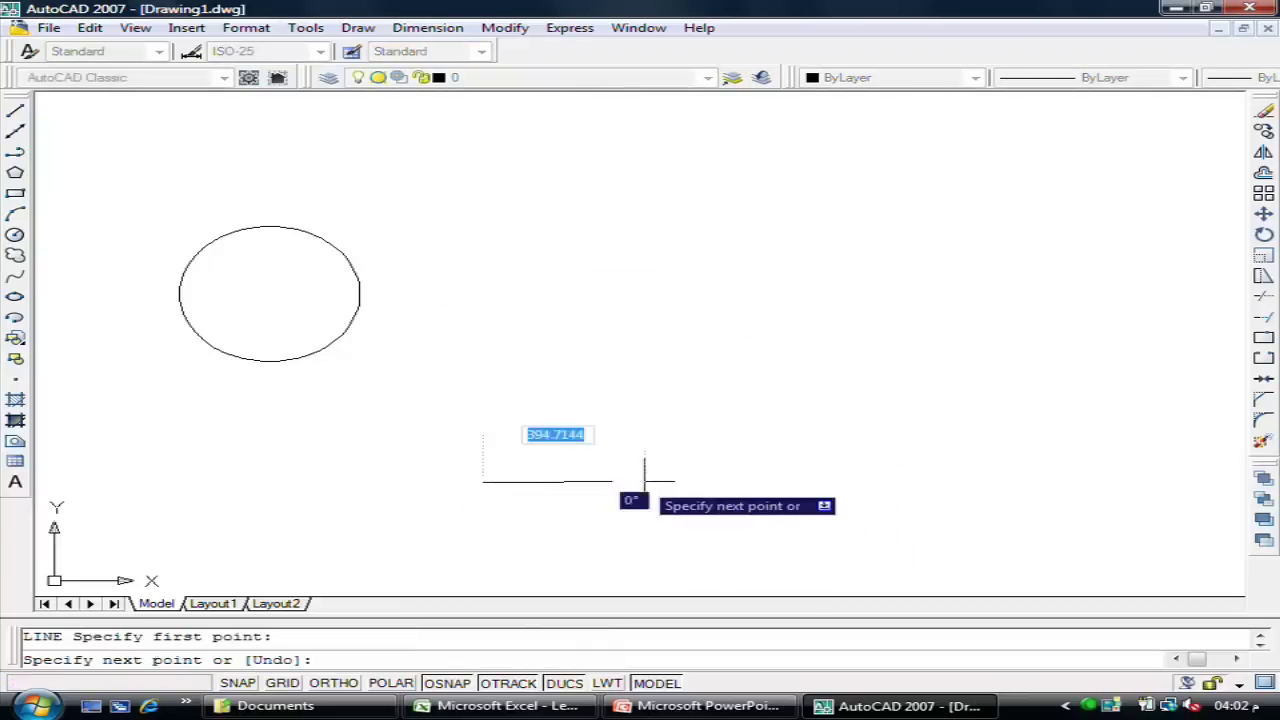
left_click(760, 481)
left_click(862, 373)
left_click(862, 243)
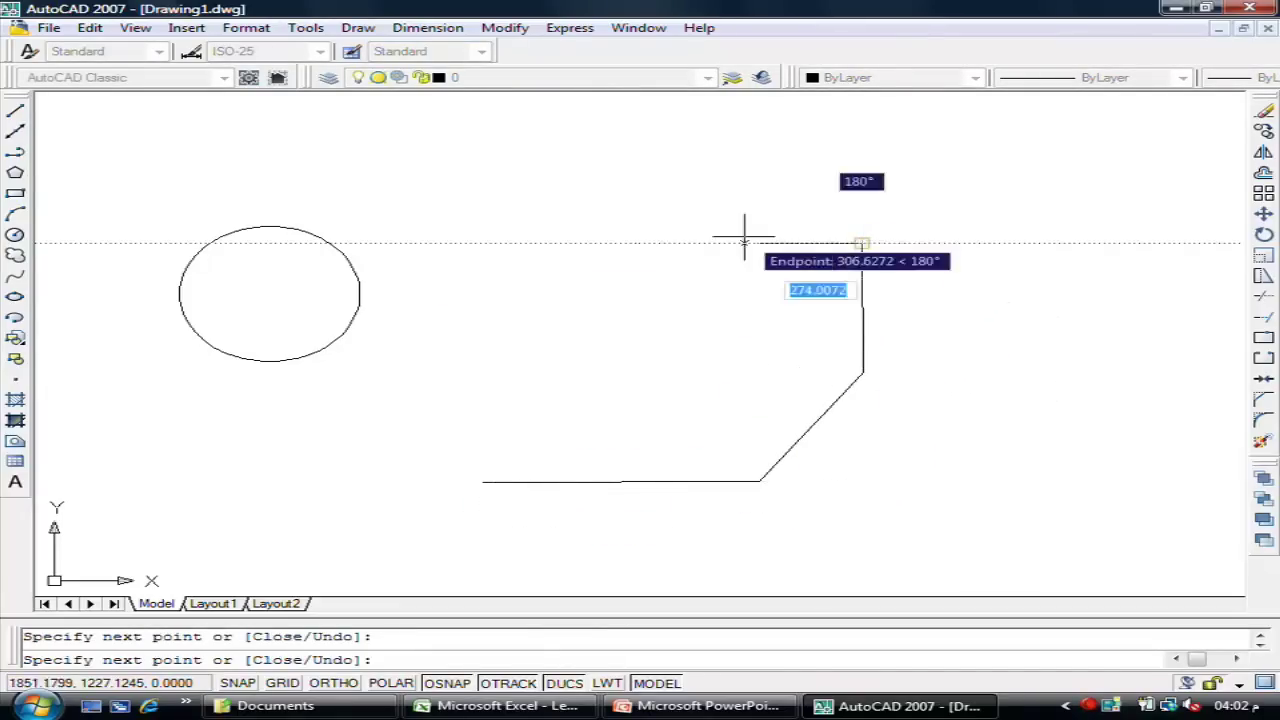
left_click(591, 243)
type("c")
key("Return")
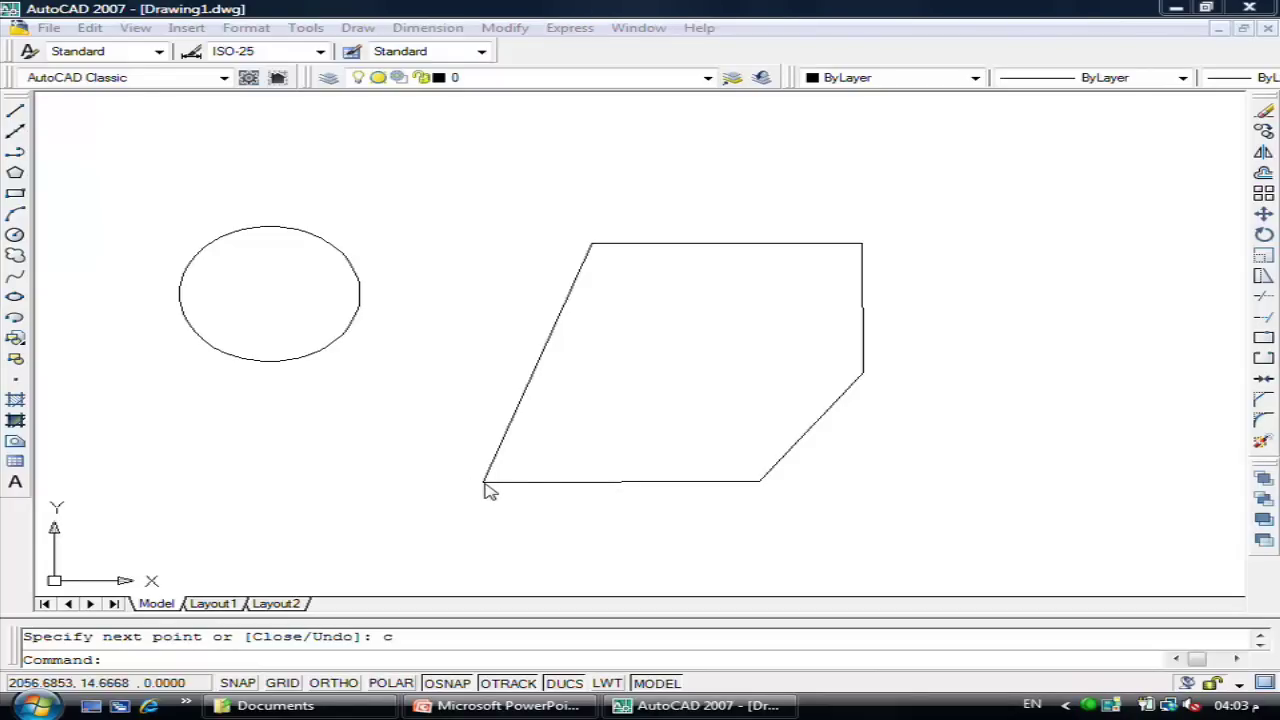
left_click(438, 447)
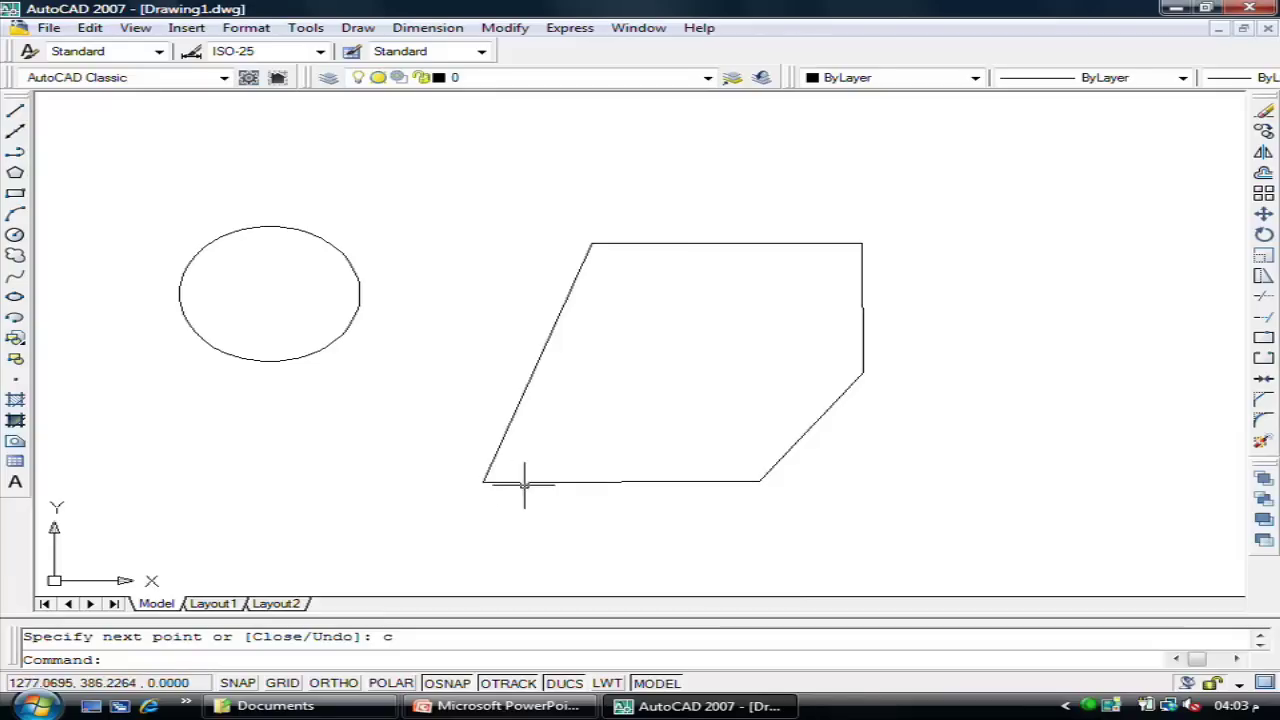
Step: Draw a Center, Radius circle of radius 100 snapped to the outline's bottom-left corner
left_click(355, 30)
mouse_move(387, 281)
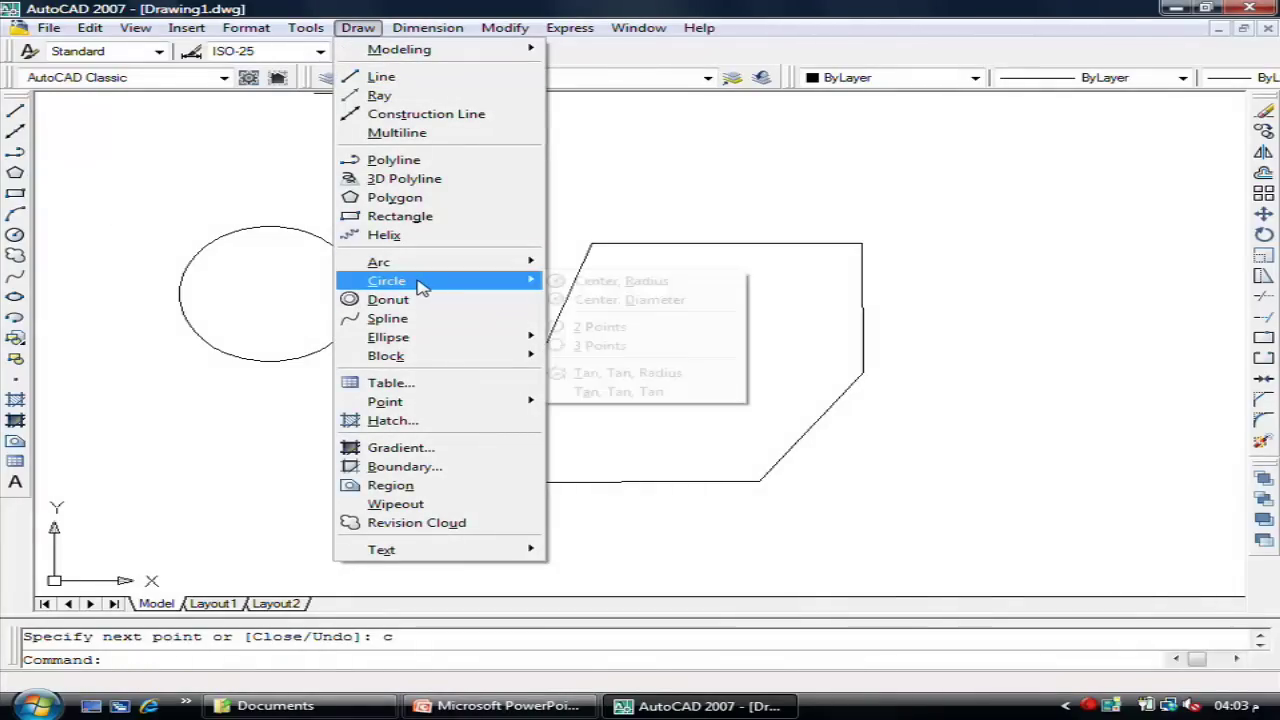
left_click(613, 283)
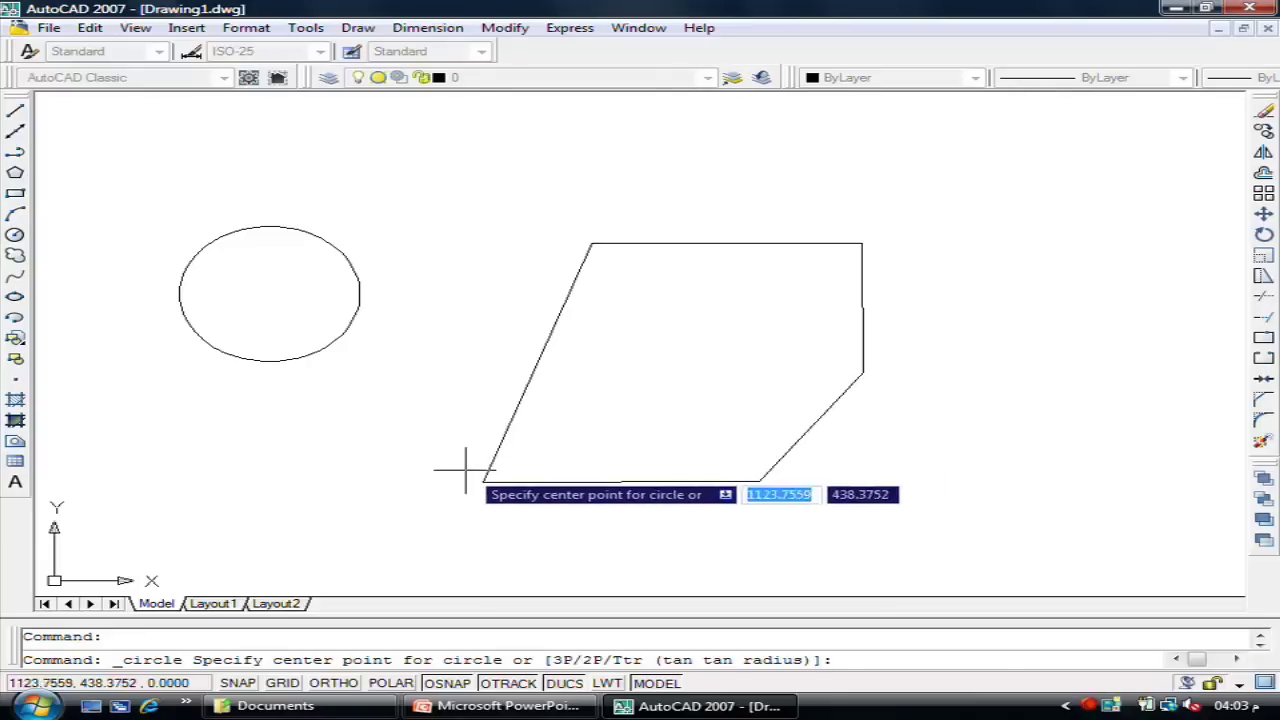
left_click(483, 481)
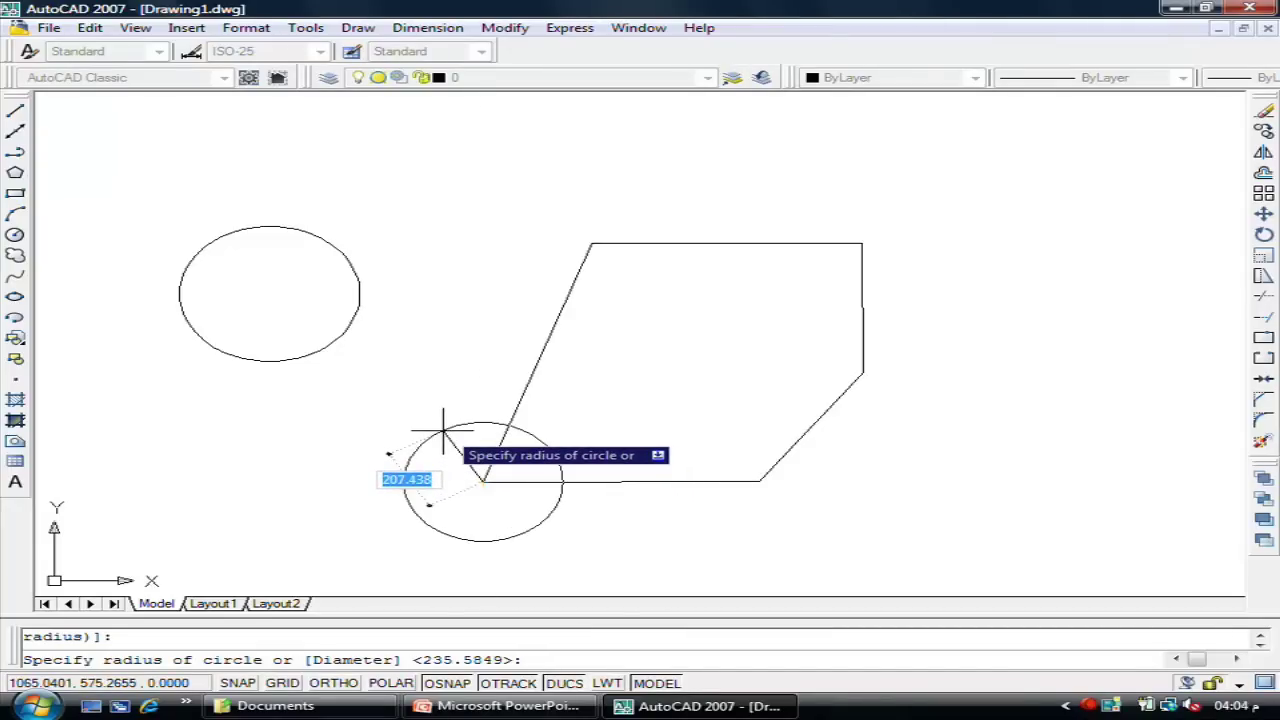
type("100")
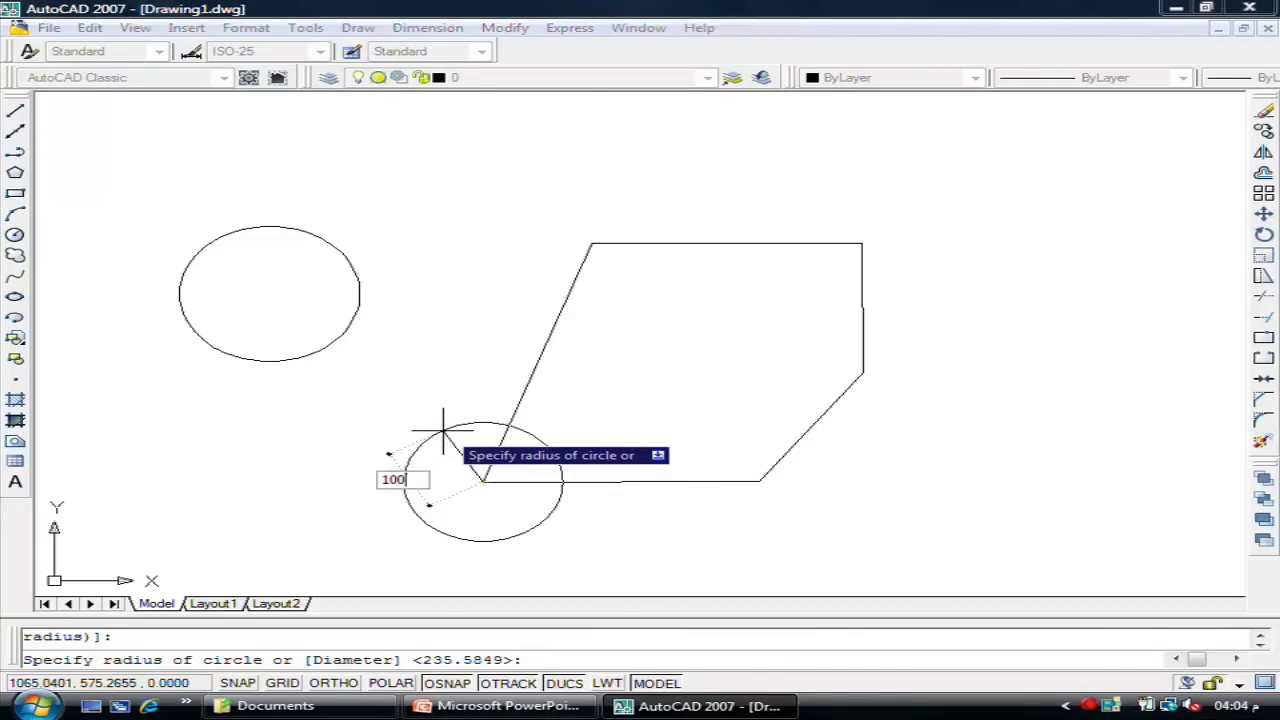
key("Return")
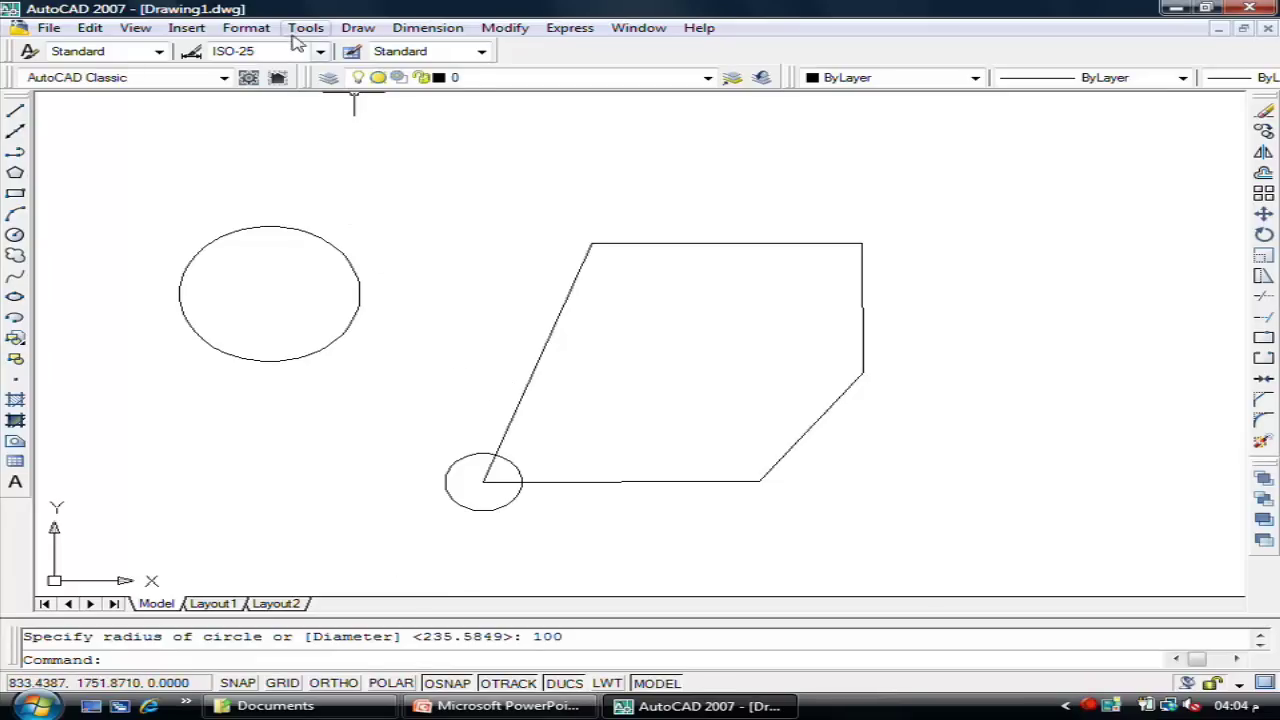
Step: Draw a 2 Points circle whose diameter spans the outline's lower-right diagonal edge
left_click(358, 28)
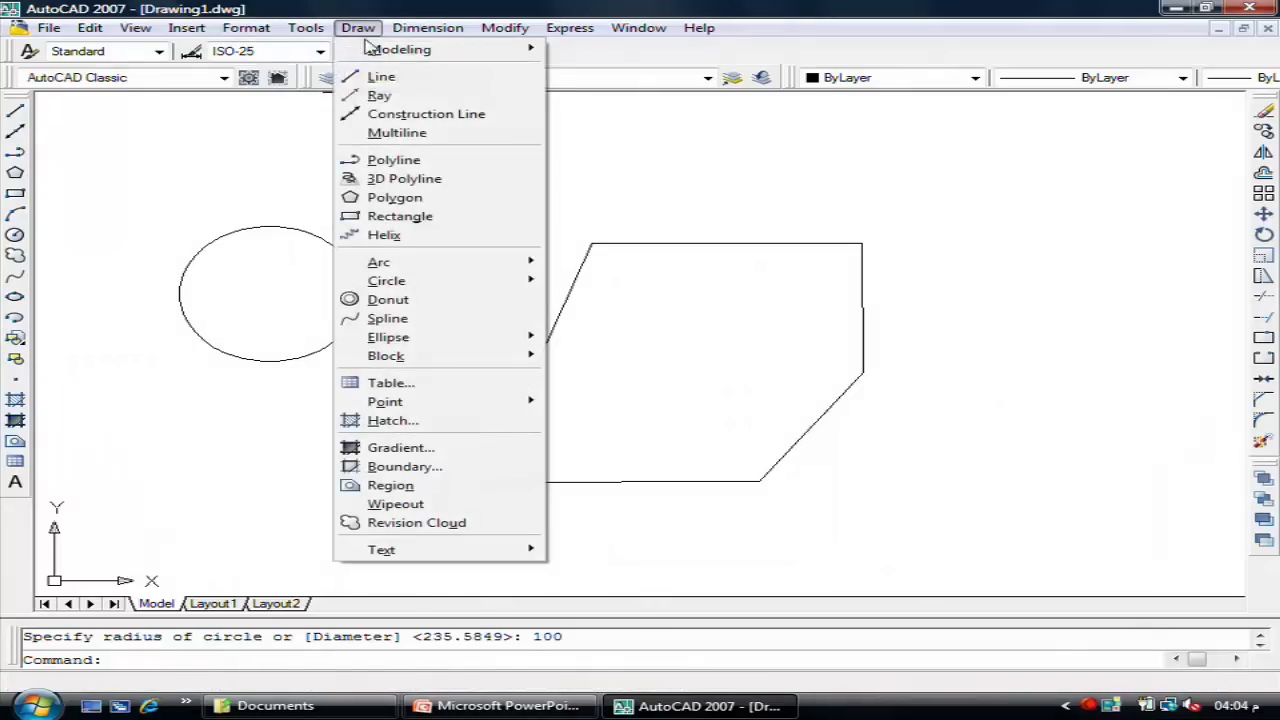
mouse_move(386, 281)
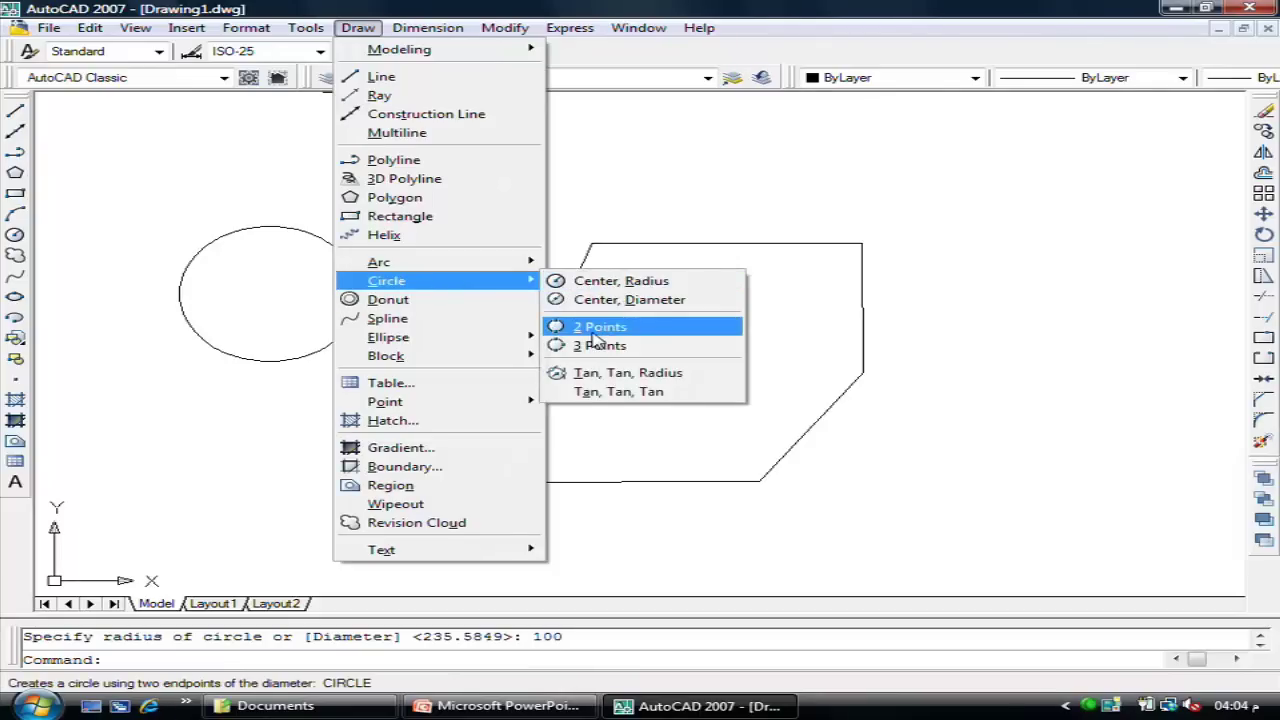
left_click(592, 327)
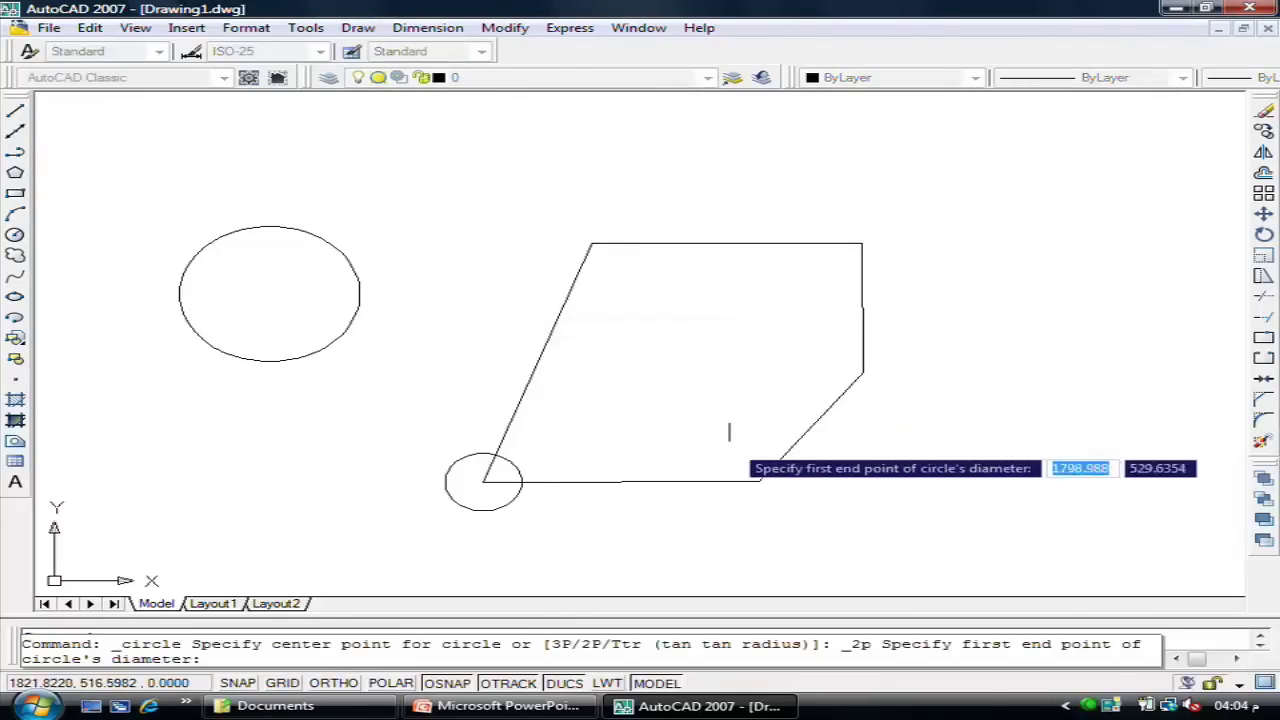
left_click(760, 481)
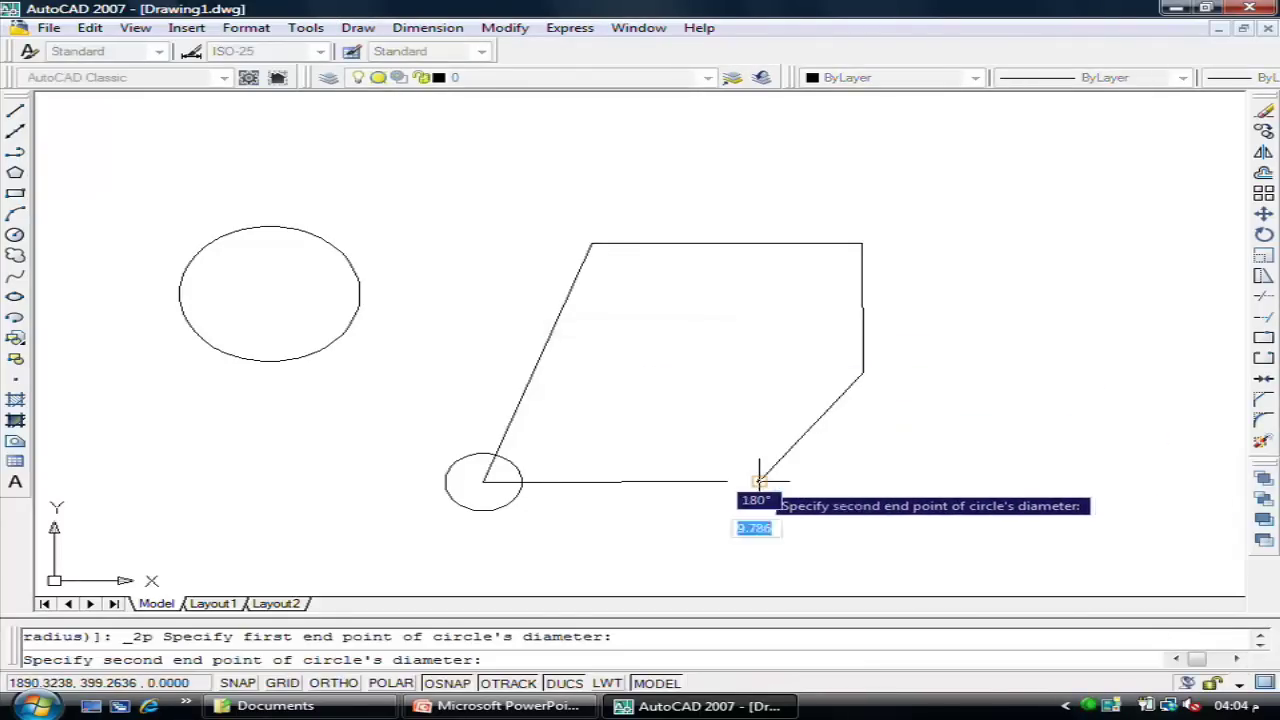
left_click(863, 373)
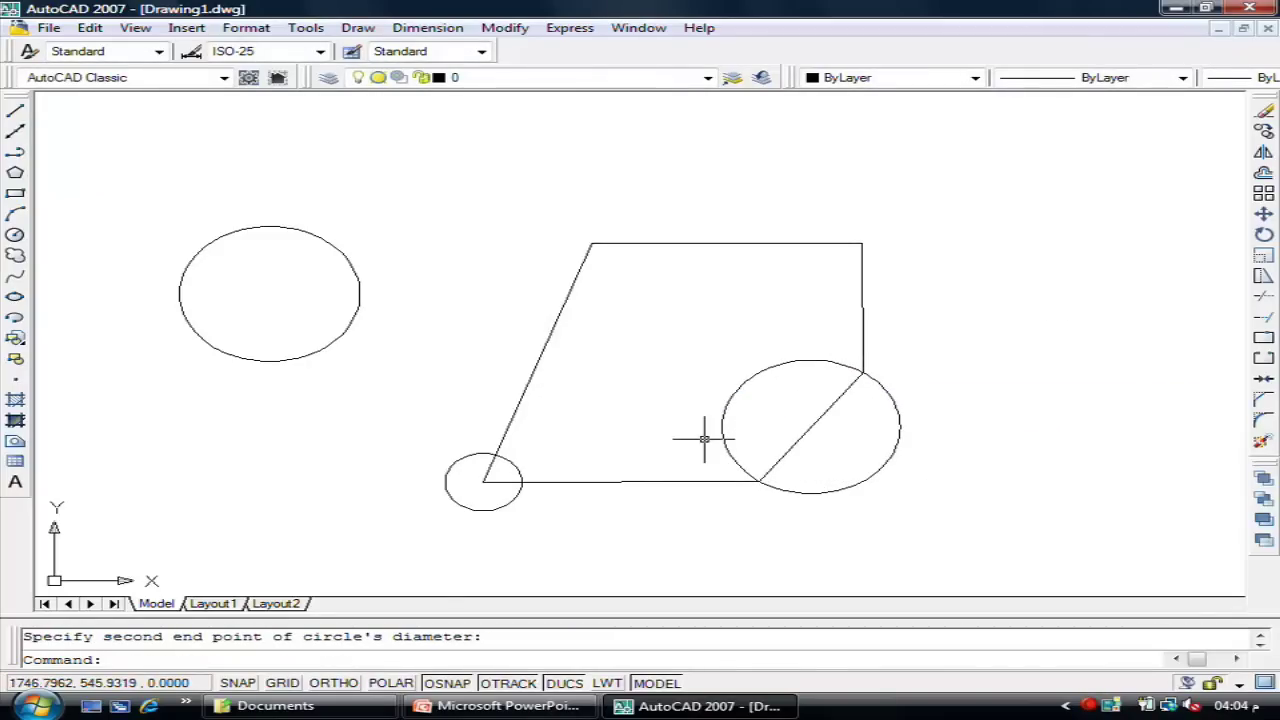
Step: Draw a closed triangle at the top right with LINE, then undo it
type("l")
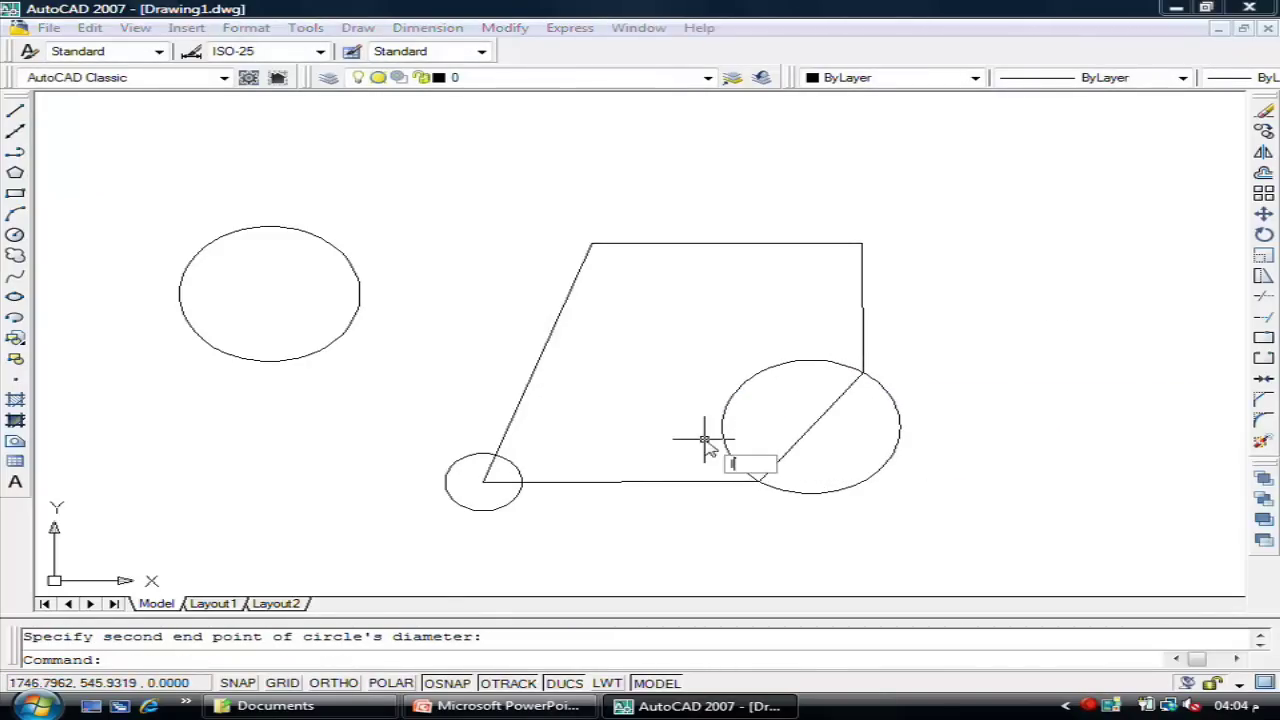
key("Return")
left_click(966, 189)
left_click(1027, 263)
left_click(906, 273)
type("c")
key("Return")
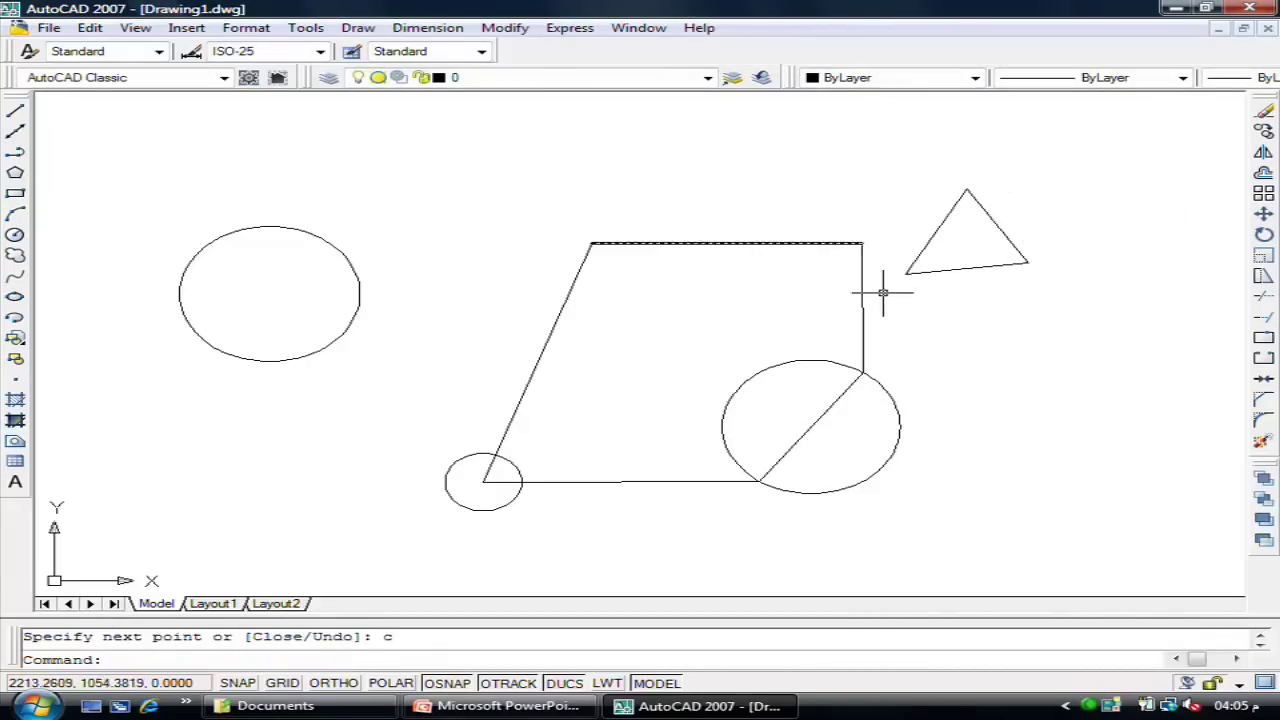
key("ctrl+z")
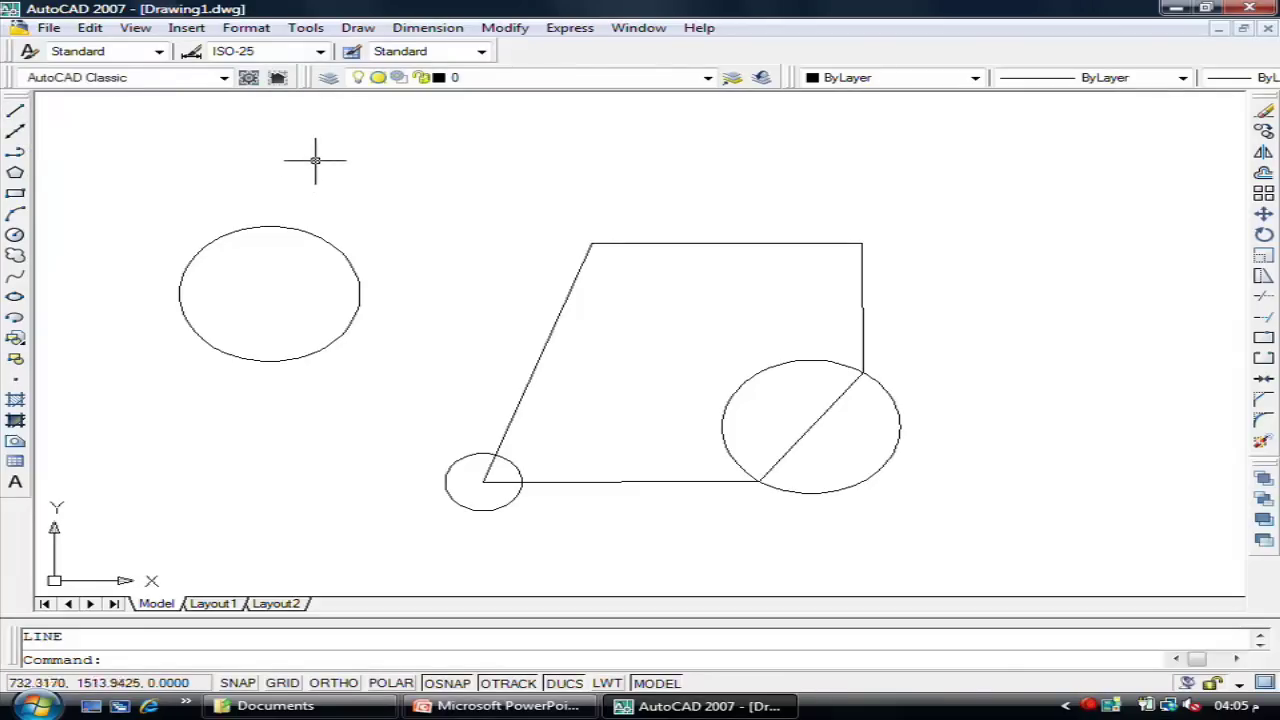
Step: Draw the upper closed triangle on the right side of the drawing
type(" l")
key("Return")
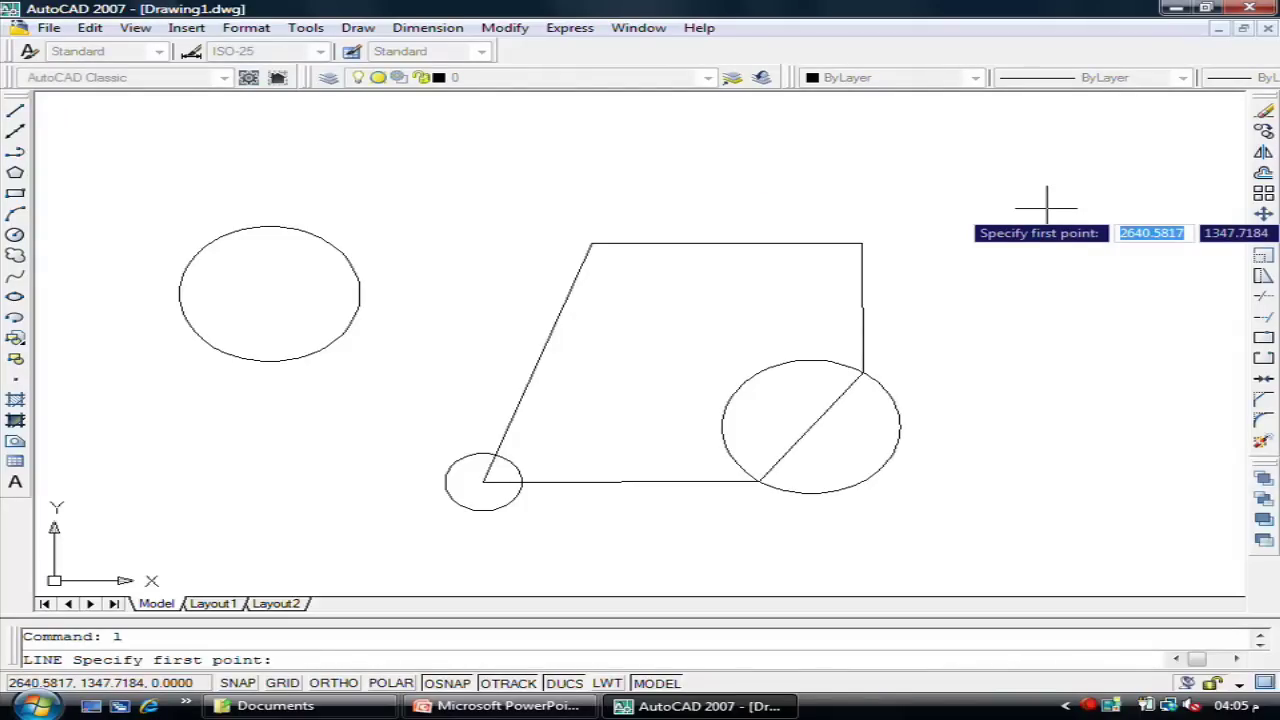
left_click(1014, 180)
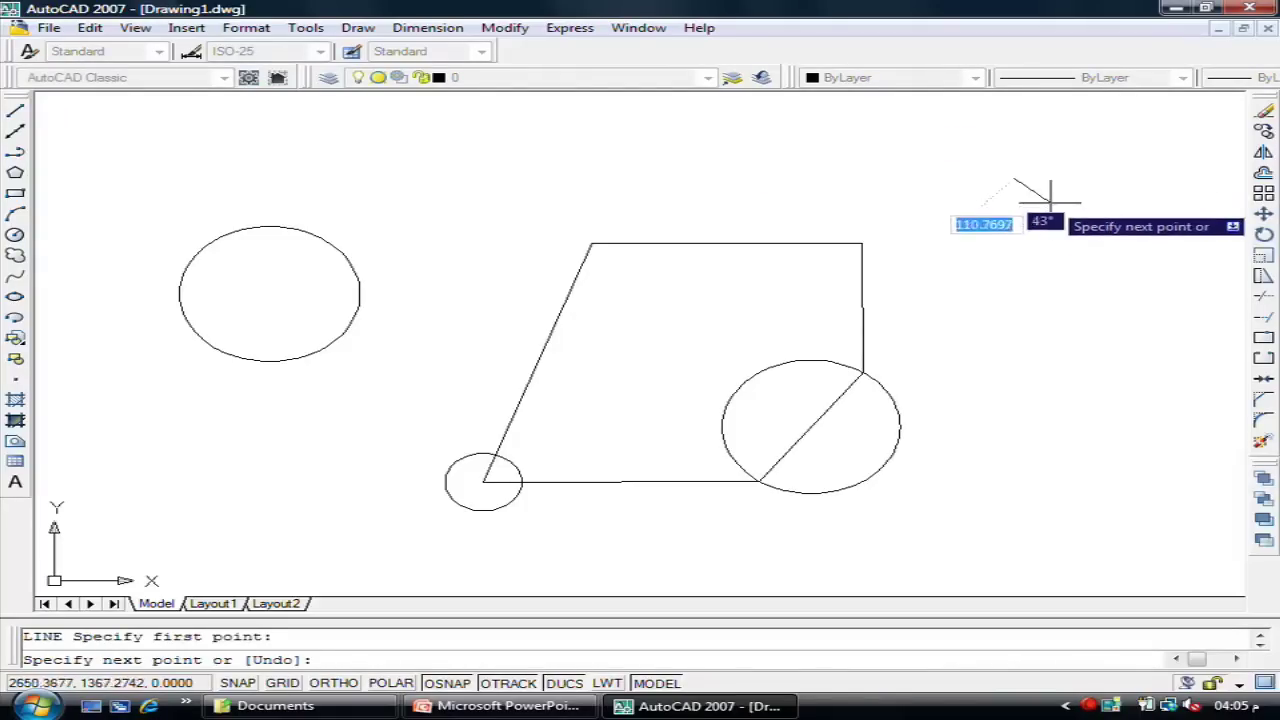
left_click(1062, 256)
left_click(955, 251)
type("c")
key("Return")
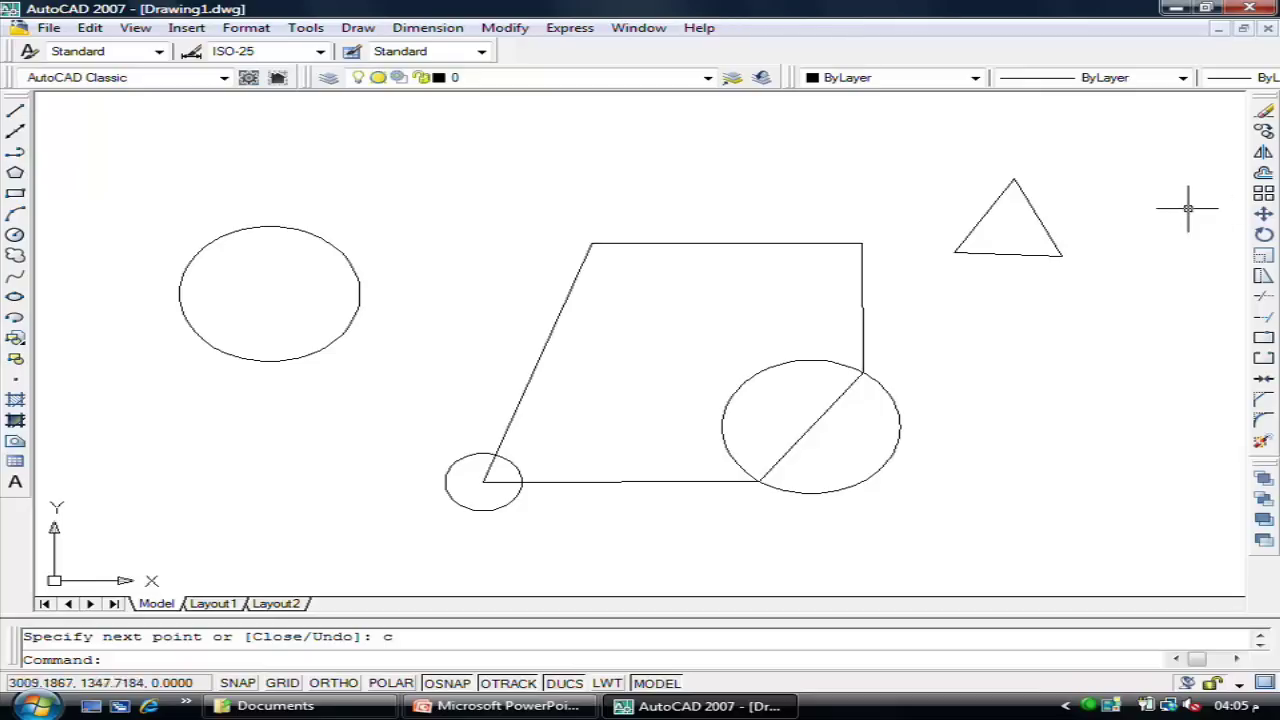
Step: Draw a second triangle below it, closing it with the right-click Close option
type("l")
key("Return")
left_click(1061, 450)
left_click(1165, 447)
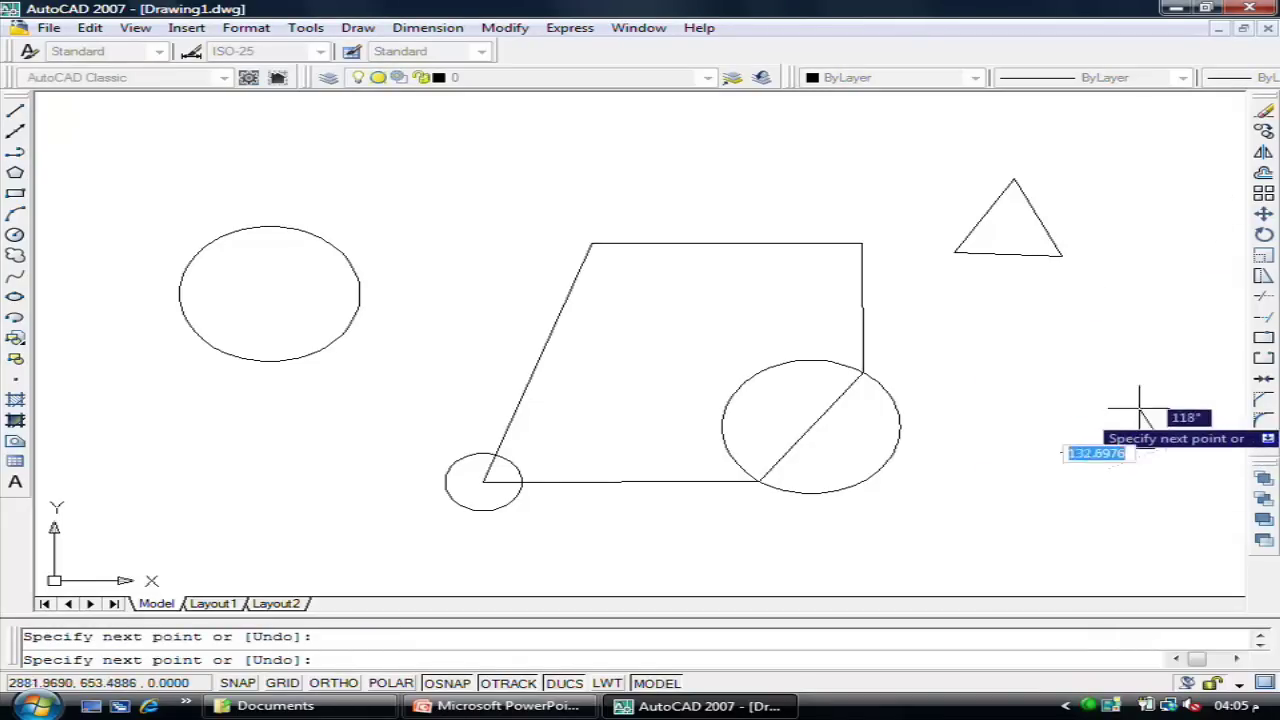
left_click(1081, 325)
right_click(1073, 326)
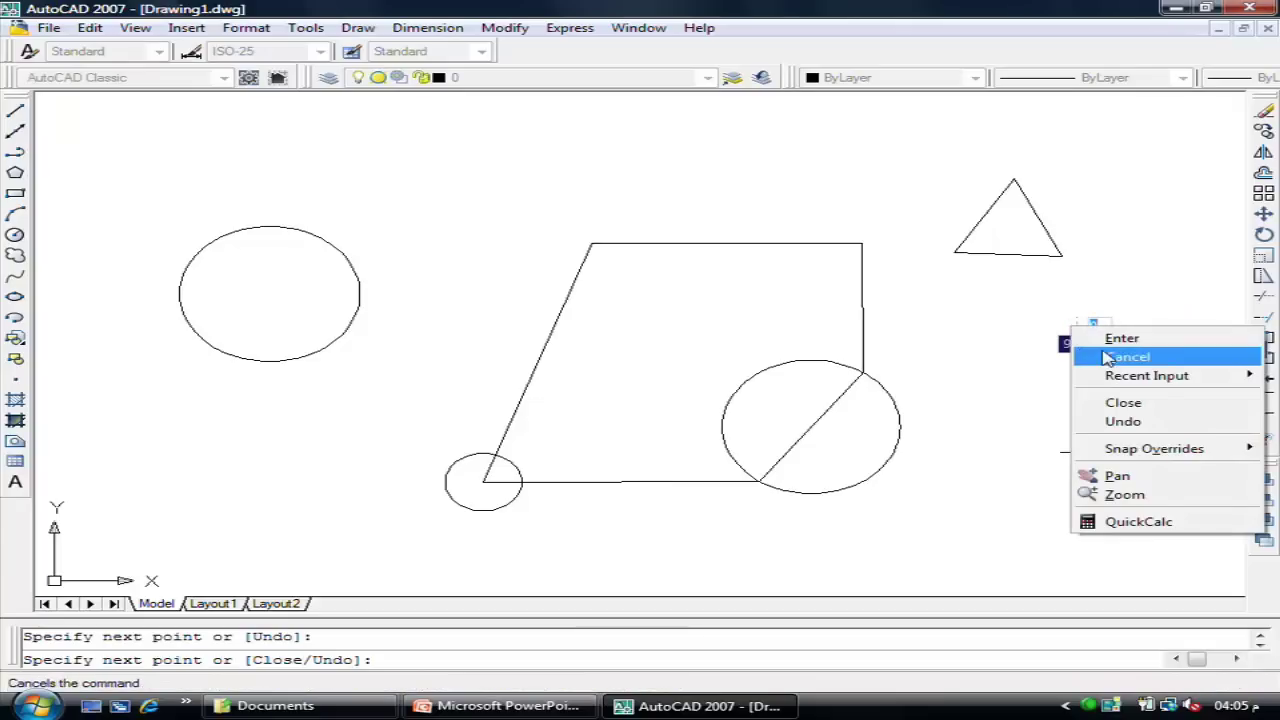
left_click(1123, 402)
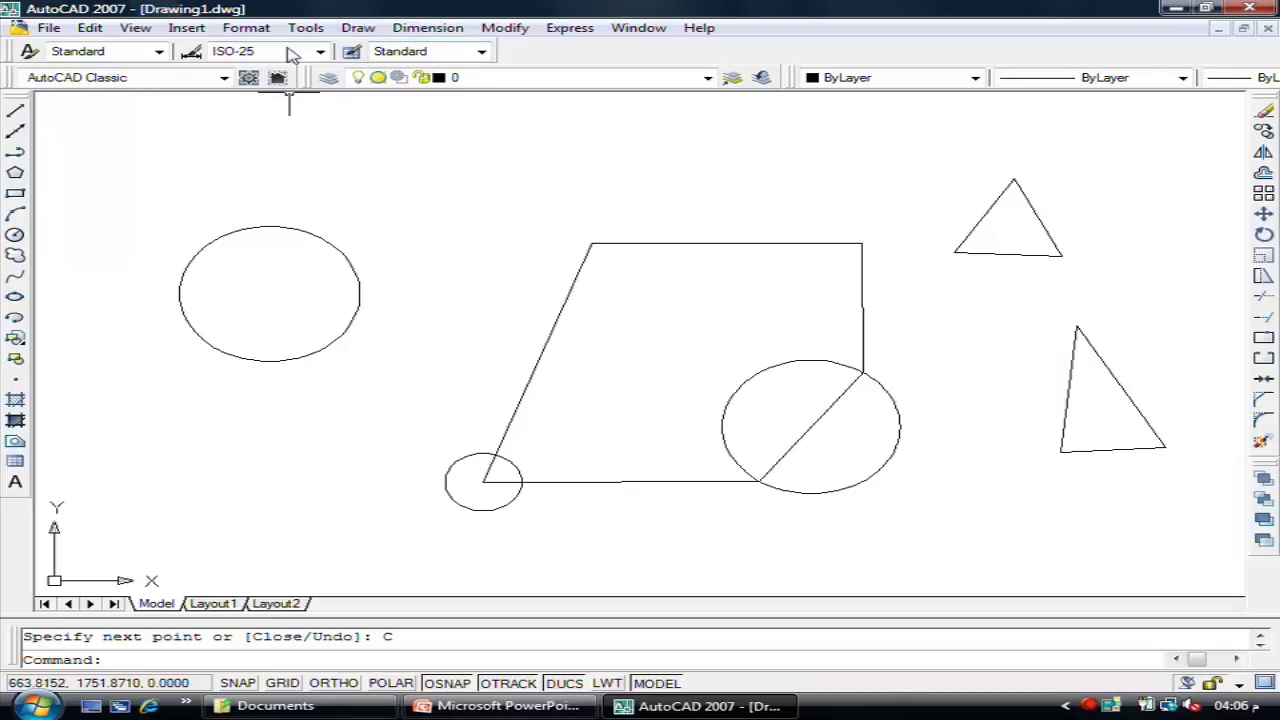
Step: Draw a 3 Points circle through the upper triangle's corners, zoom to check it, then undo it
left_click(357, 27)
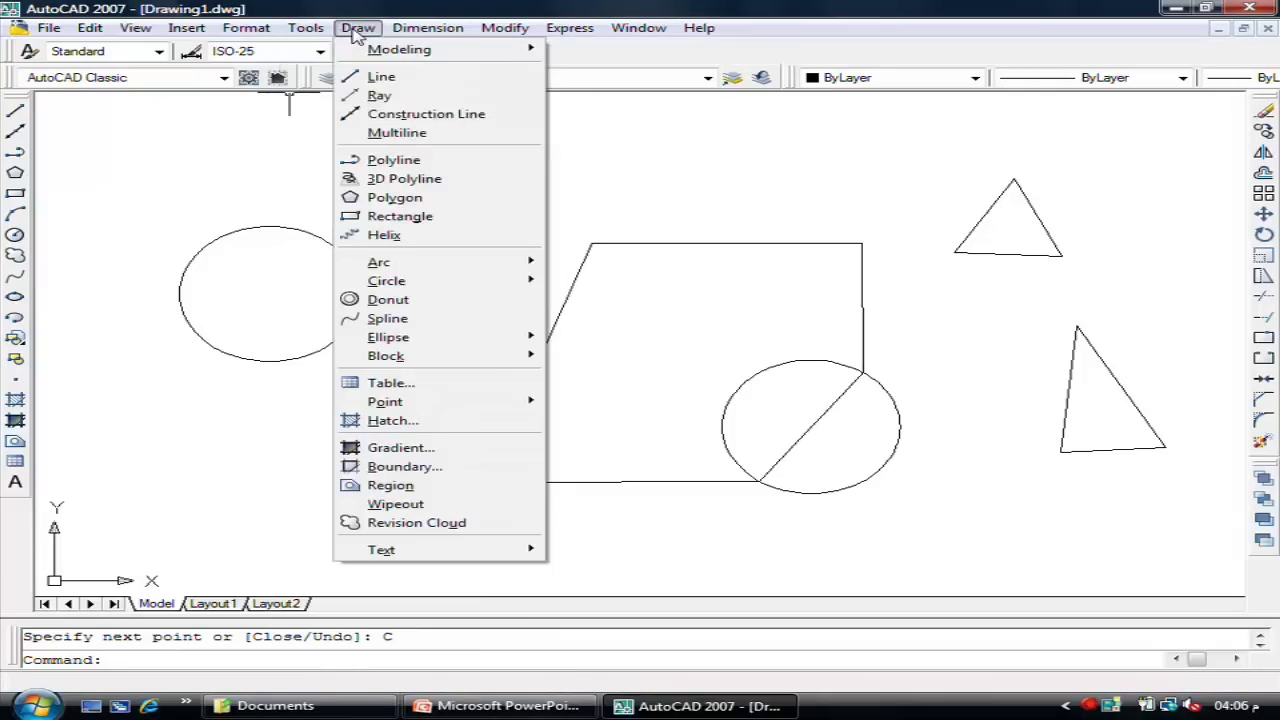
mouse_move(387, 280)
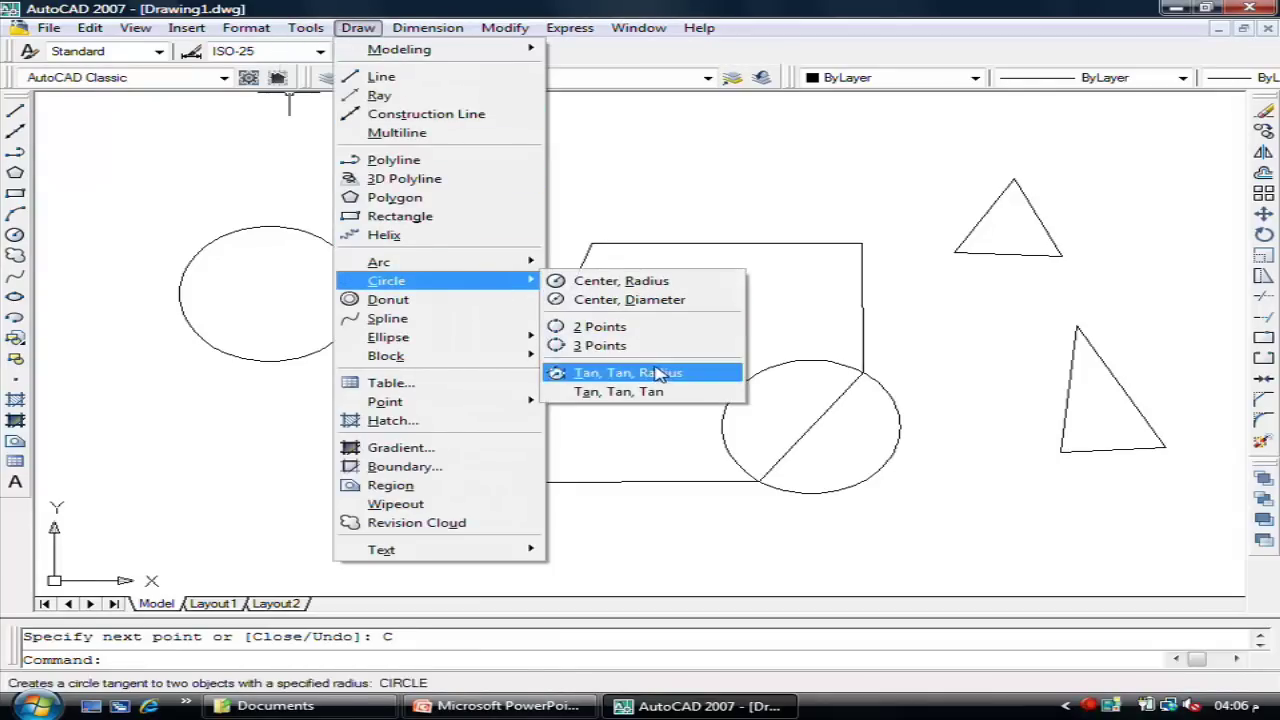
left_click(630, 345)
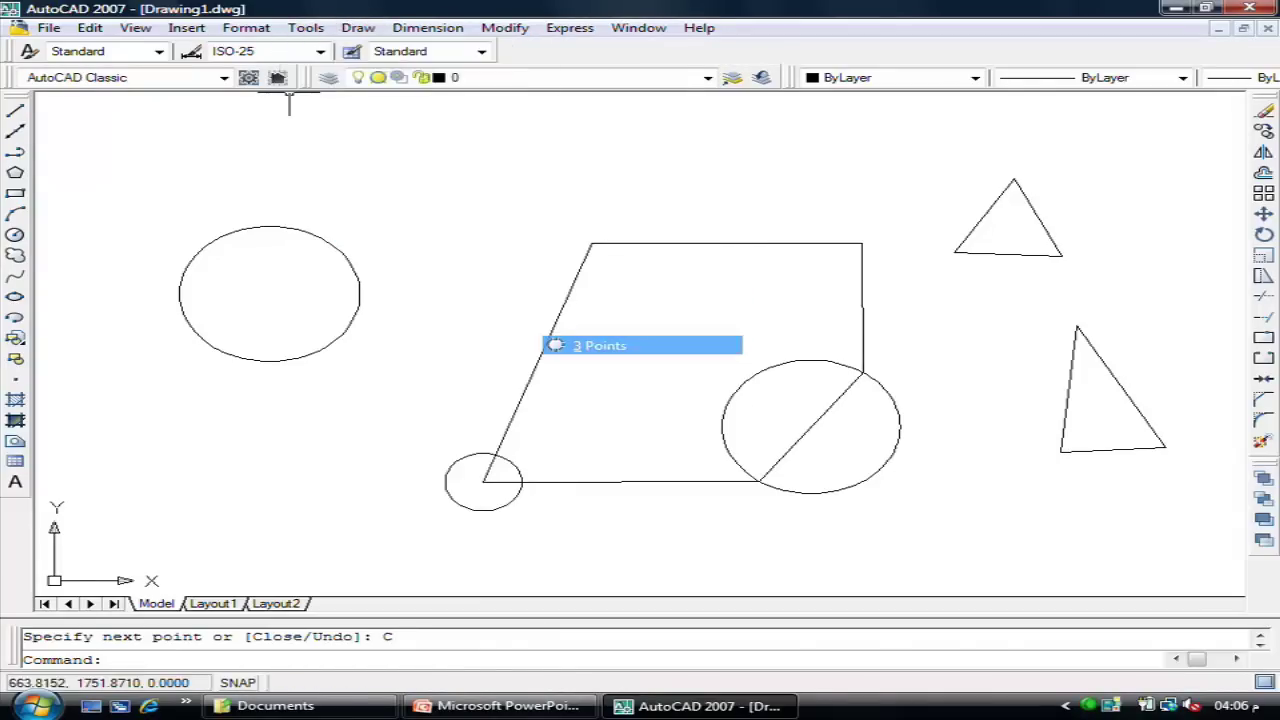
left_click(955, 253)
left_click(1062, 254)
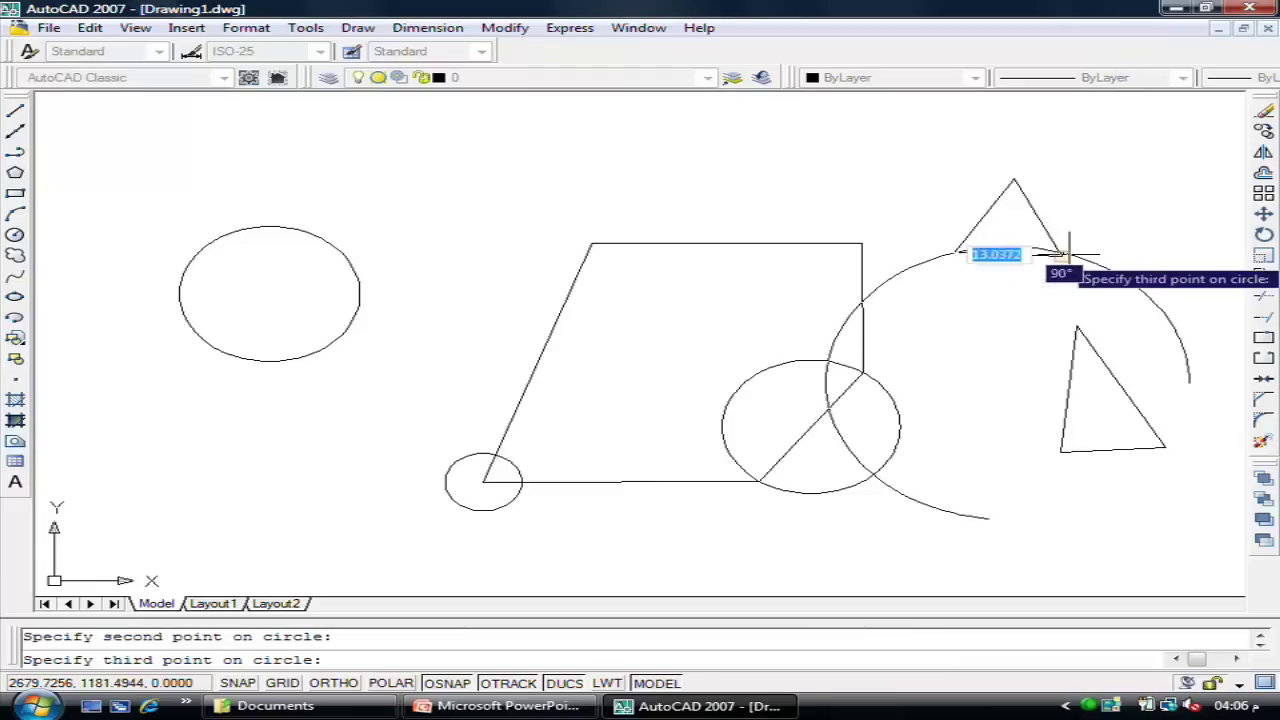
left_click(1013, 180)
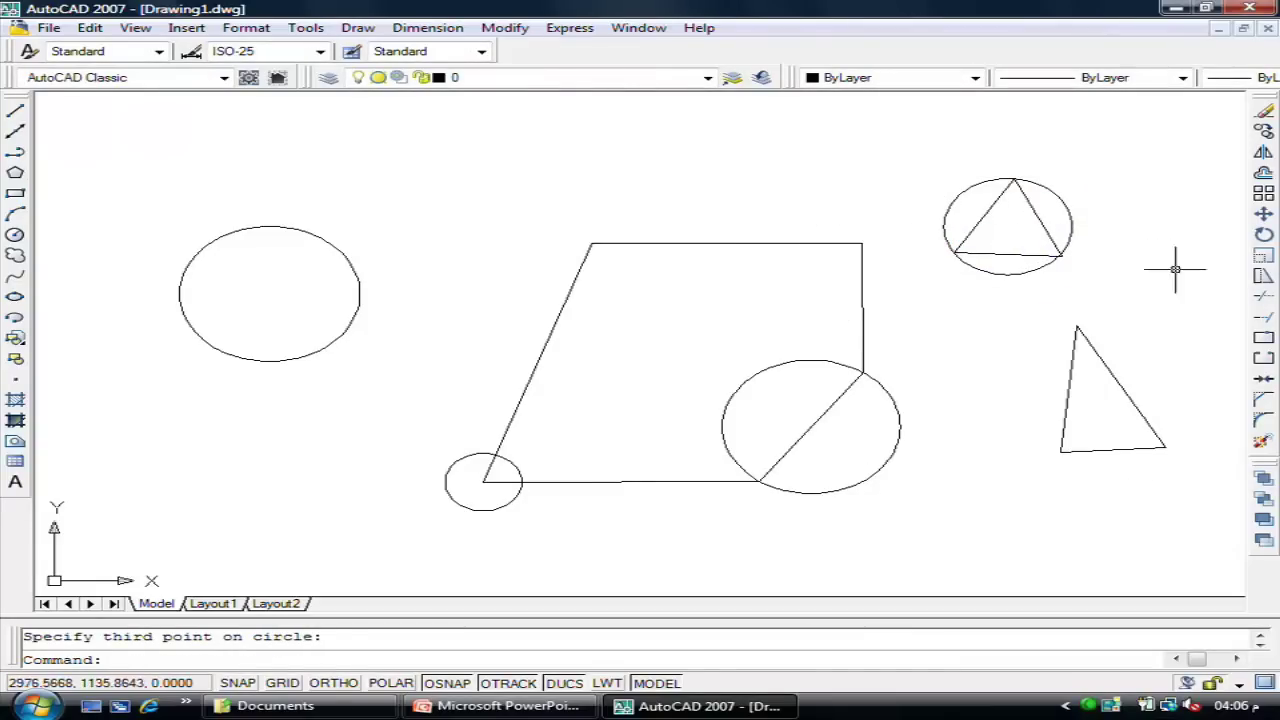
scroll(1060, 266, "up", 1)
scroll(1060, 262, "up", 1)
scroll(1058, 245, "up", 1)
scroll(1057, 236, "up", 1)
scroll(1057, 235, "up", 1)
scroll(1057, 235, "up", 1)
scroll(1059, 236, "down", 1)
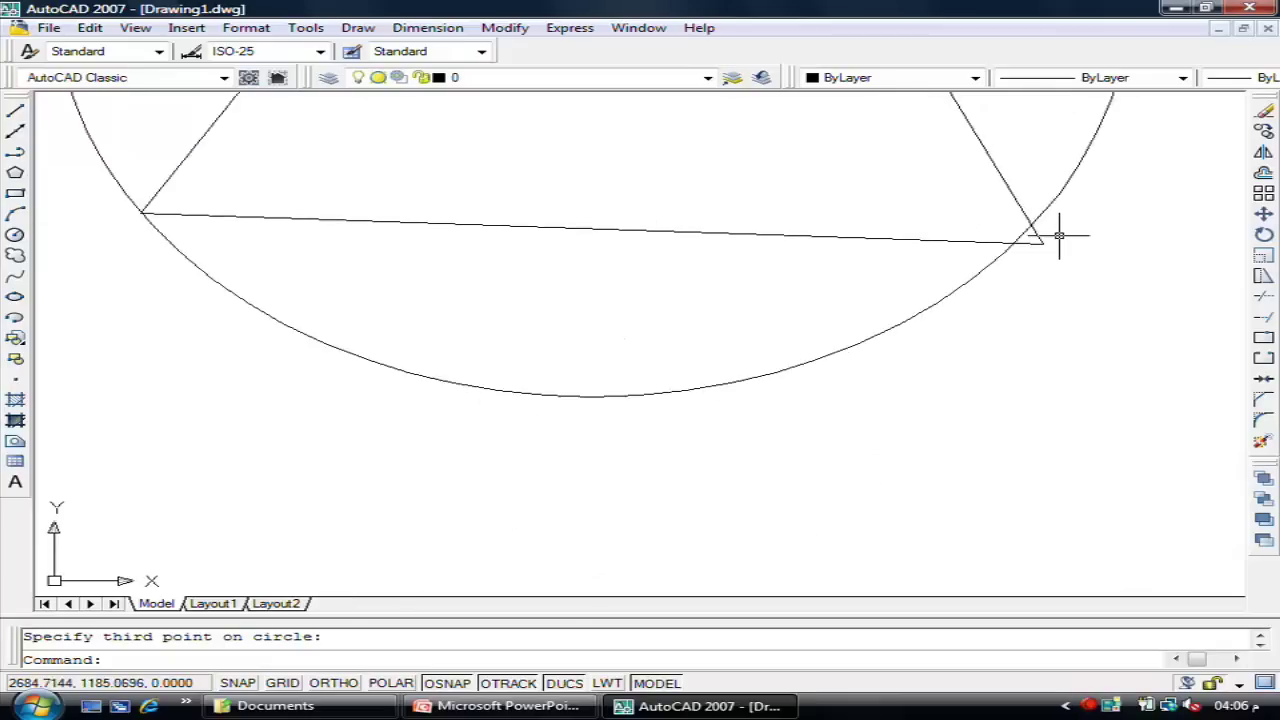
scroll(1058, 234, "down", 5)
scroll(1055, 228, "up", 2)
scroll(1050, 222, "up", 1)
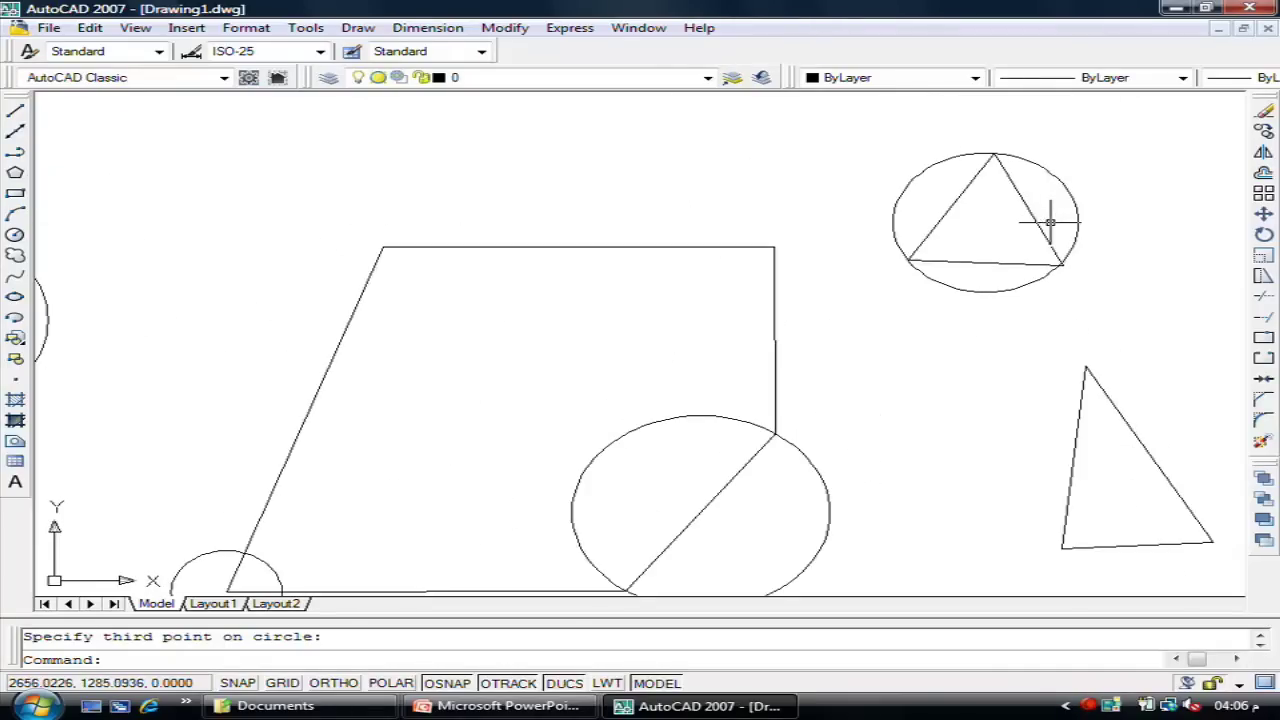
scroll(1050, 220, "down", 1)
key("ctrl+z")
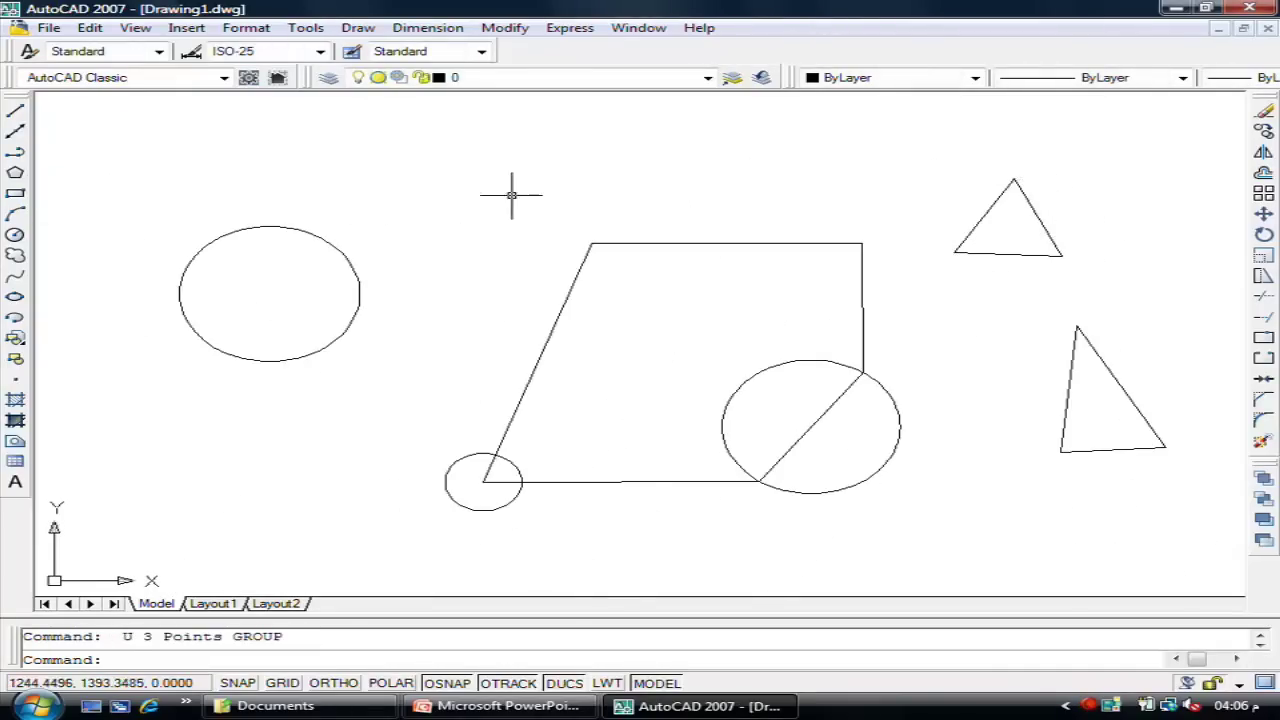
Step: Redraw the 3 Points circle through the upper triangle's left, right and top corners
left_click(358, 28)
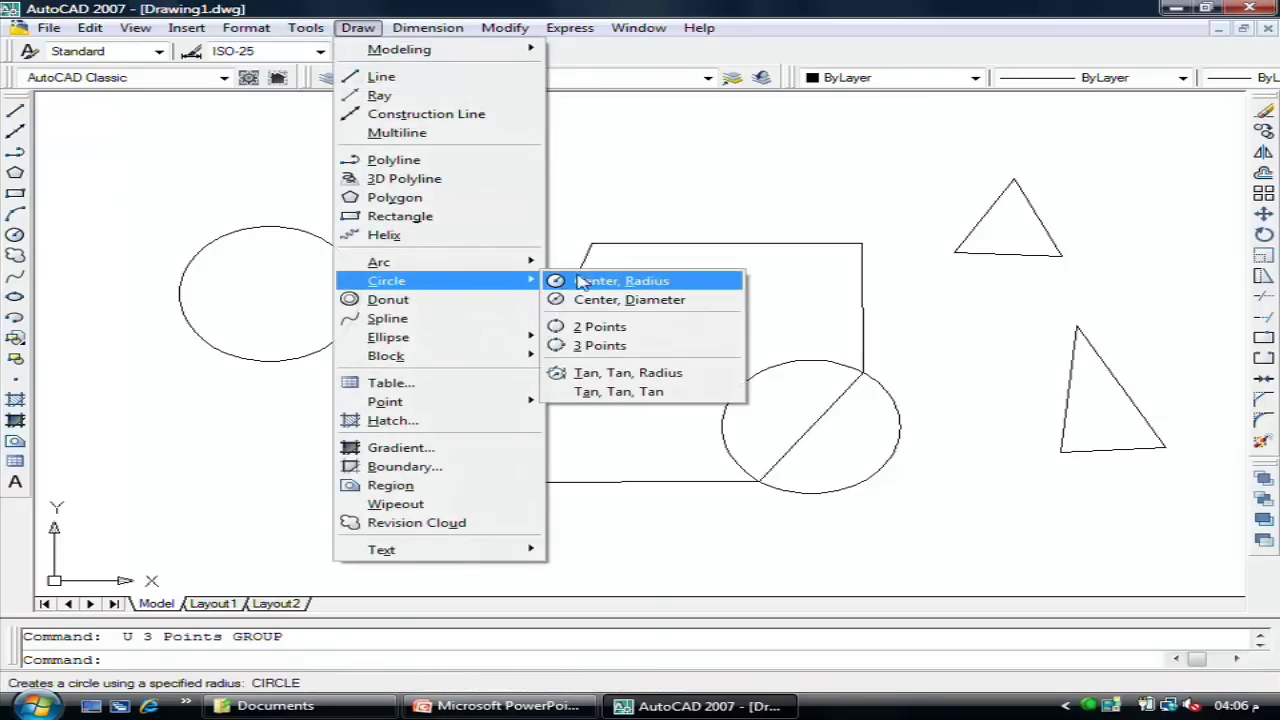
left_click(606, 346)
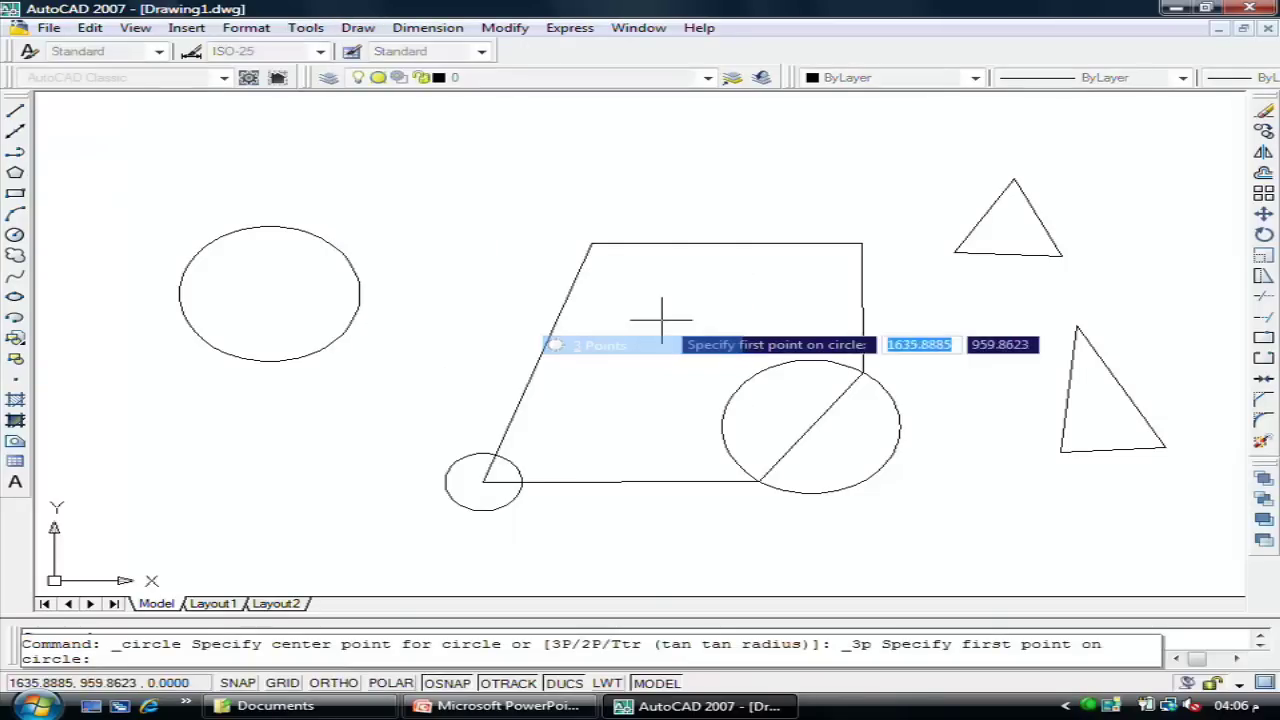
left_click(957, 253)
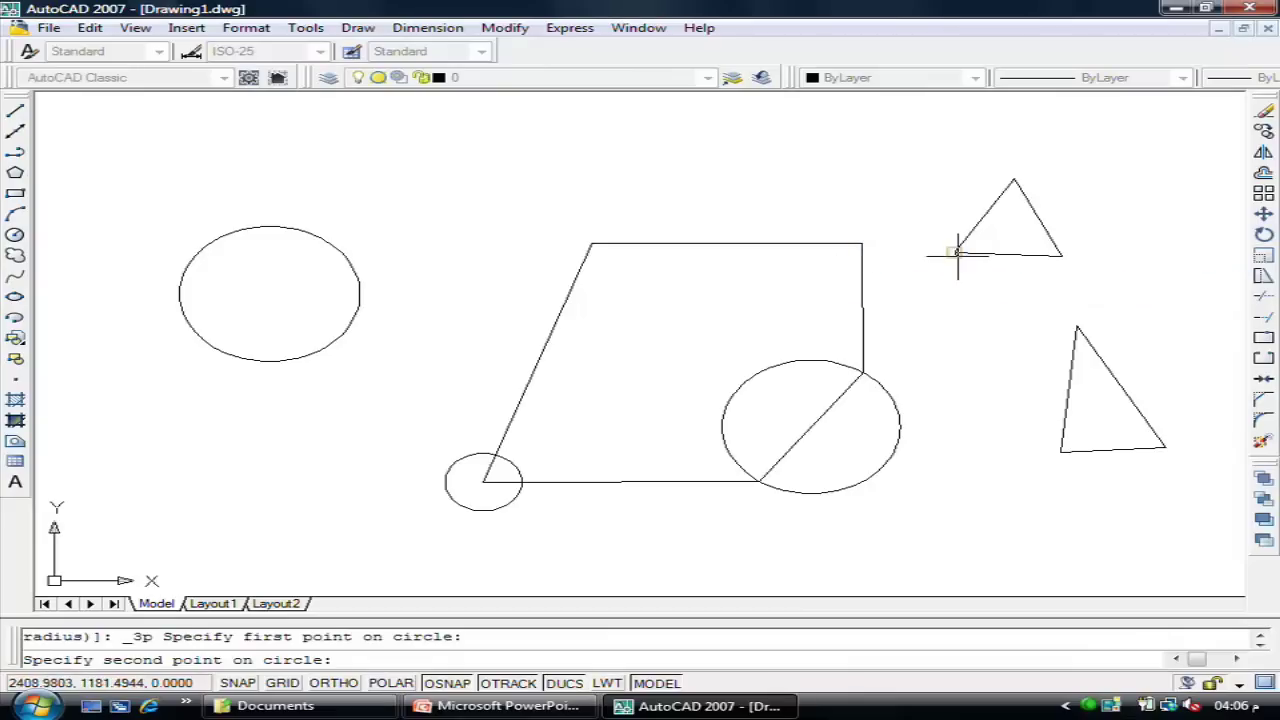
left_click(1061, 255)
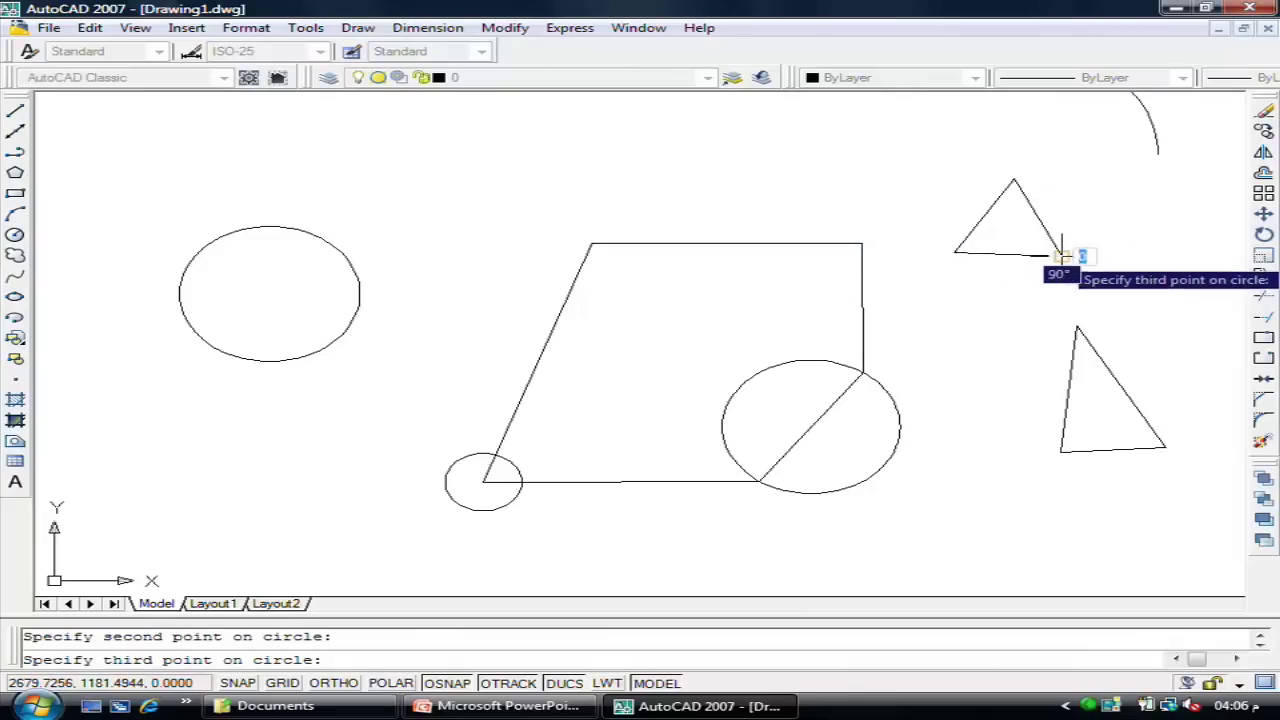
left_click(1013, 181)
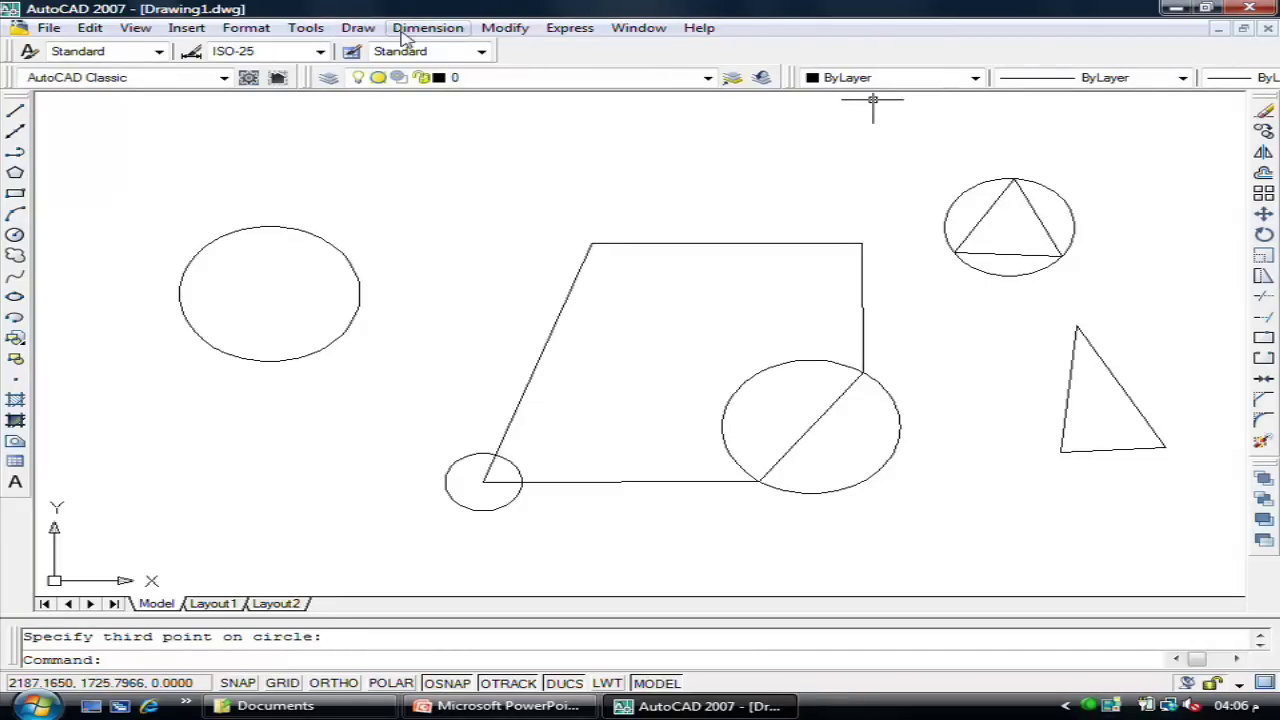
Step: Dismiss the Draw menu and start the CIRCLE command by typing C
left_click(407, 33)
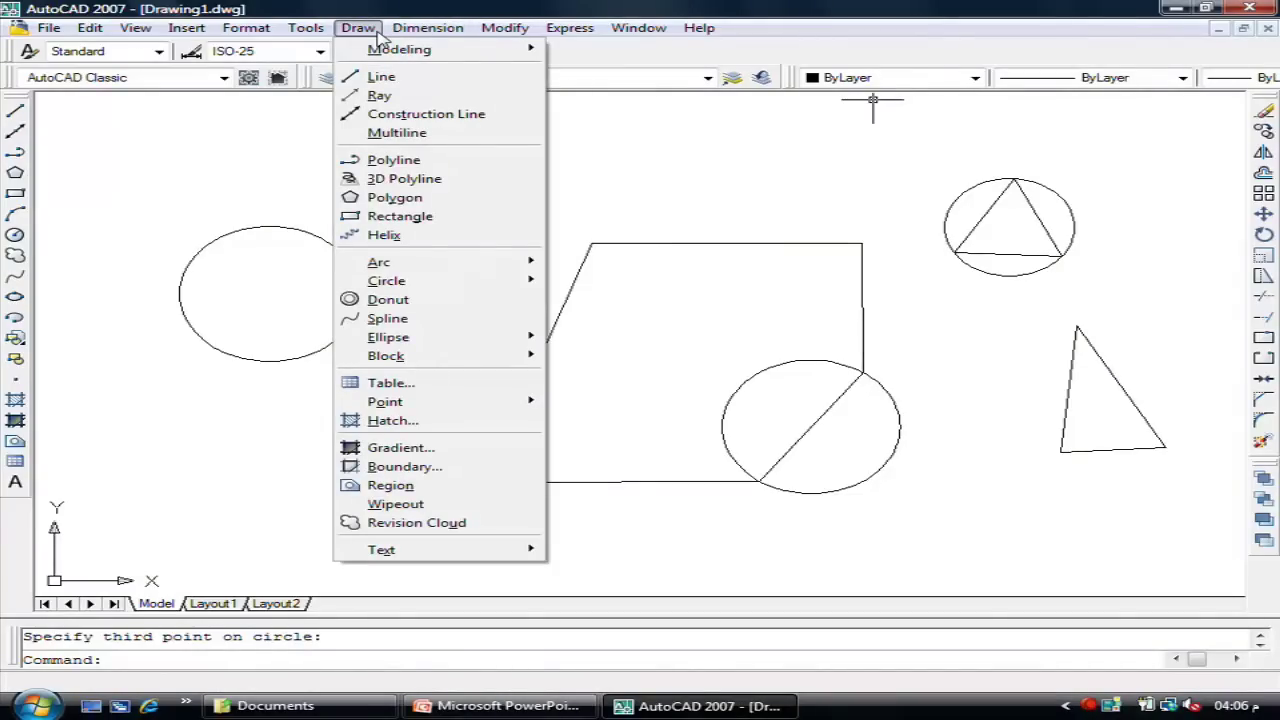
left_click(379, 20)
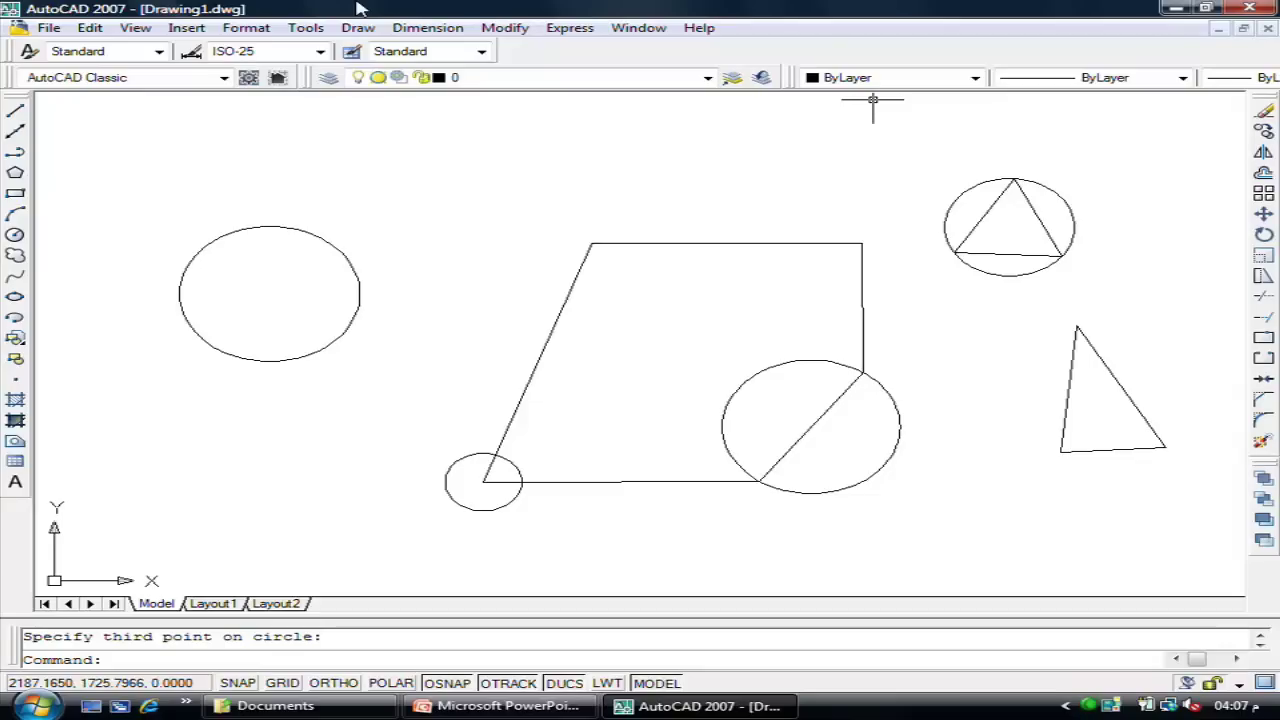
type("c")
key("Return")
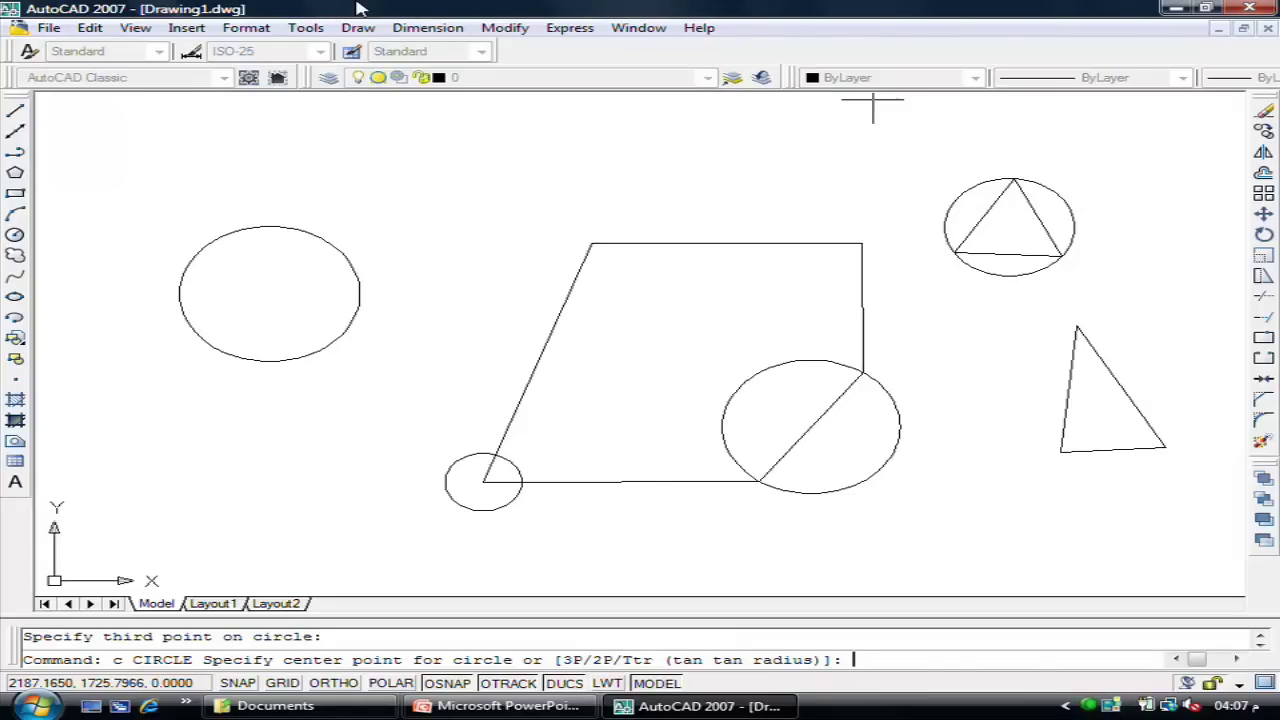
Step: Draw a 3P circle through the lower-right triangle's two base corners and apex
type("3")
type("p")
key("Return")
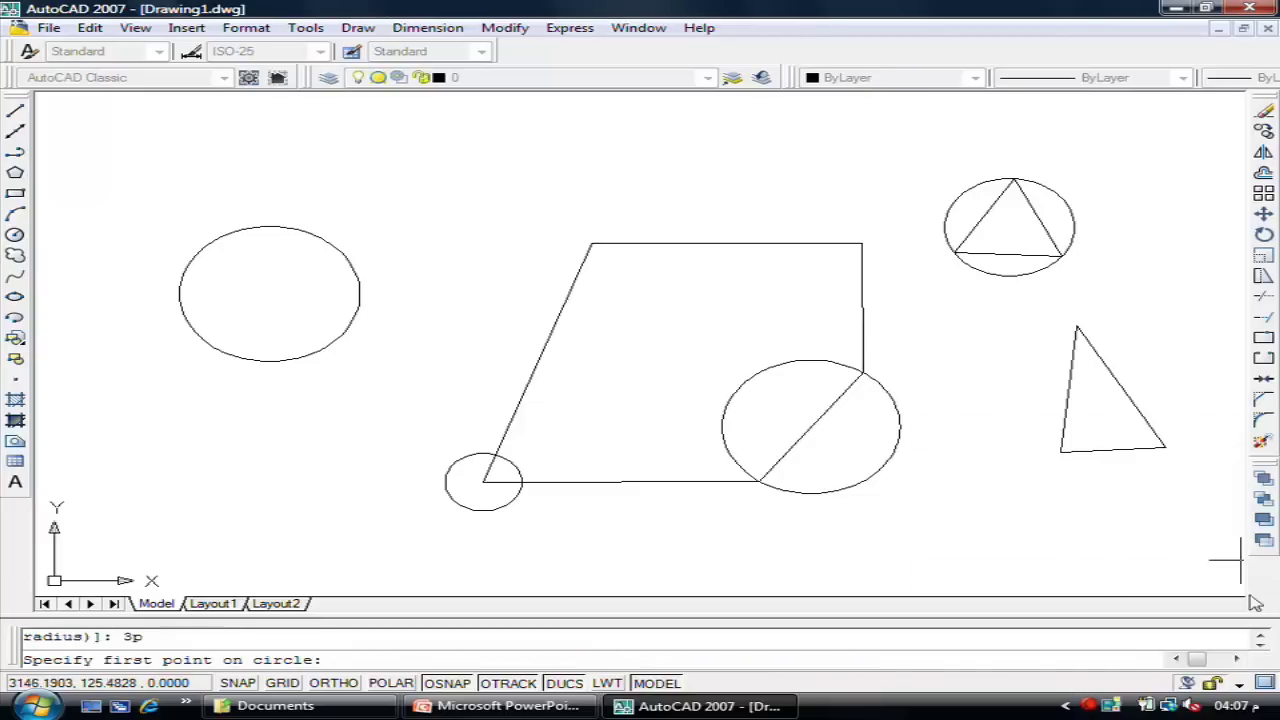
left_click(1061, 451)
left_click(1164, 447)
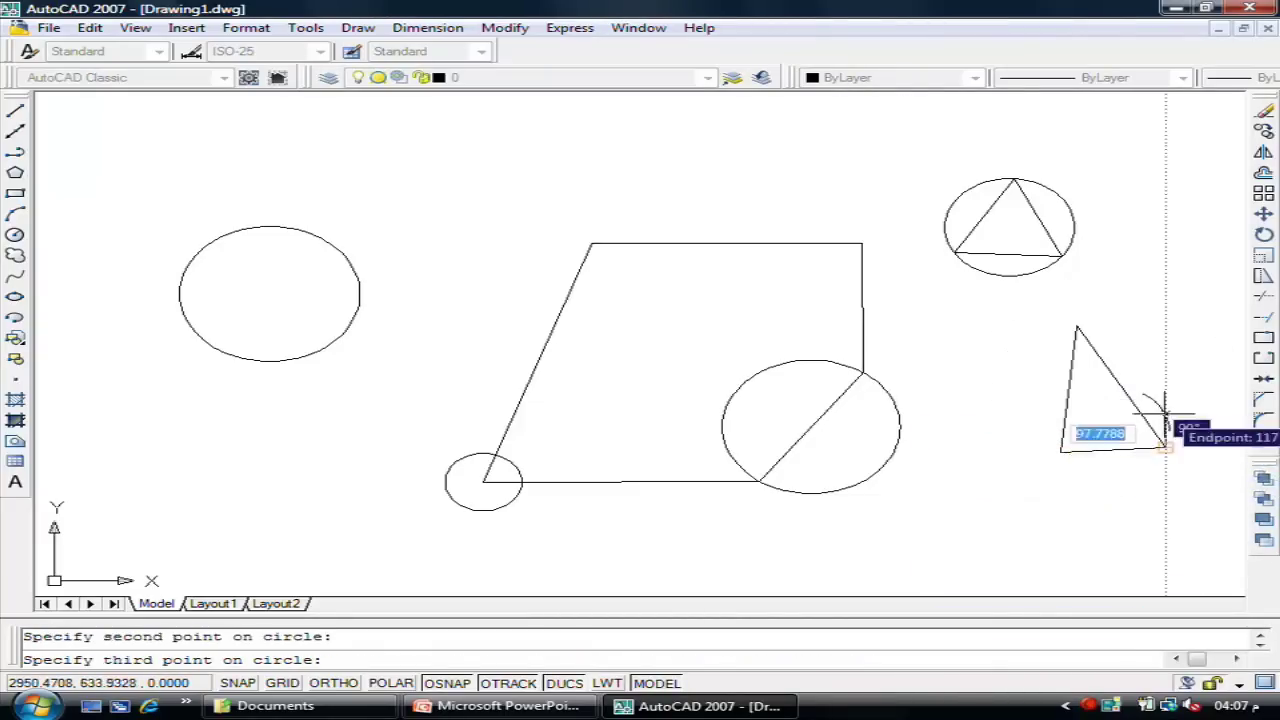
left_click(1077, 327)
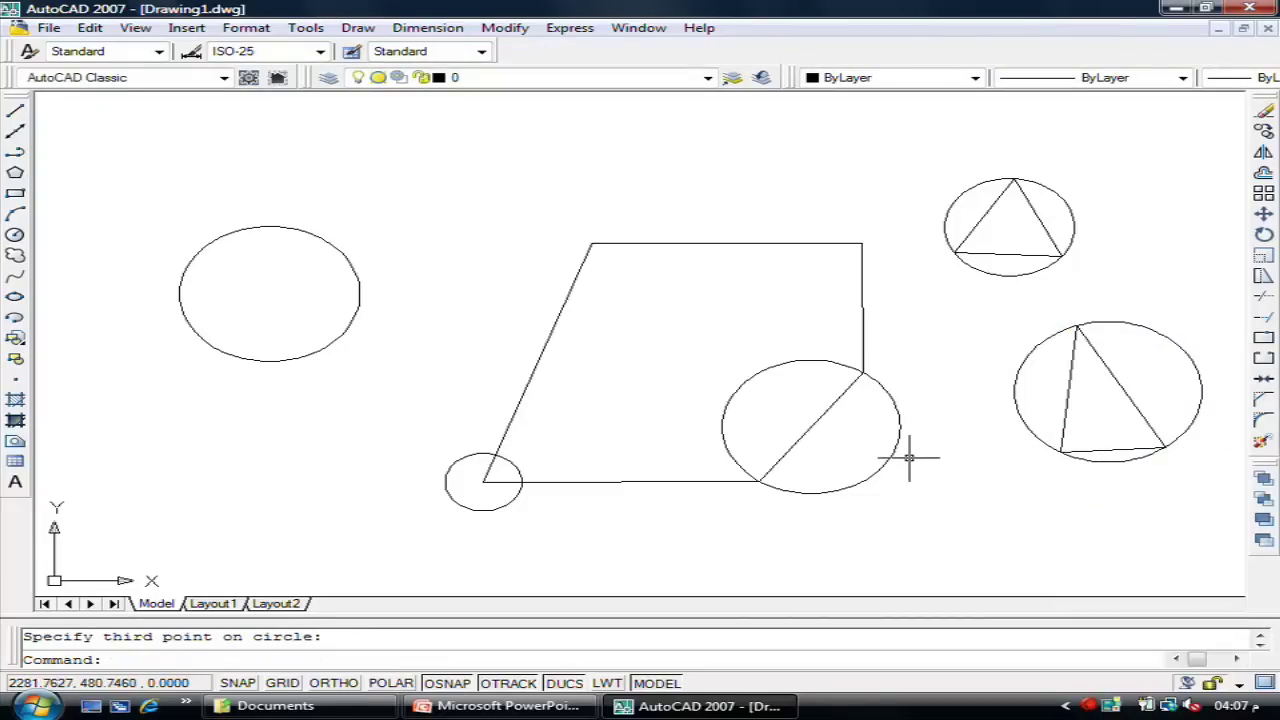
type("c")
key("Return")
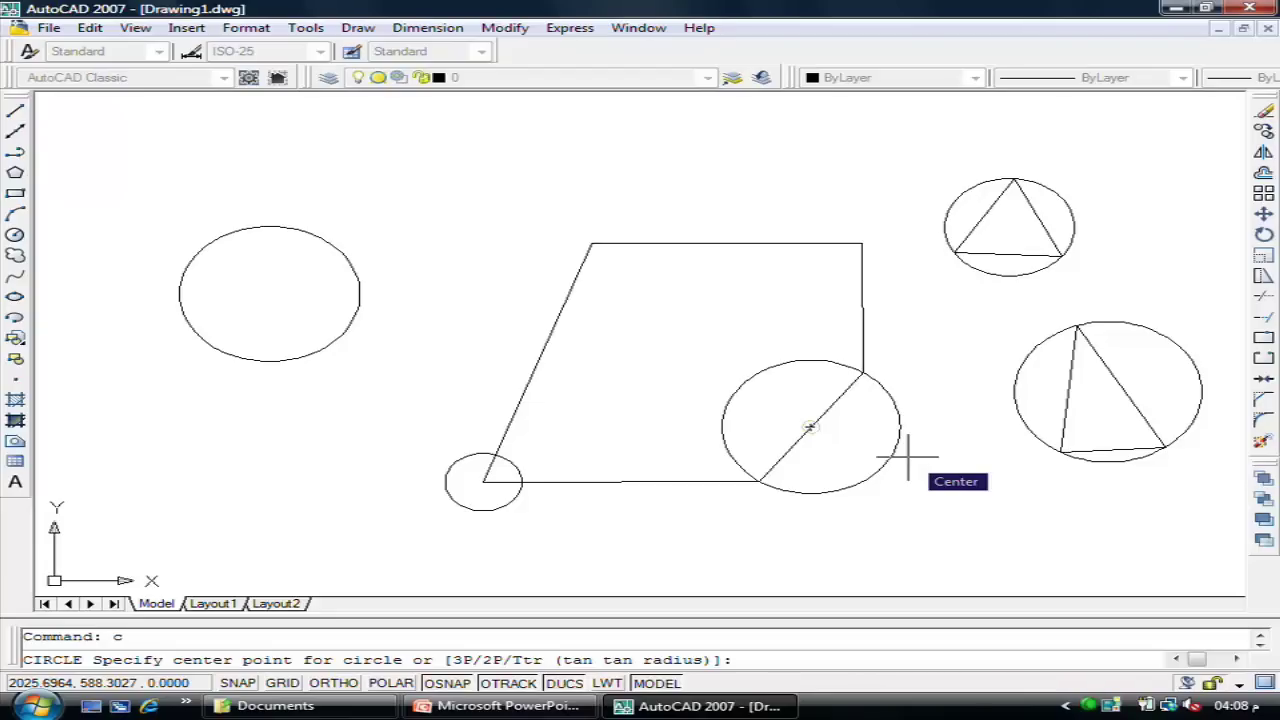
Step: Draw a Ttr circle of radius 200 tangent to the slanted left edge and bottom edge
type("t")
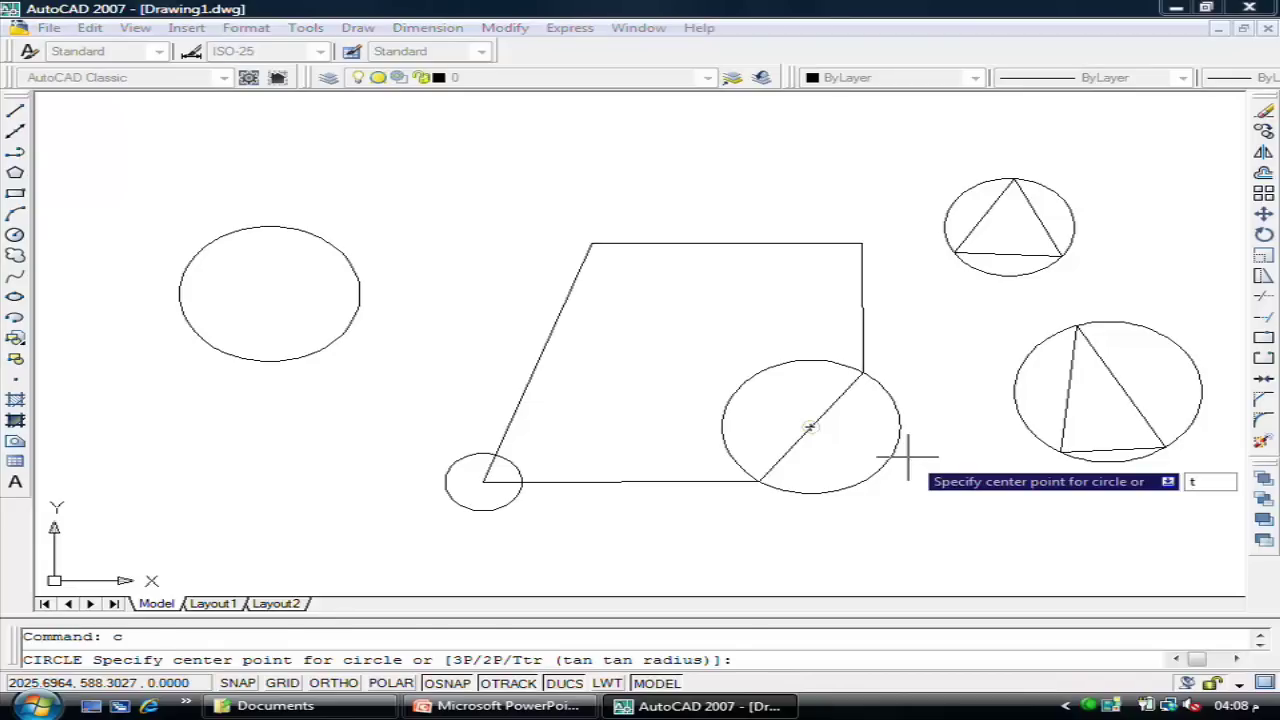
key("Return")
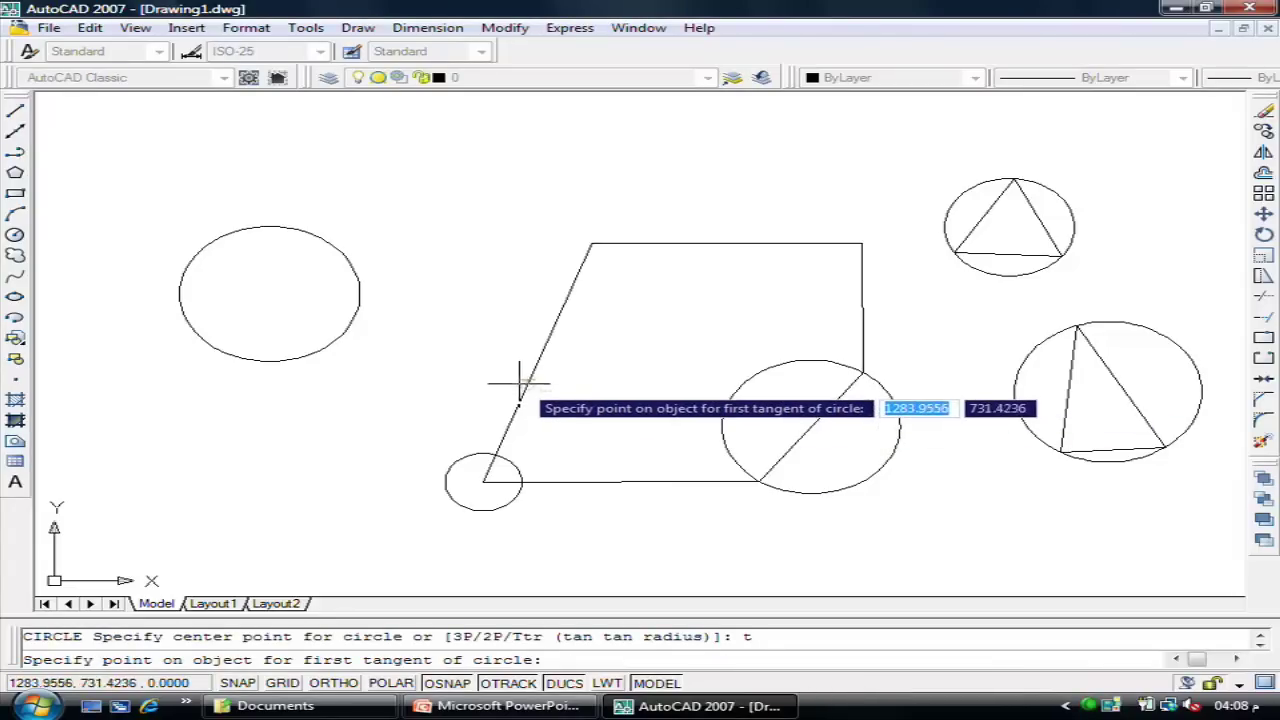
left_click(528, 381)
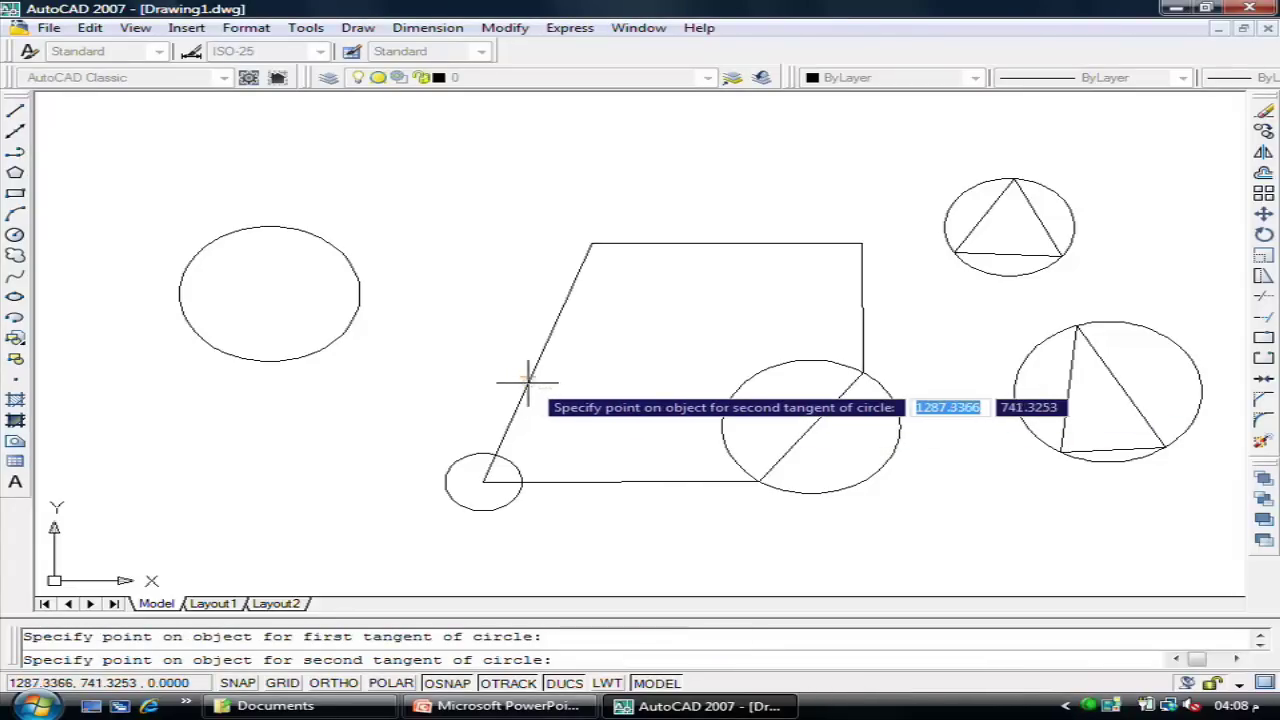
left_click(584, 480)
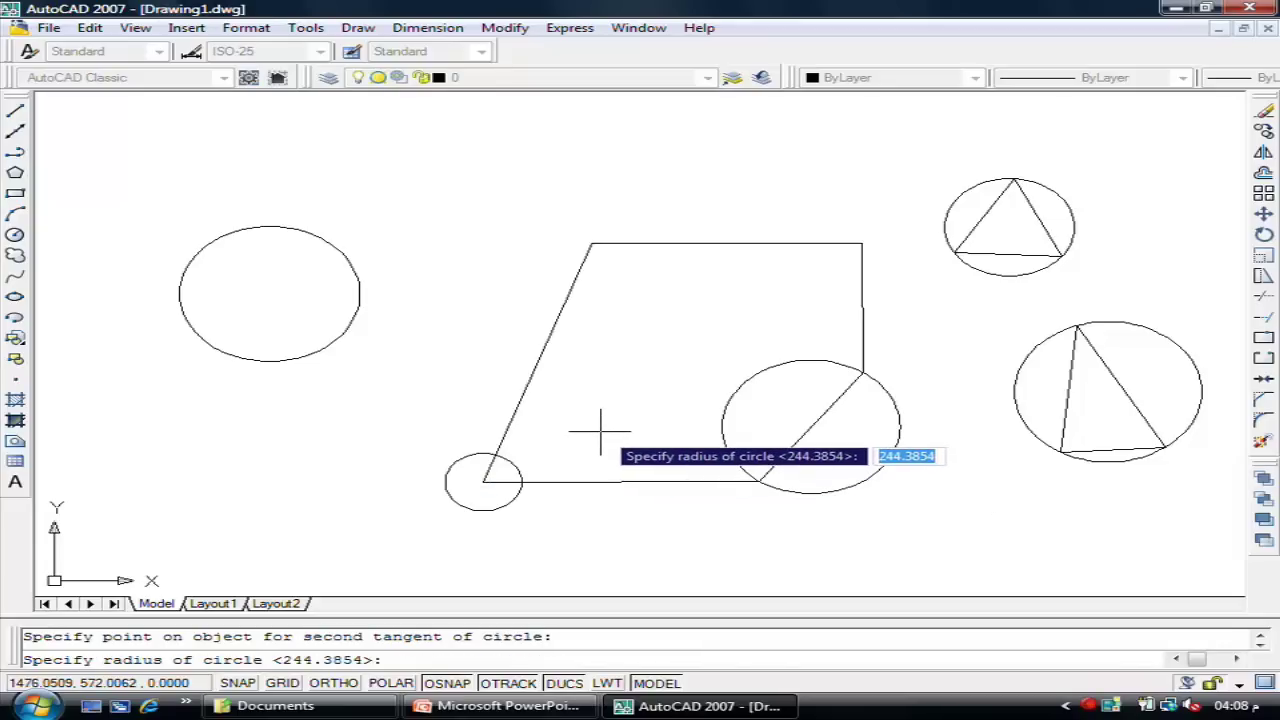
type("300")
key("BackSpace")
key("BackSpace")
key("BackSpace")
type("200")
key("Return")
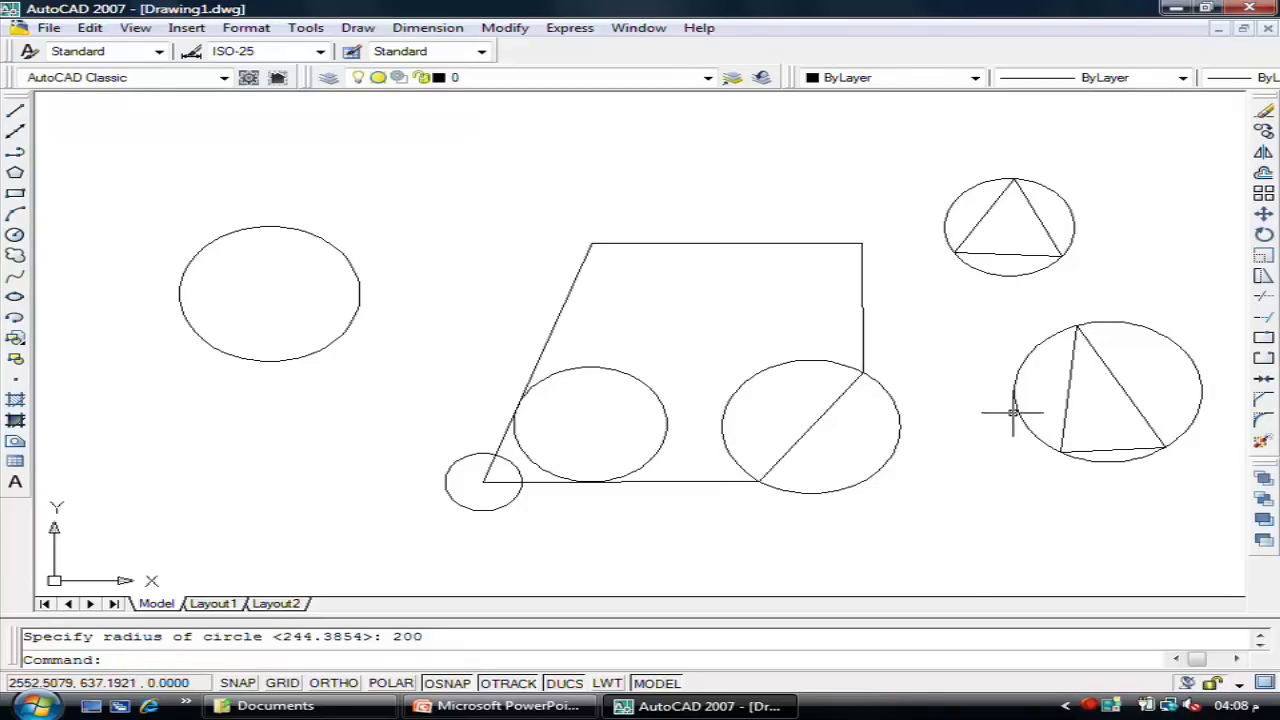
Step: Draw a Tan, Tan, Tan circle touching all three sides of the upper-right triangle
left_click(362, 30)
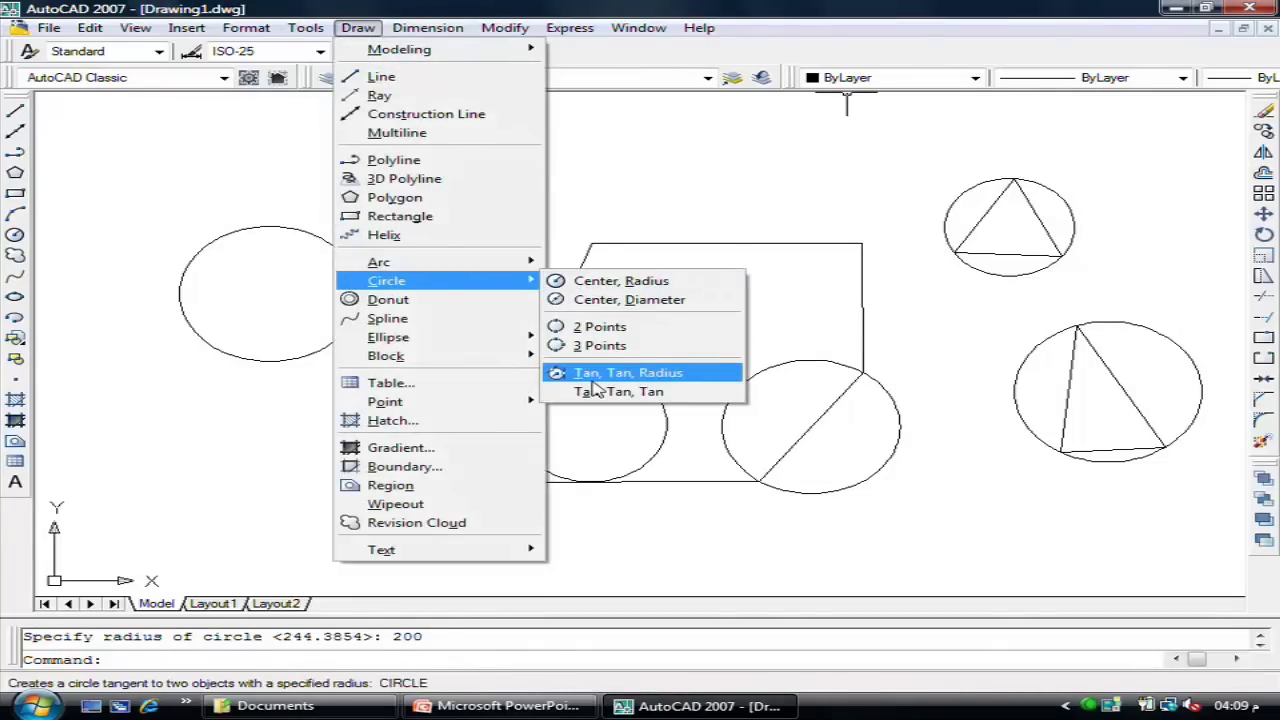
left_click(645, 392)
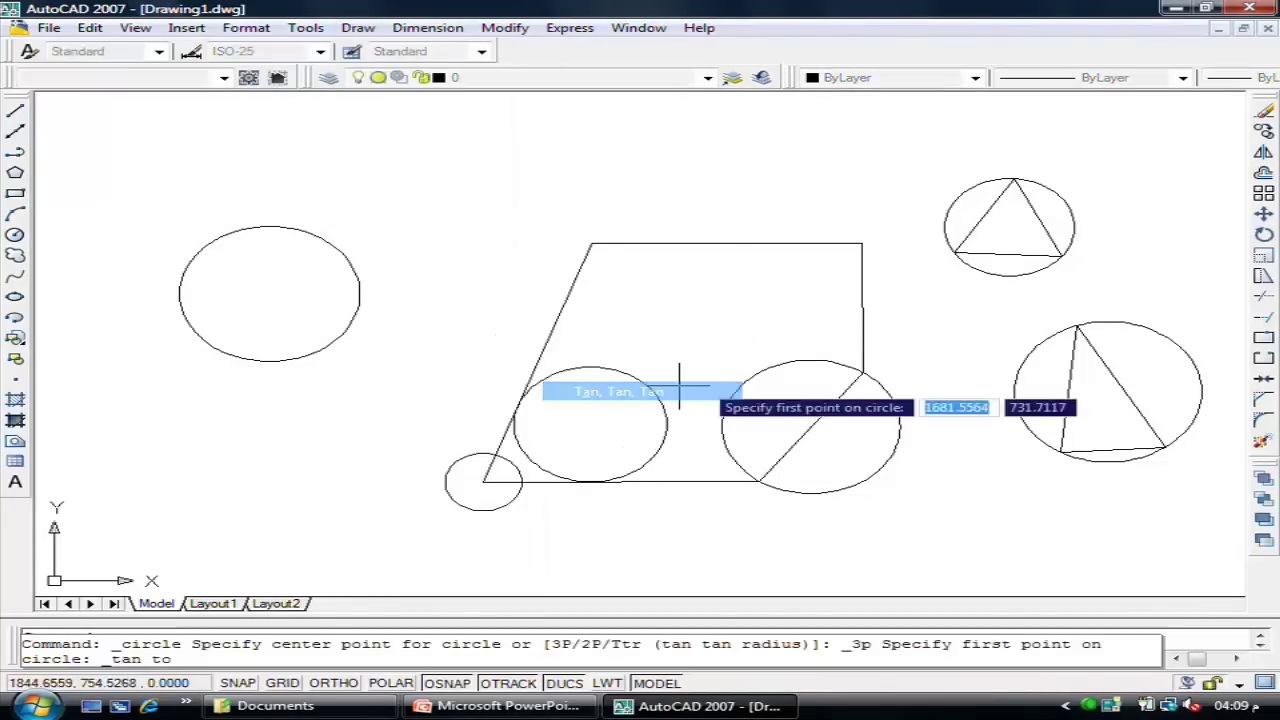
left_click(1000, 255)
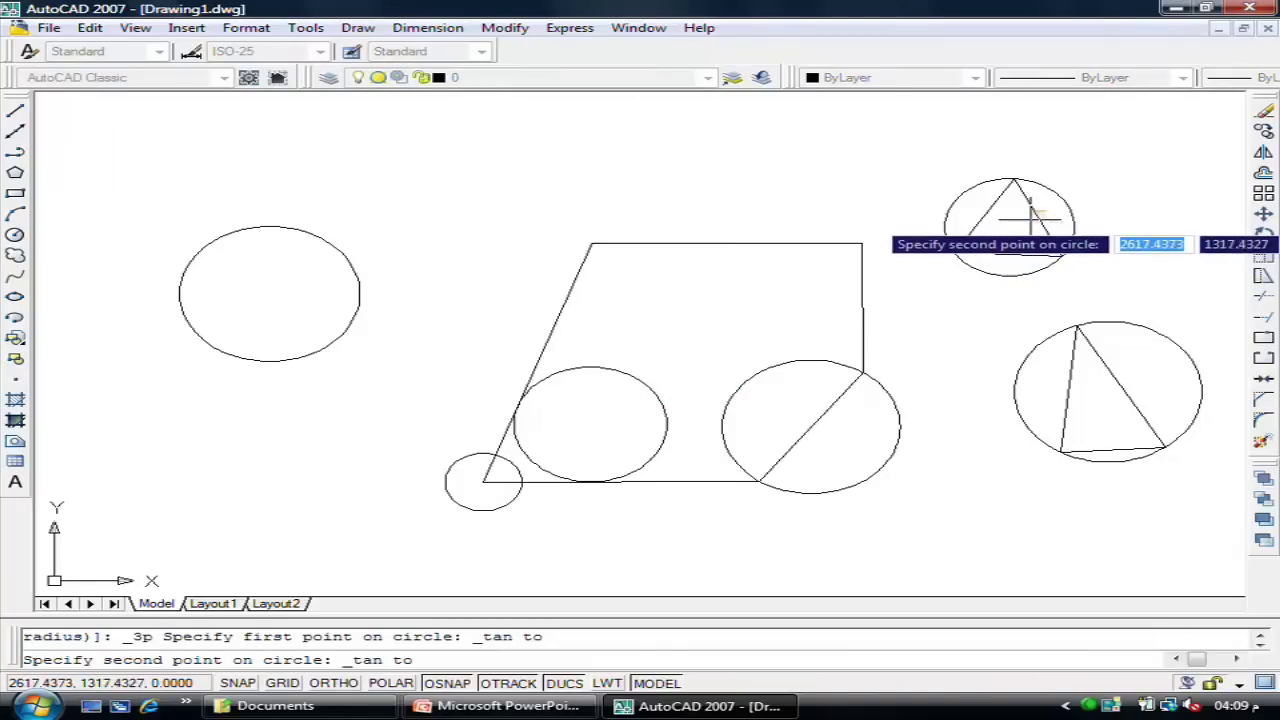
left_click(1032, 213)
left_click(982, 216)
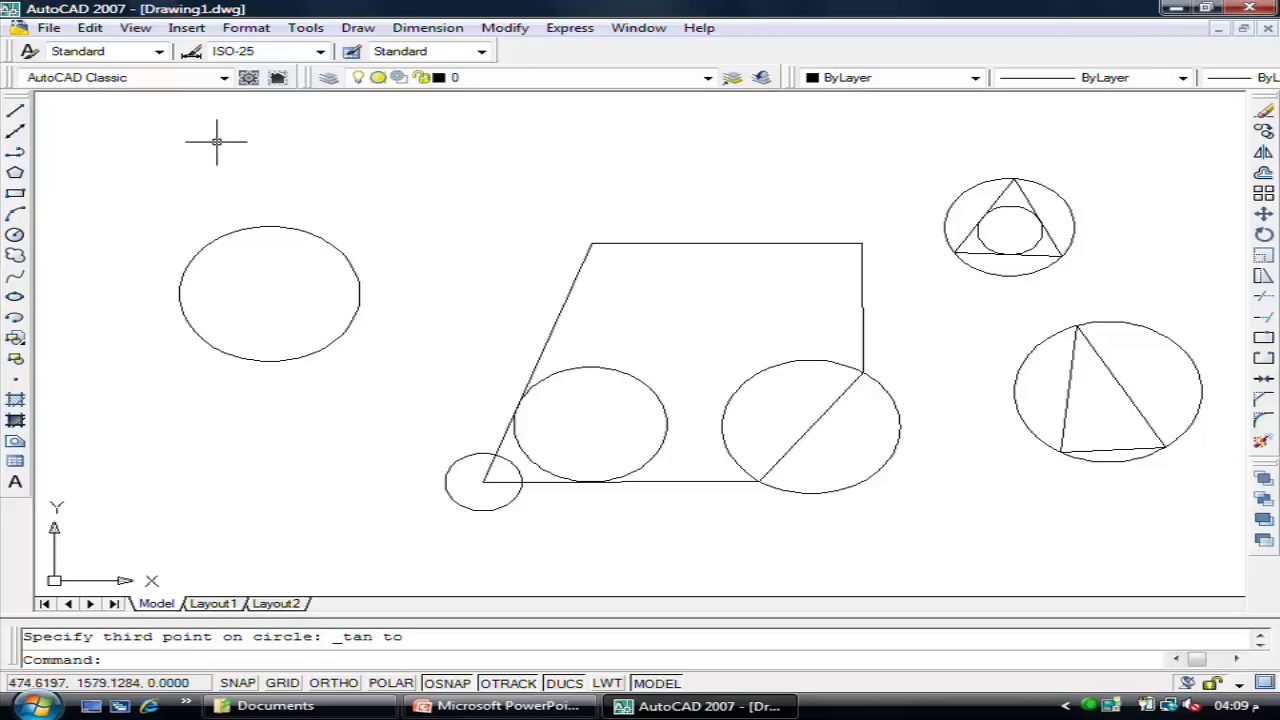
Step: Draw a line from the left circle's centre to a tangent point on the middle radius-200 circle
left_click(15, 111)
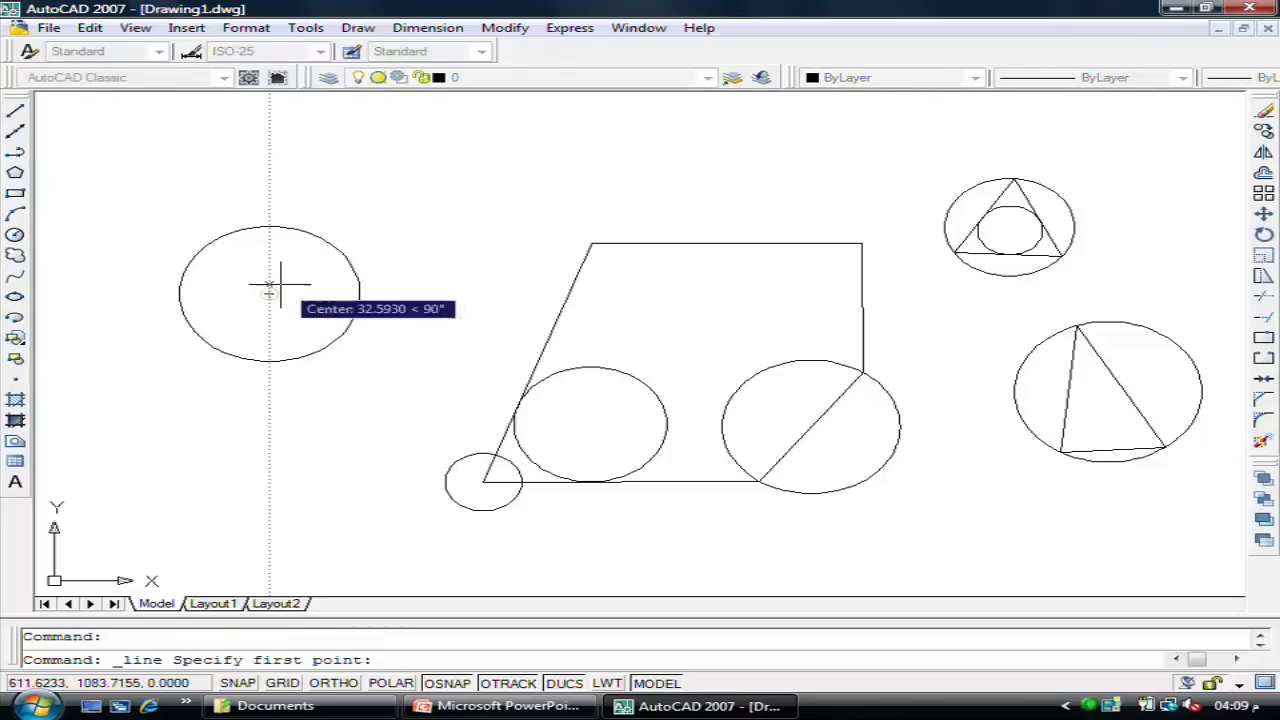
right_click(125, 146, "shift")
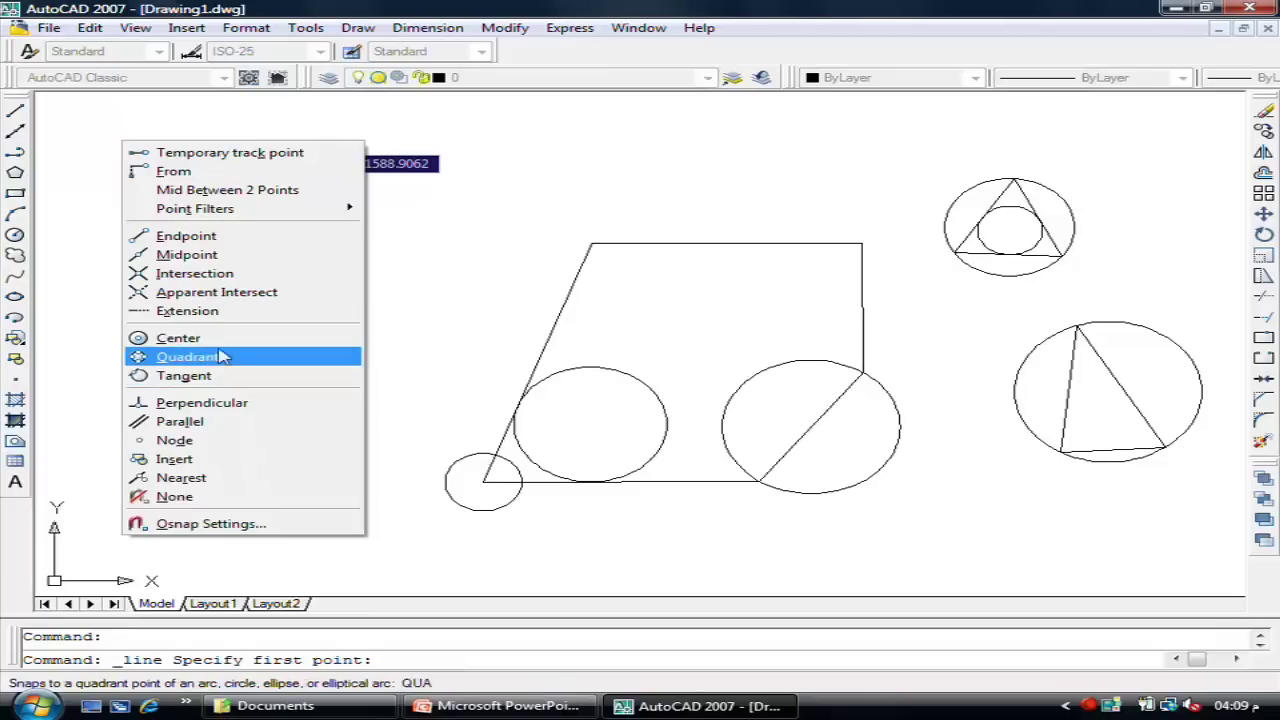
left_click(220, 340)
left_click(270, 296)
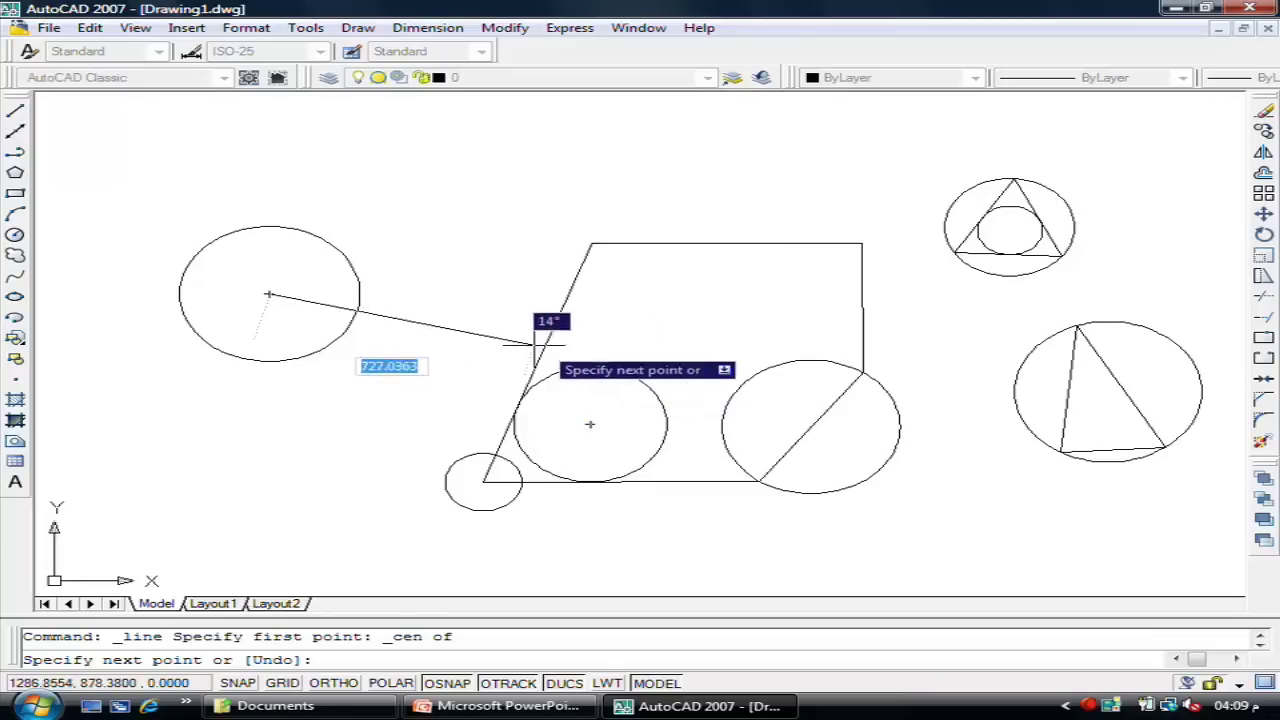
right_click(360, 282, "shift")
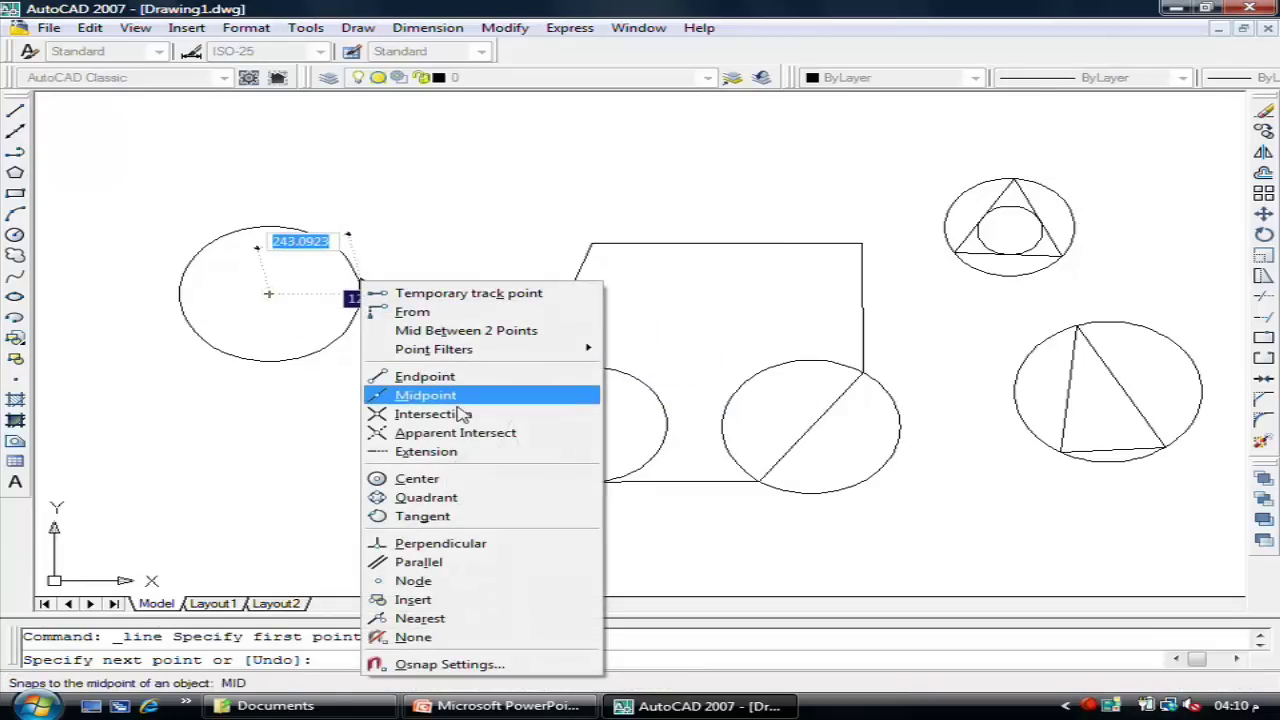
left_click(484, 516)
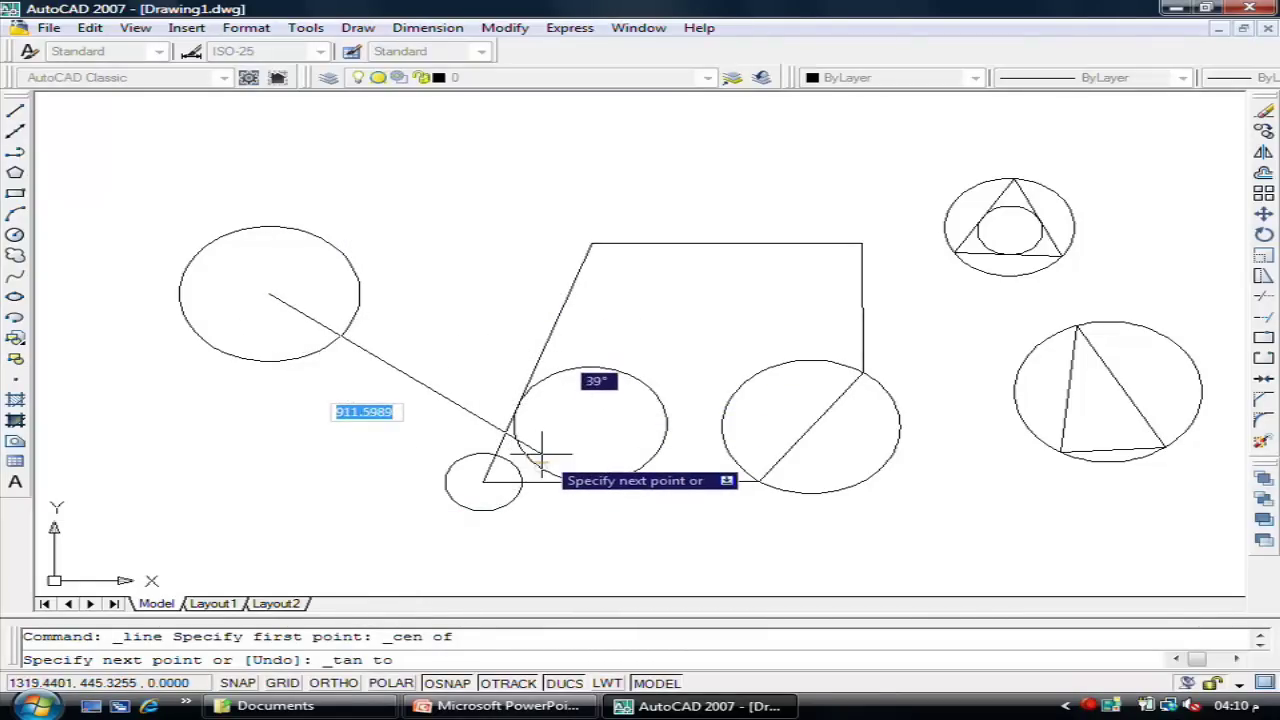
left_click(612, 366)
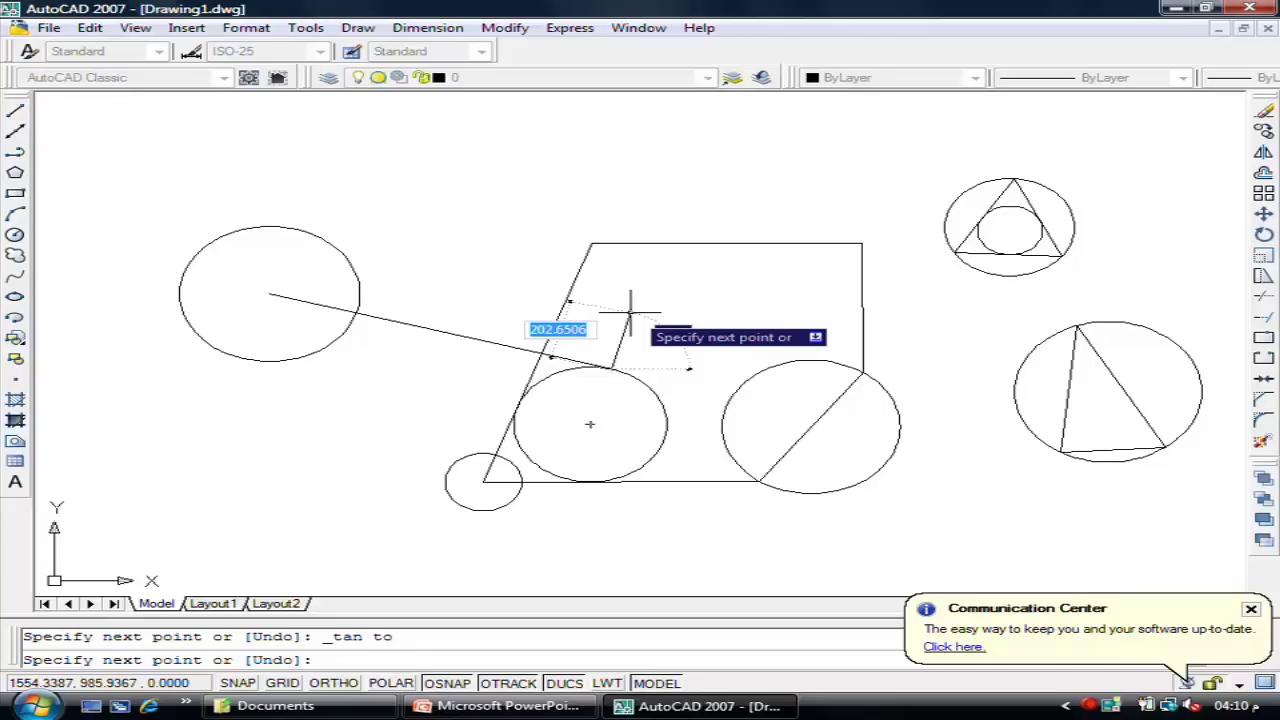
key("Return")
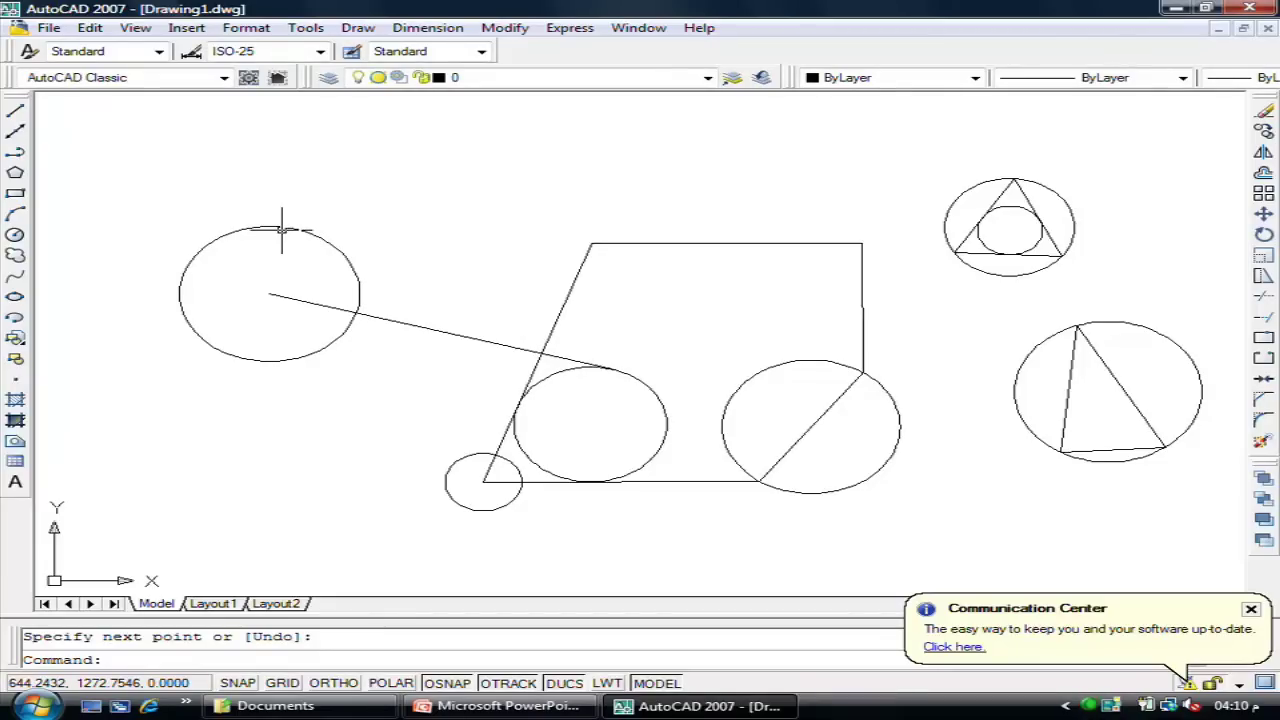
Step: Draw a large circle at upper left overlapping the left circle
type("c")
key("Return")
left_click(360, 245)
left_click(345, 280)
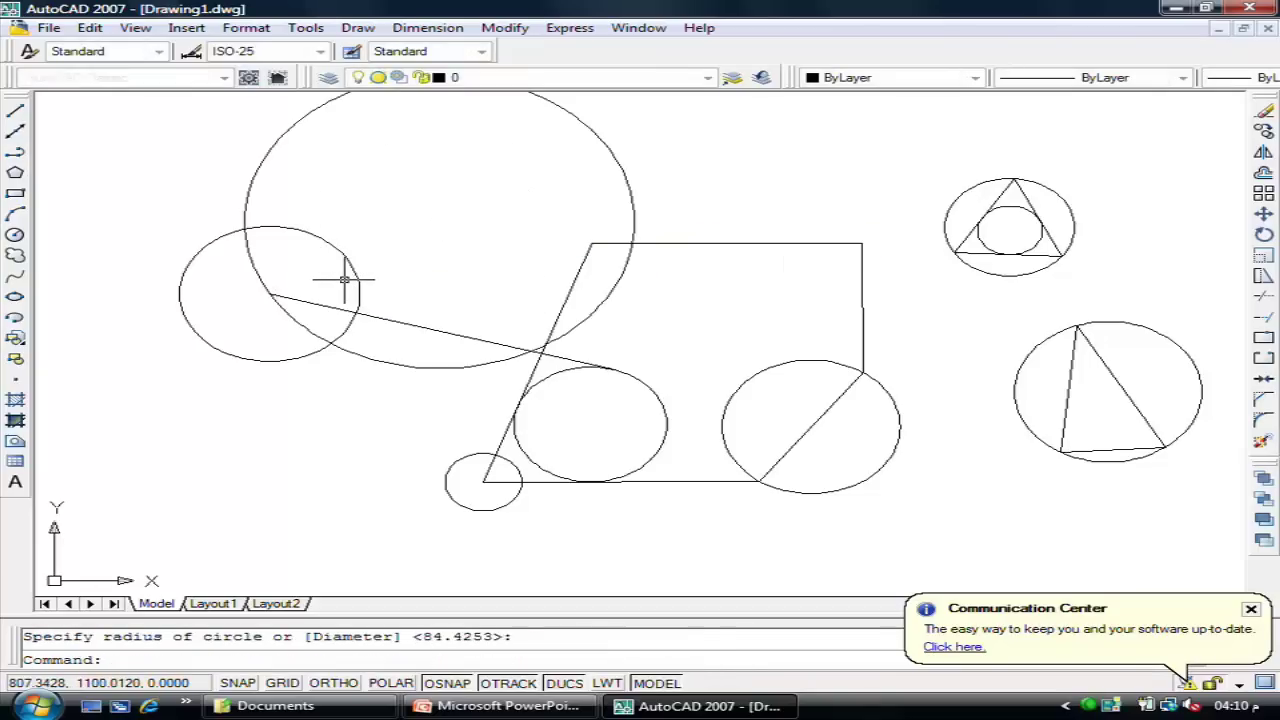
key("Escape")
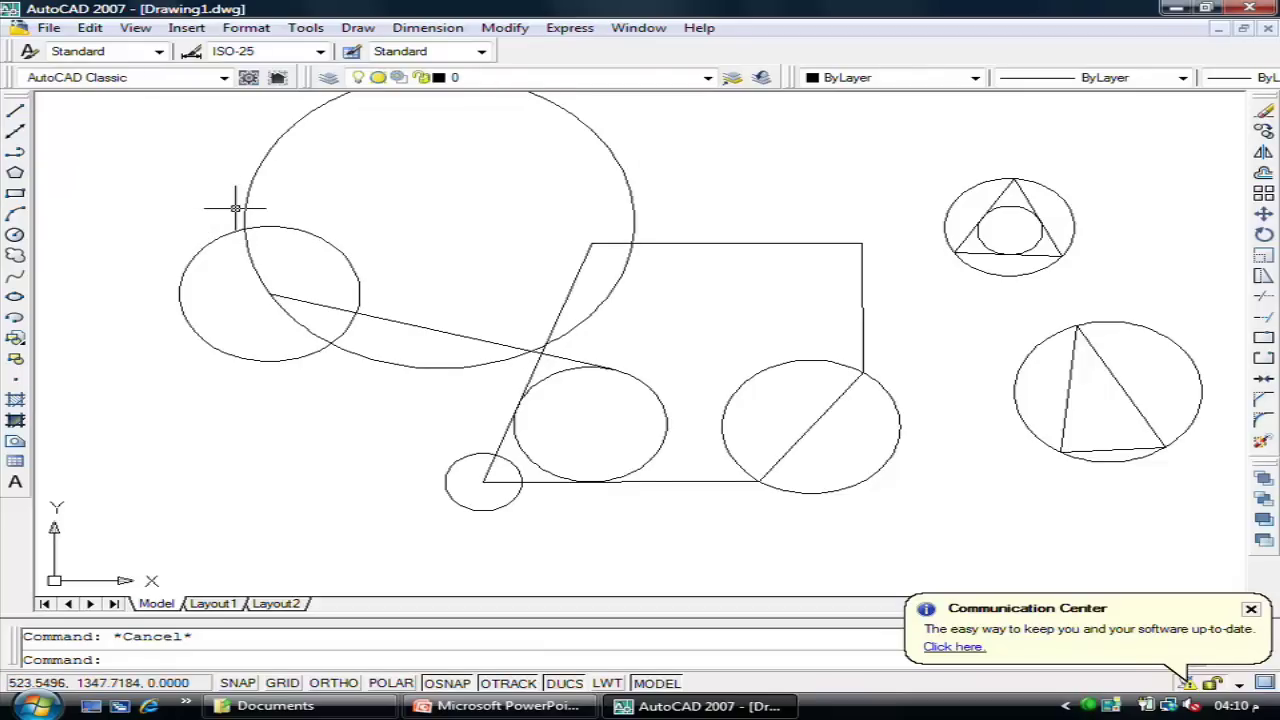
Step: Add a Tan, Tan, Radius circle of radius 100 touching the left and large circles
left_click(355, 30)
mouse_move(387, 281)
left_click(612, 375)
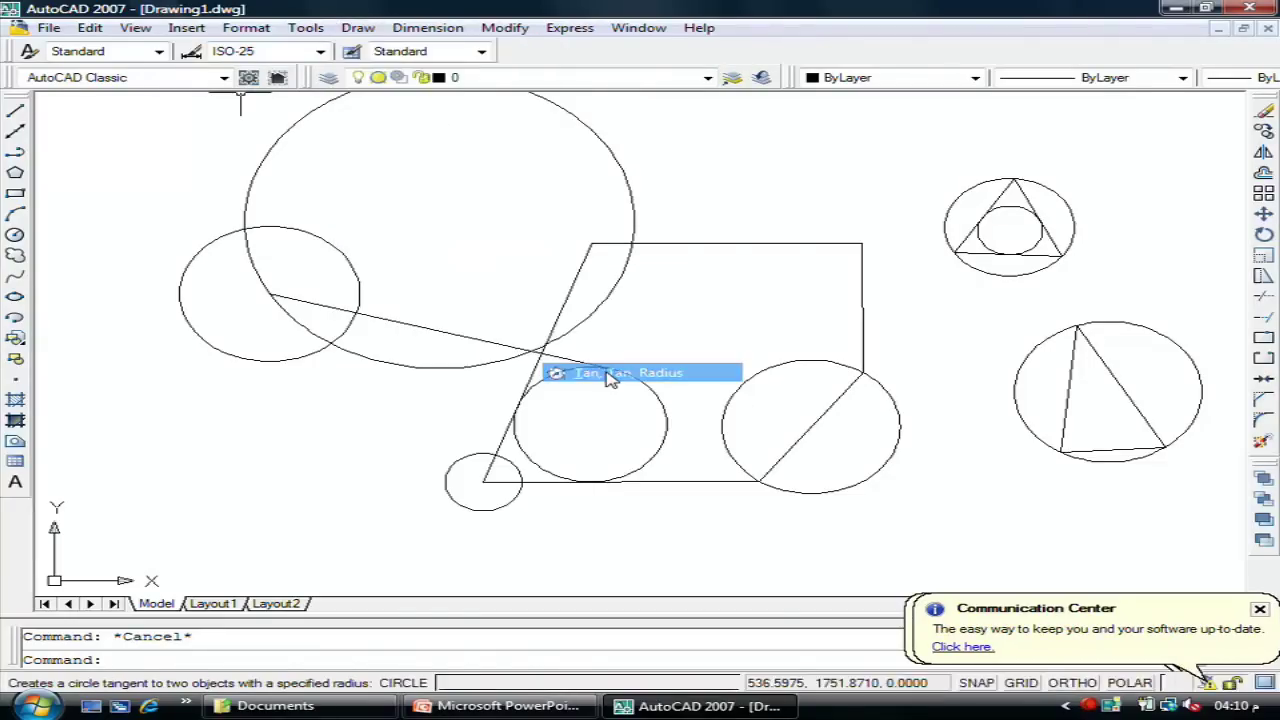
left_click(205, 237)
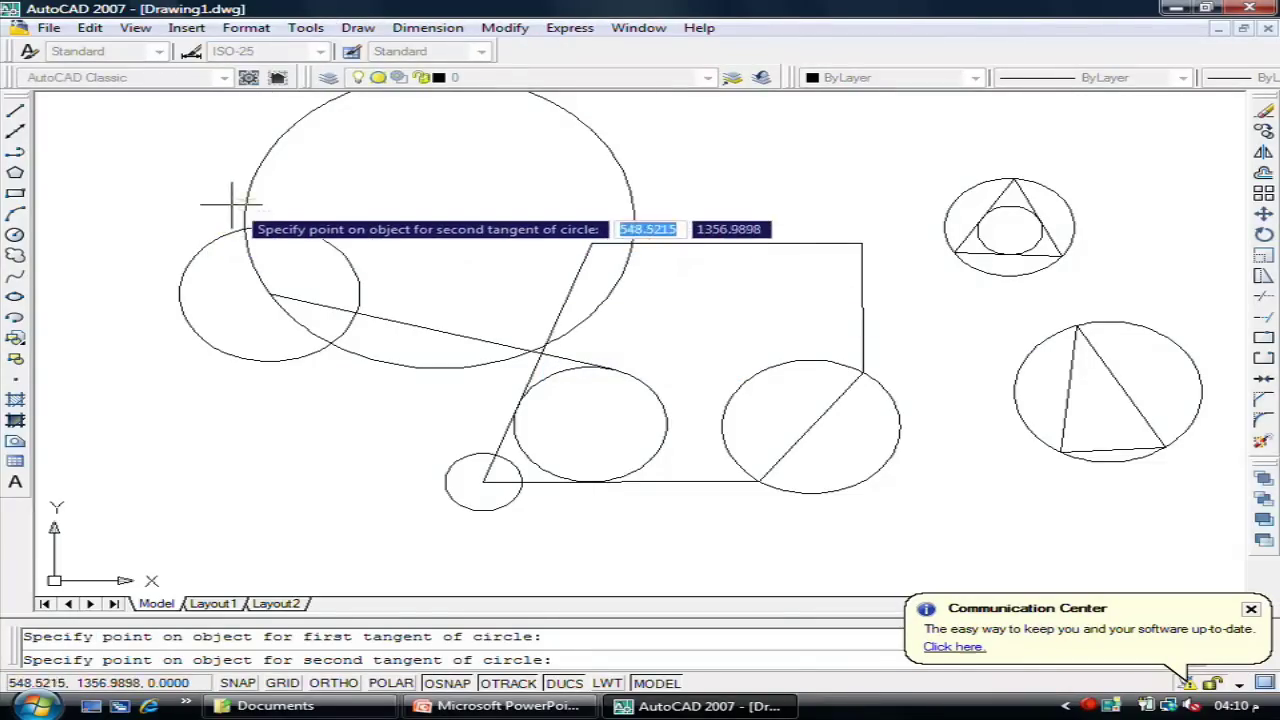
left_click(232, 203)
type("100")
key("Return")
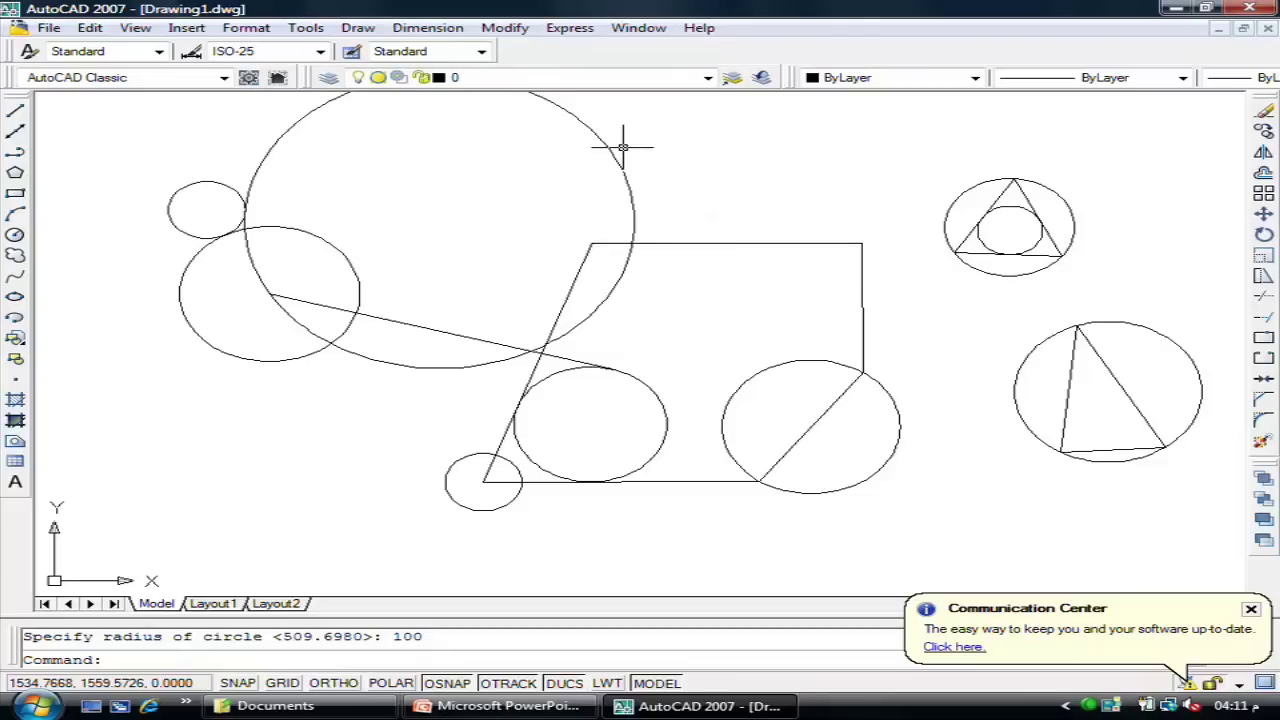
Step: Draw three small circles clustered at the lower left
key("Return")
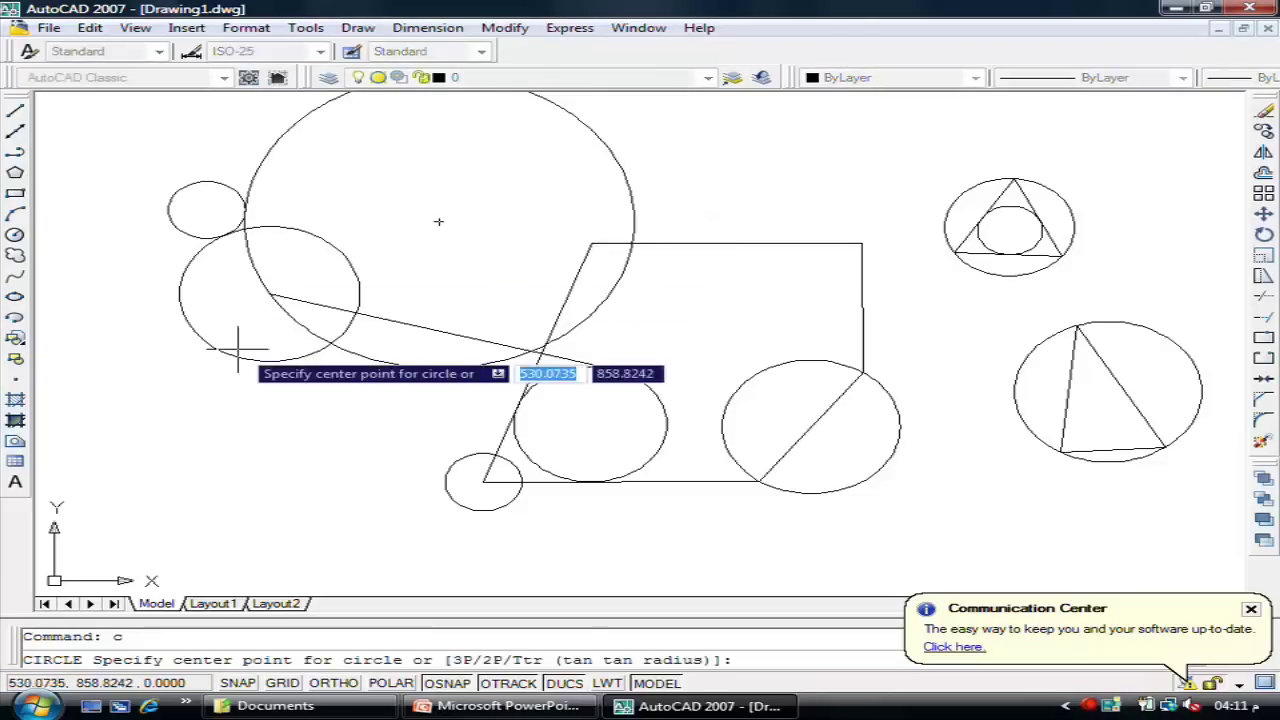
left_click(108, 454)
left_click(125, 458)
key("Return")
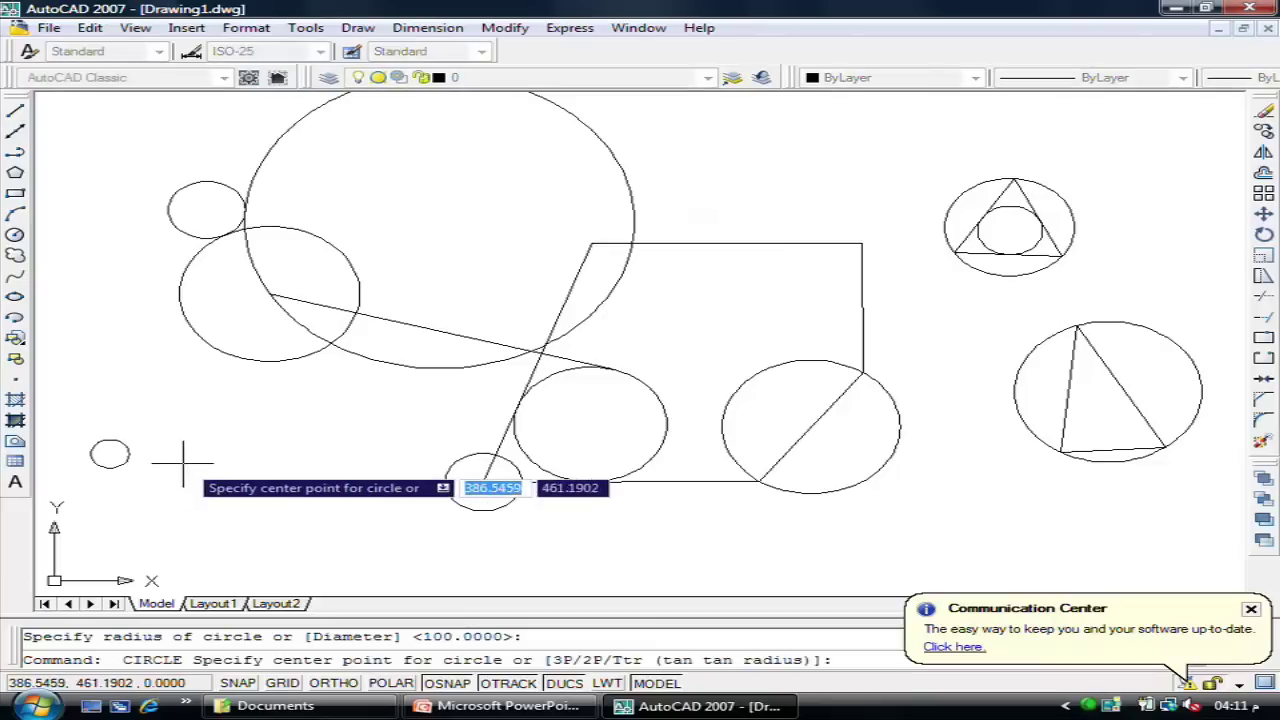
left_click(183, 463)
left_click(166, 471)
key("Return")
left_click(126, 527)
left_click(148, 527)
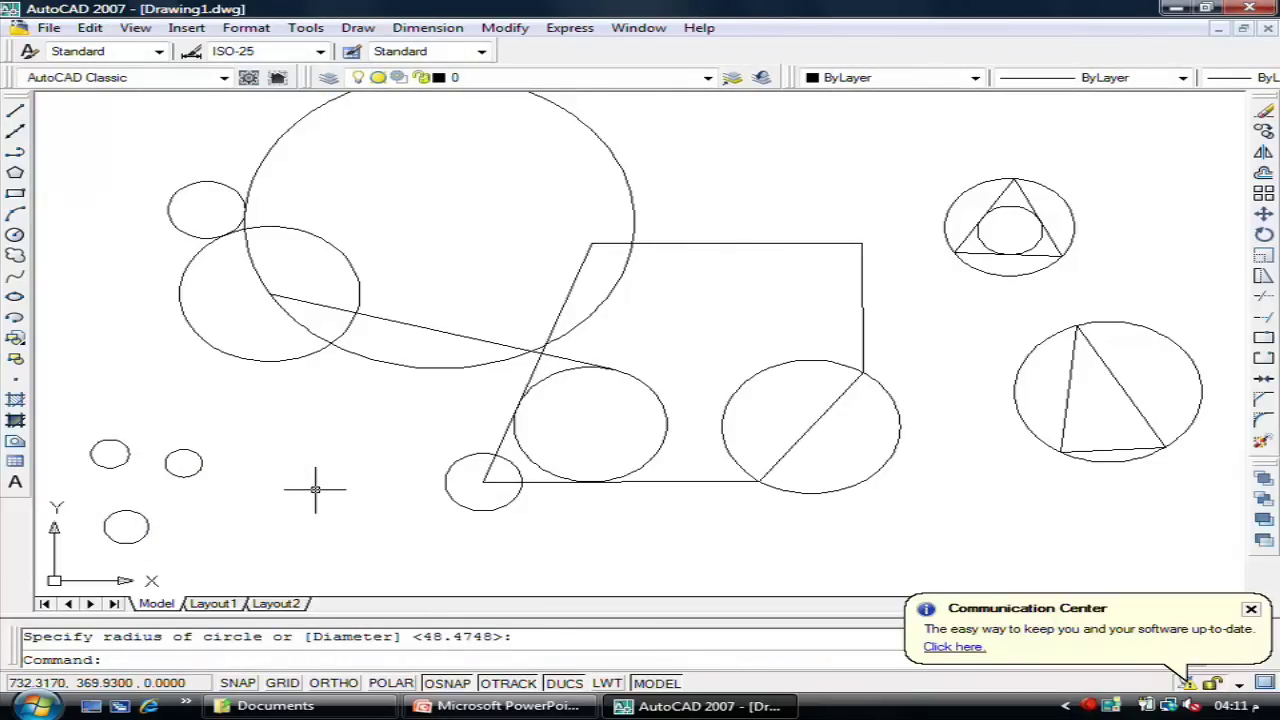
Step: Add a Tan, Tan, Tan circle touching all three small circles
left_click(358, 27)
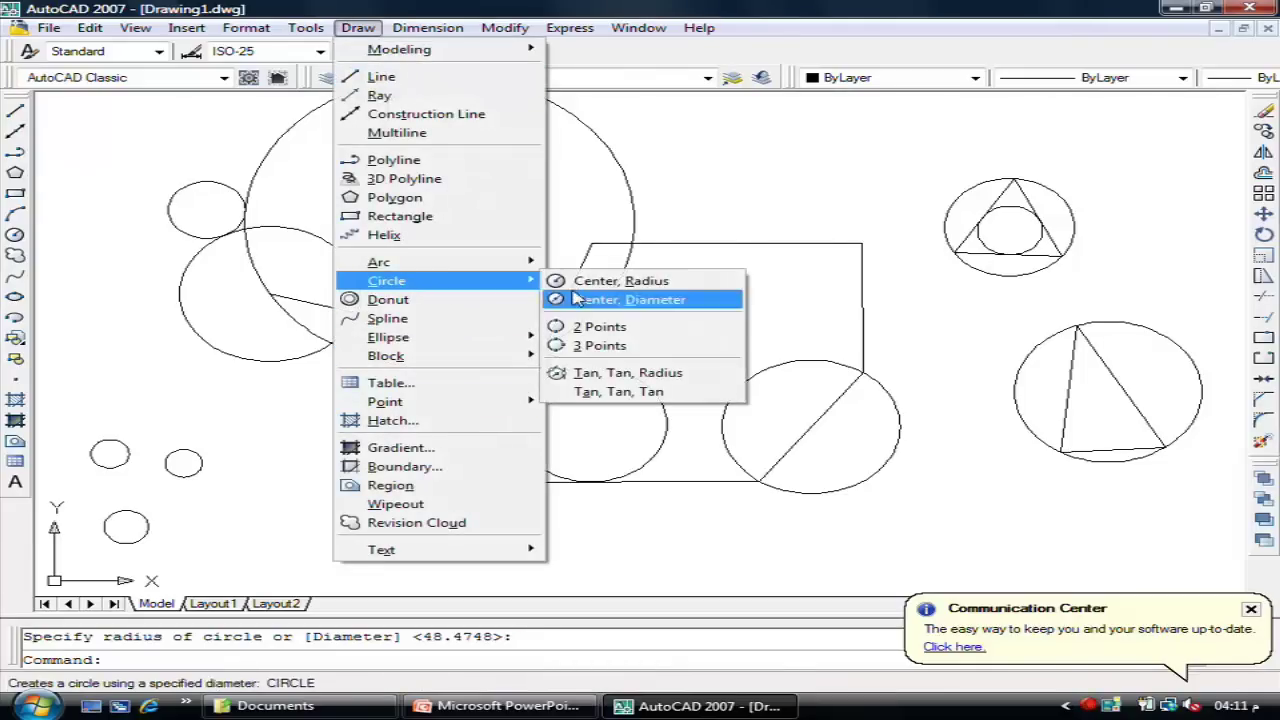
left_click(582, 391)
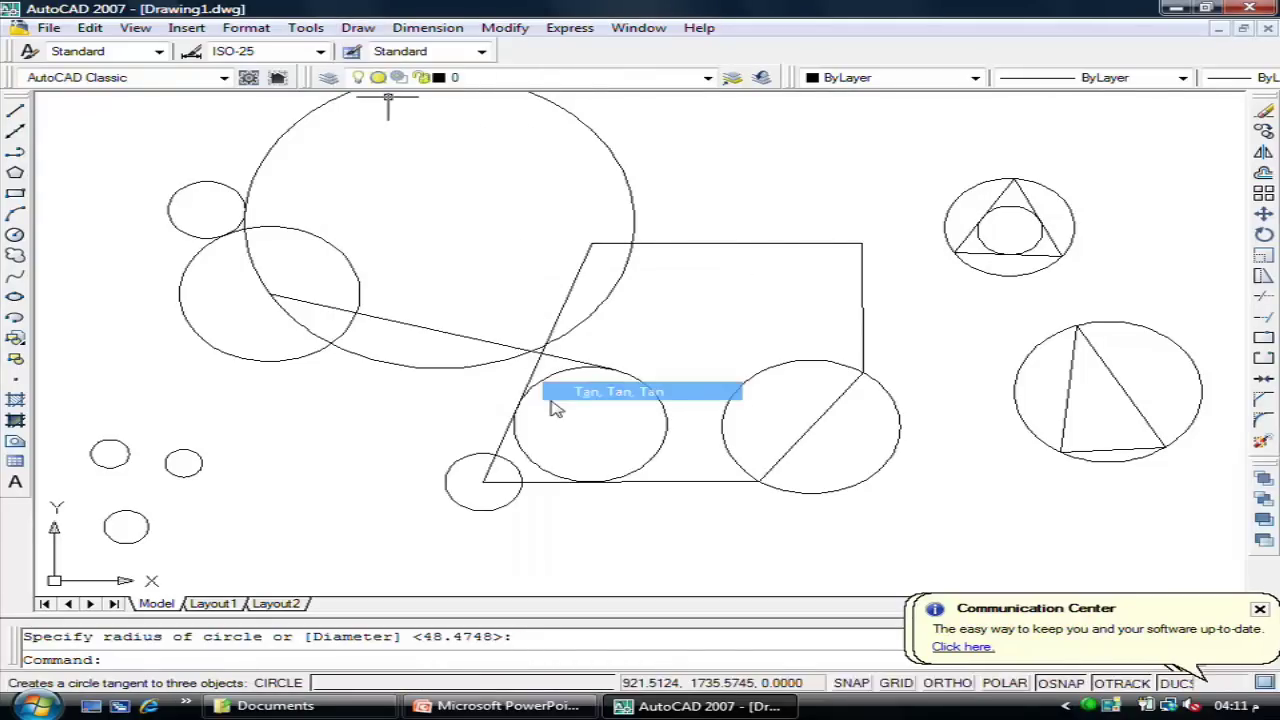
left_click(109, 452)
left_click(182, 462)
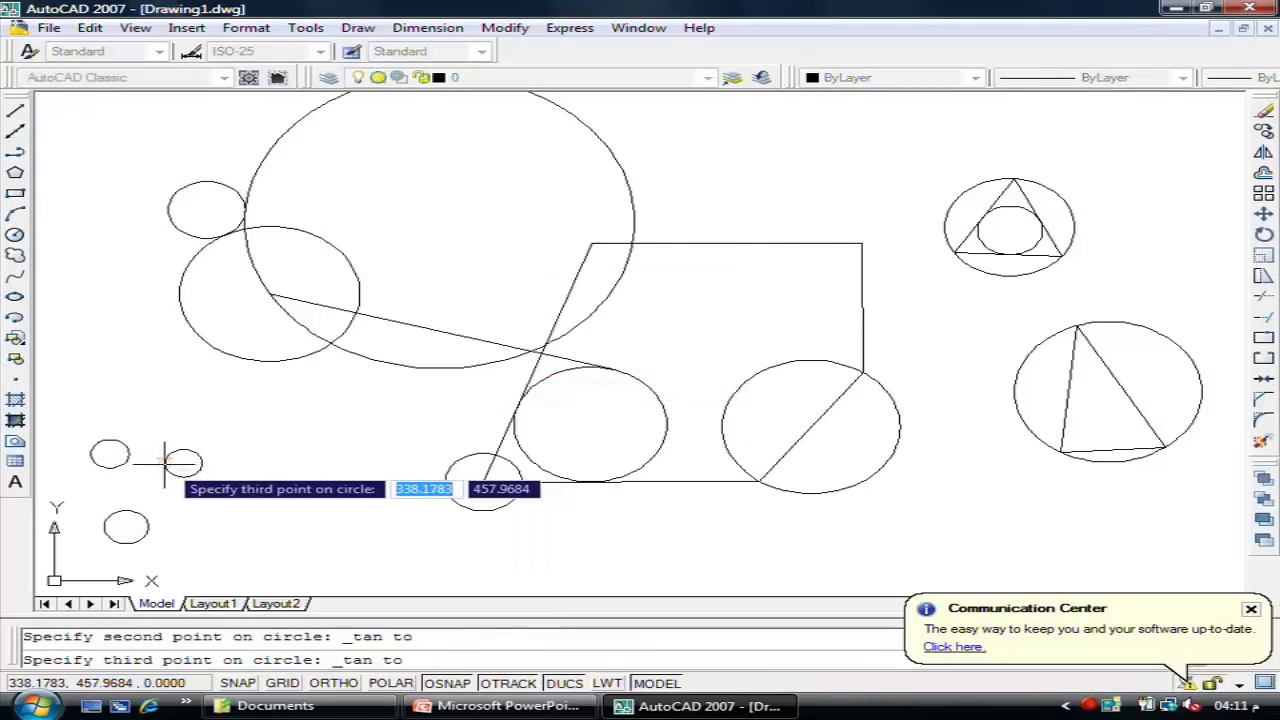
left_click(129, 510)
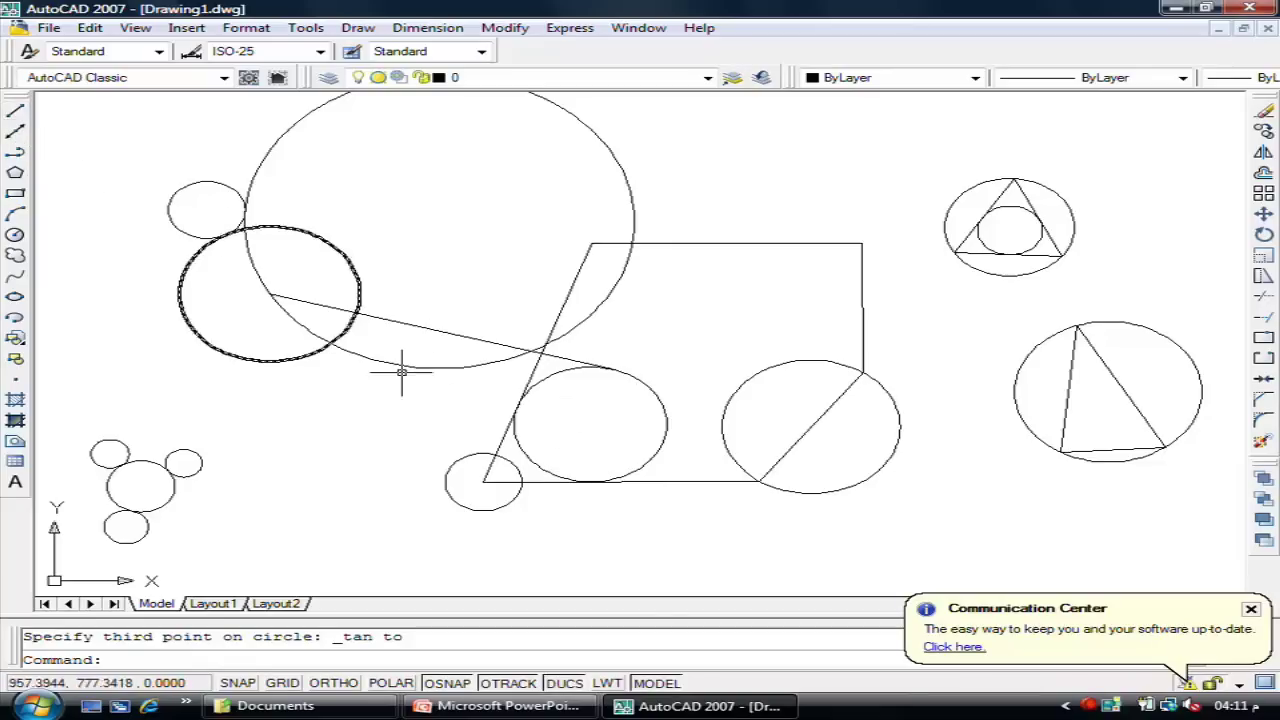
Step: Begin erasing the slanted tangent line by selecting it
type("e")
key("Return")
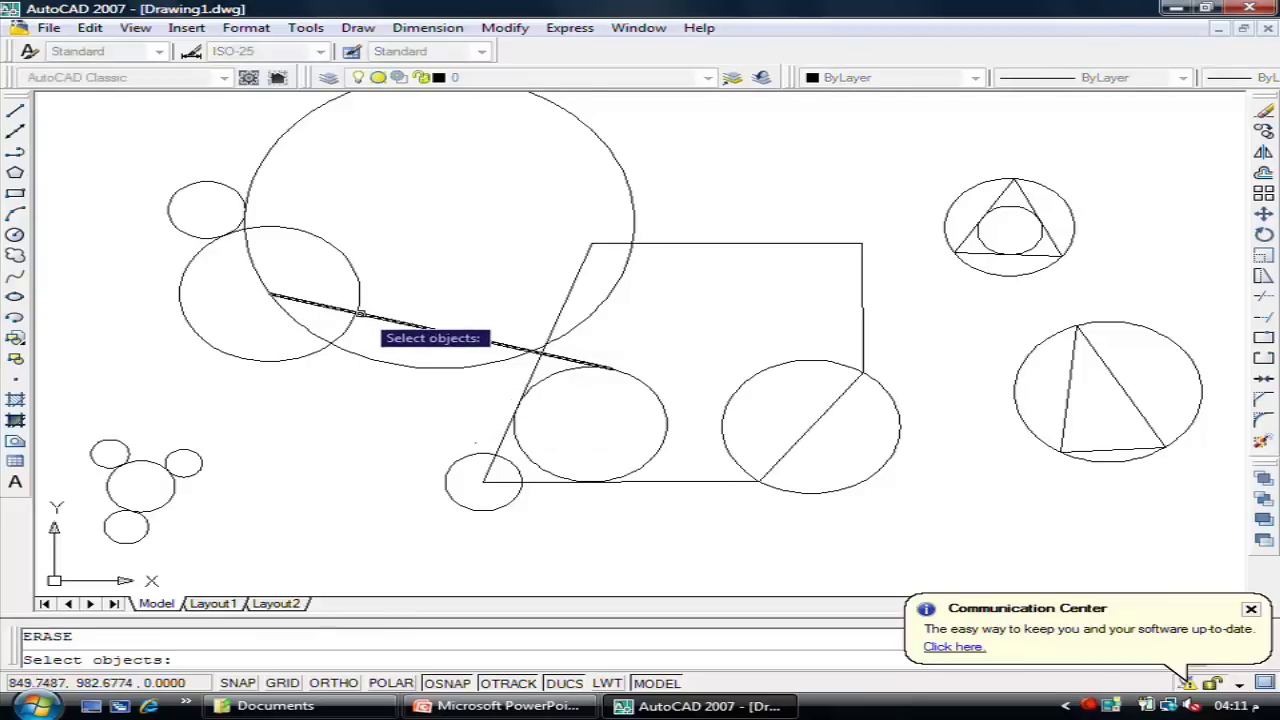
left_click(371, 315)
Step: Erase the slanted line, then draw a line from the left circle's quadrant tangent to the middle circle
key("Return")
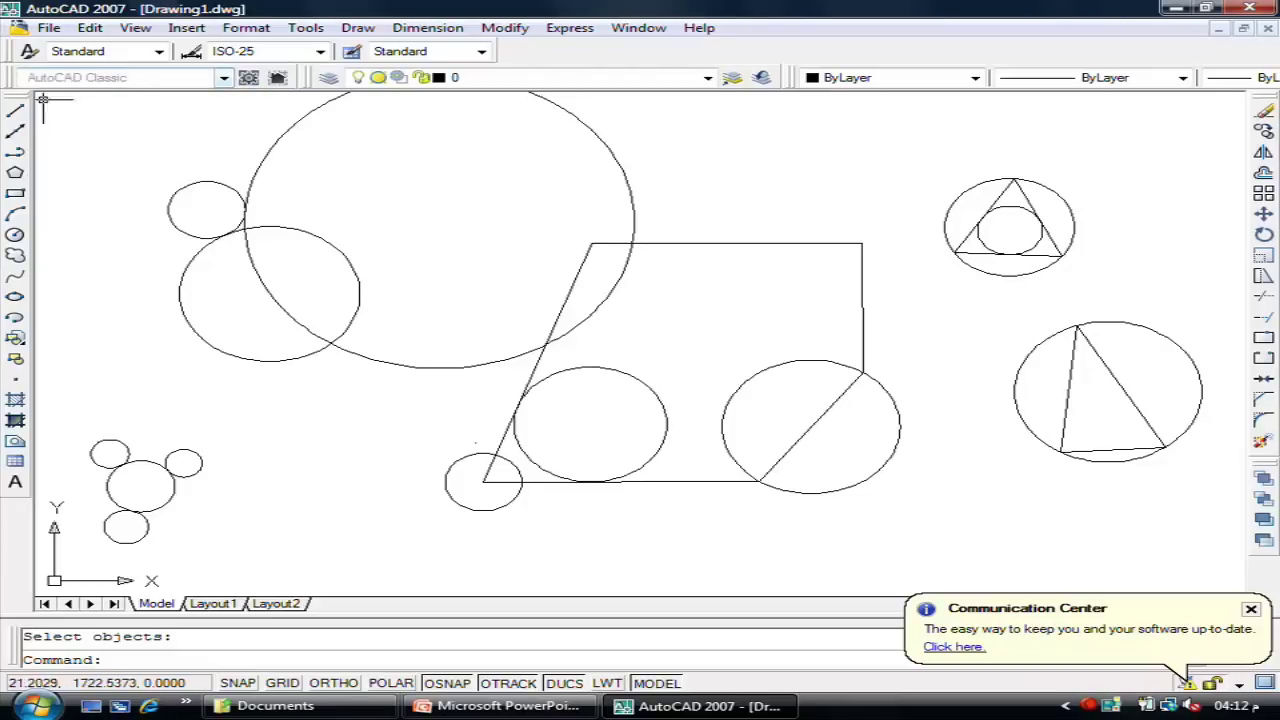
left_click(15, 112)
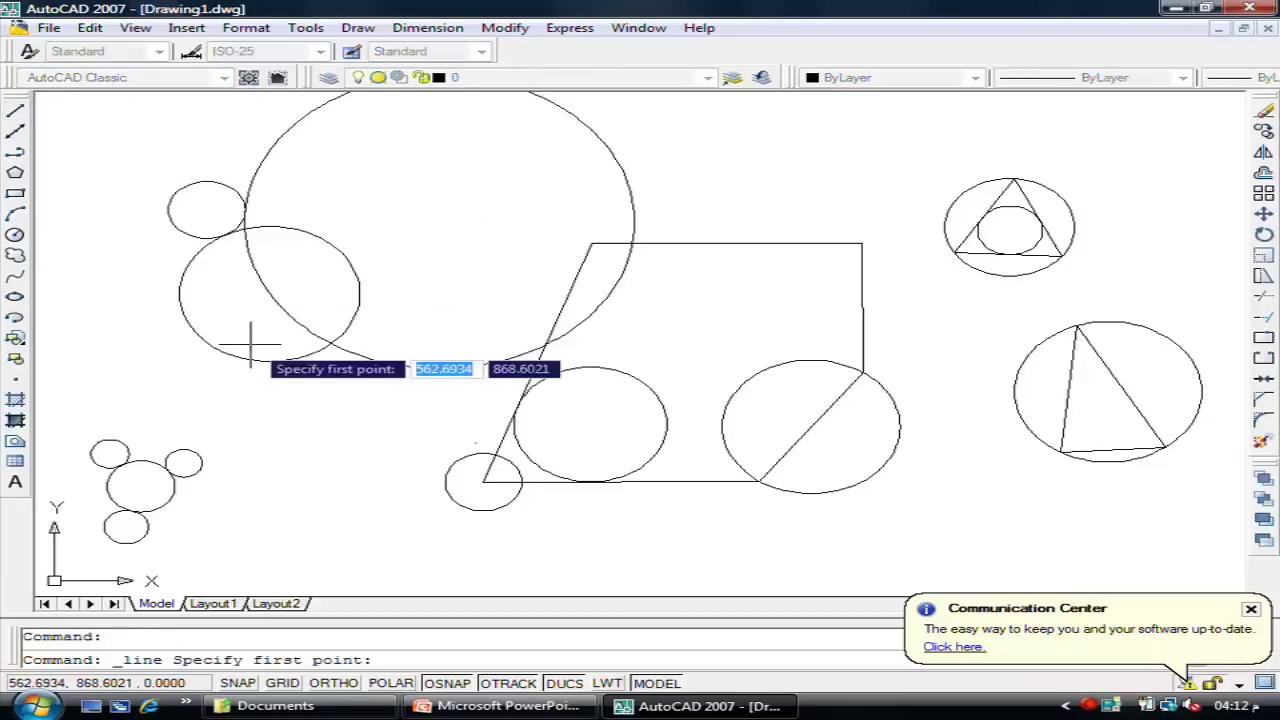
right_click(135, 296, "shift")
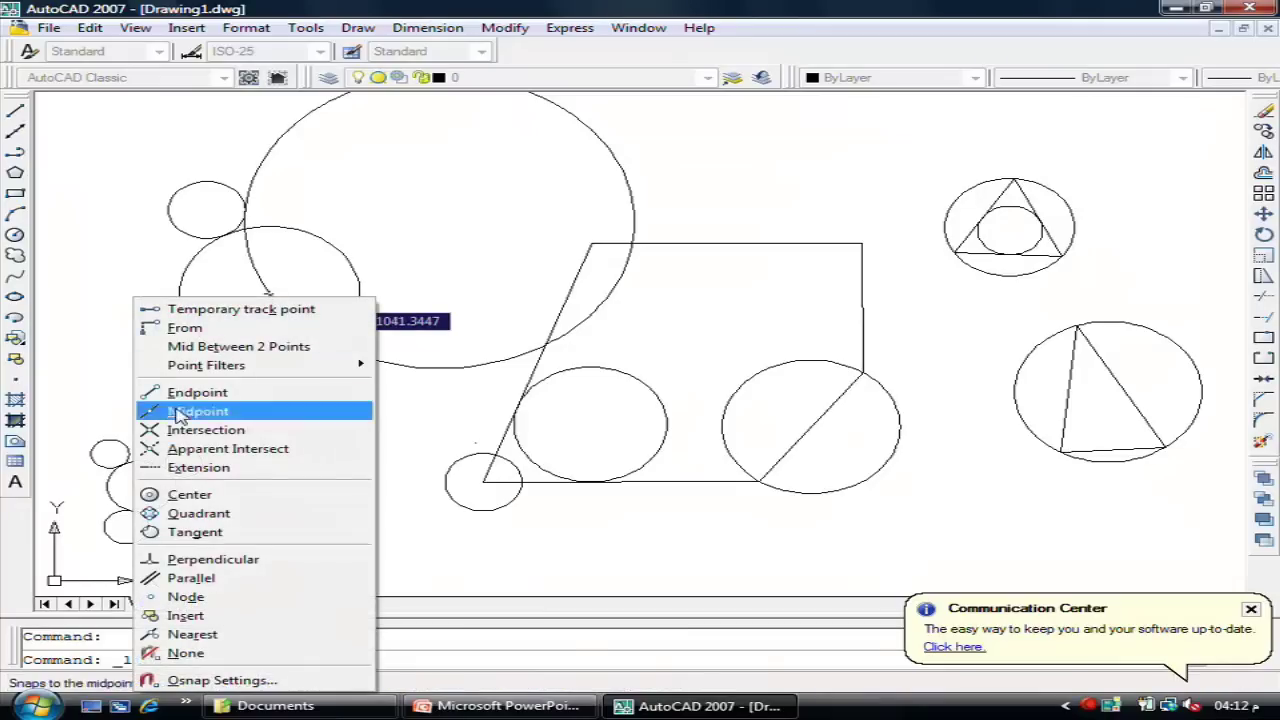
left_click(190, 513)
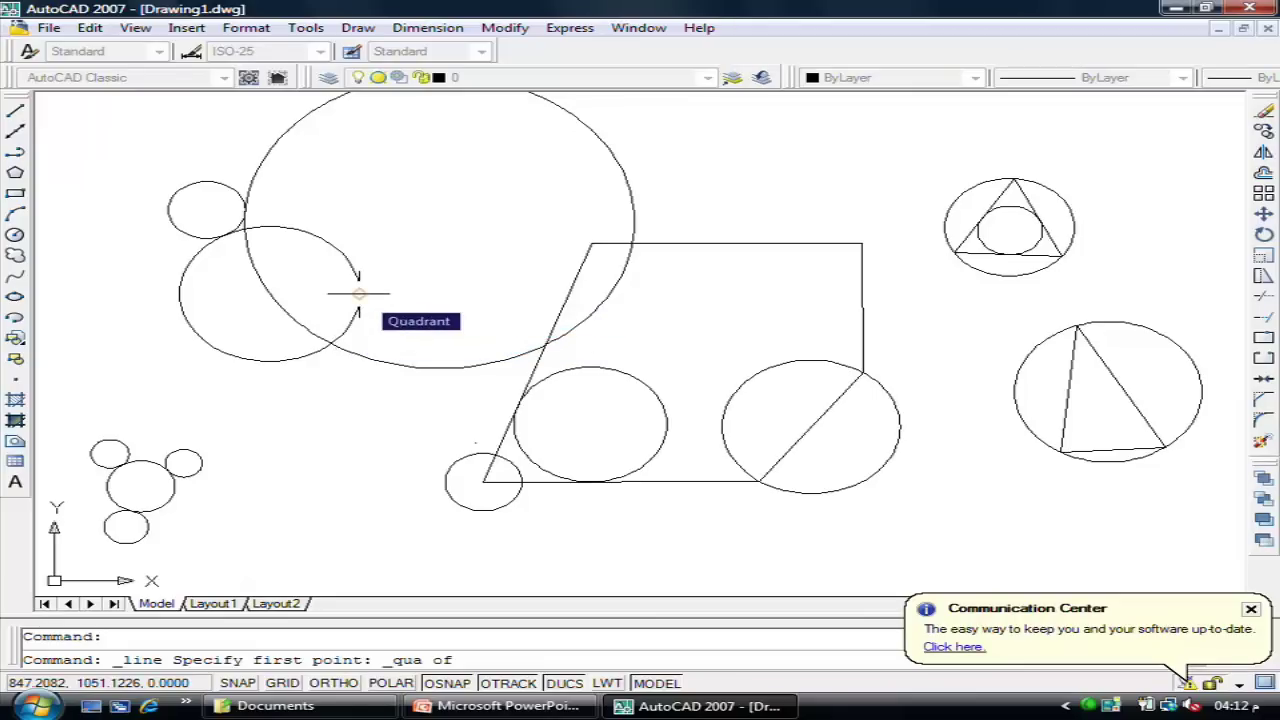
left_click(181, 292)
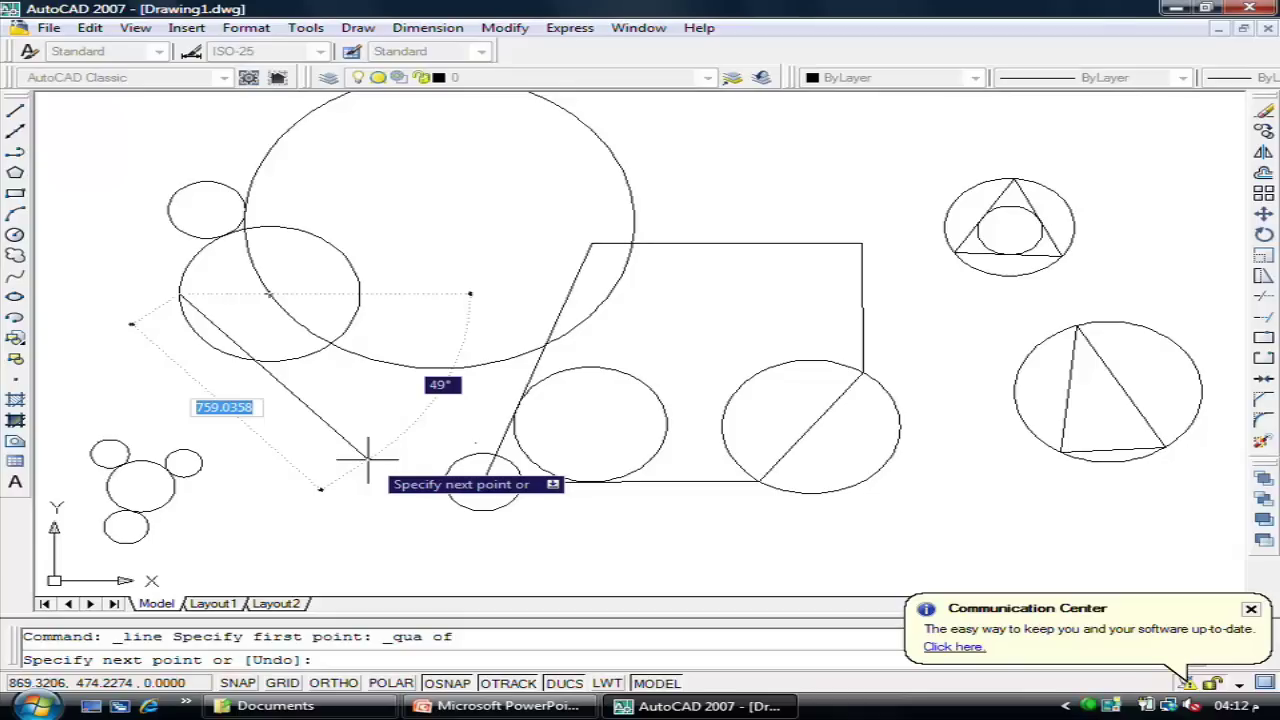
right_click(367, 459, "shift")
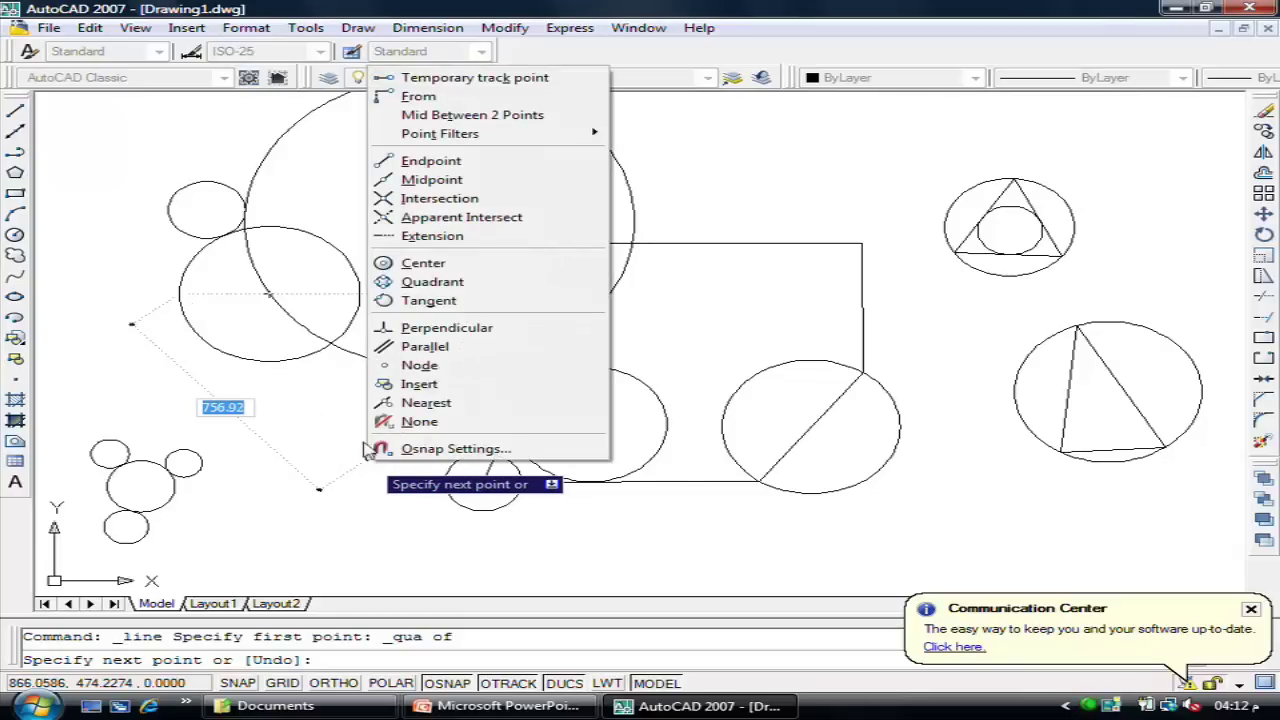
left_click(420, 300)
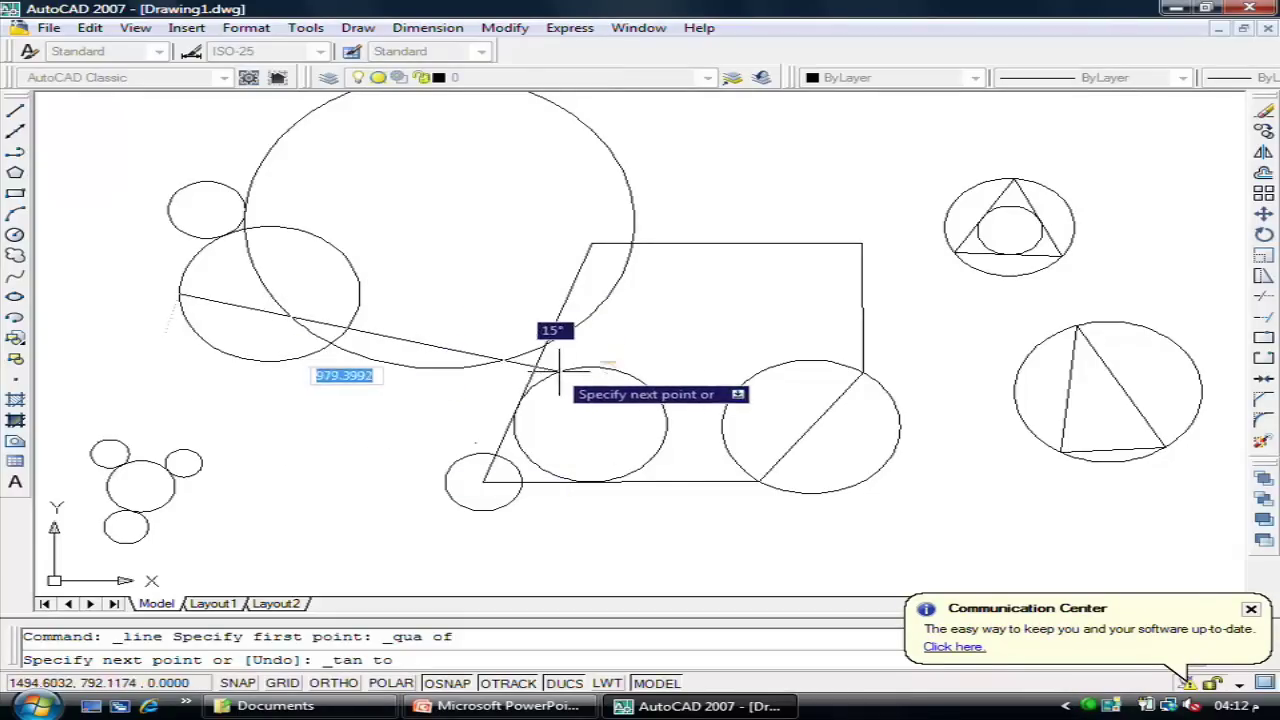
left_click(598, 366)
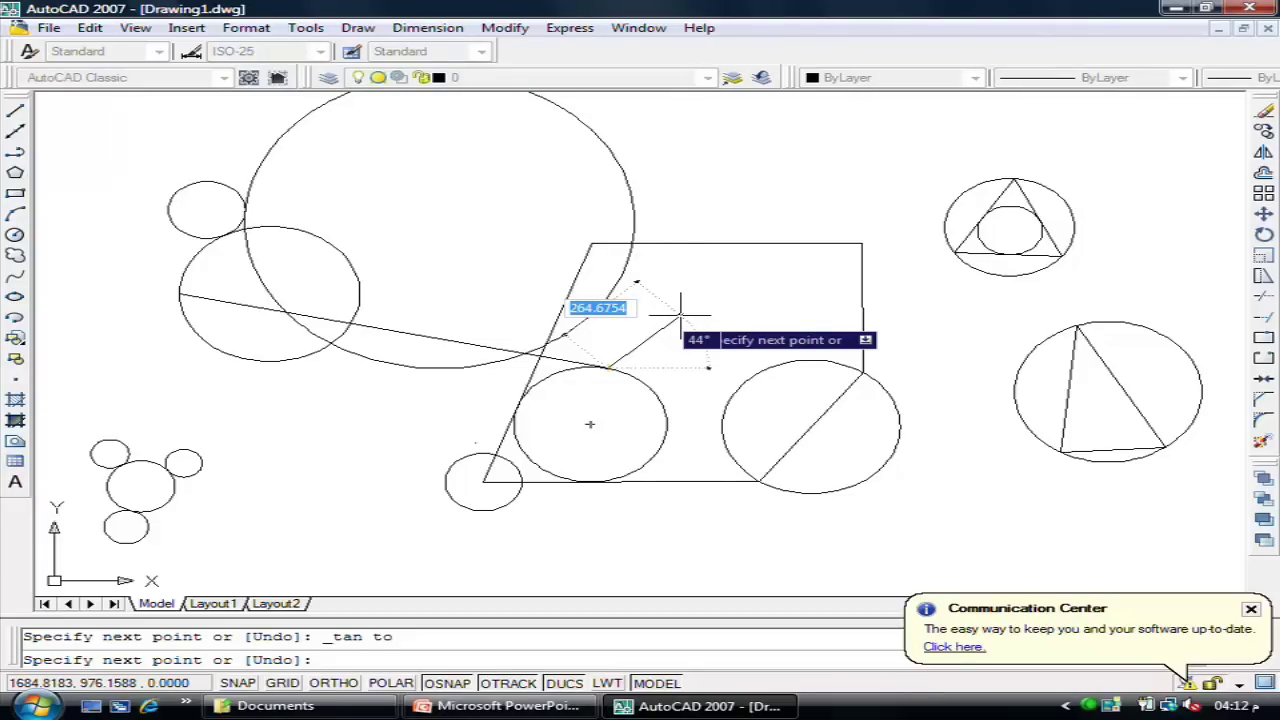
Step: Continue the line from the tangent point to the upper-right inscribed circle's centre
right_click(680, 316, "shift")
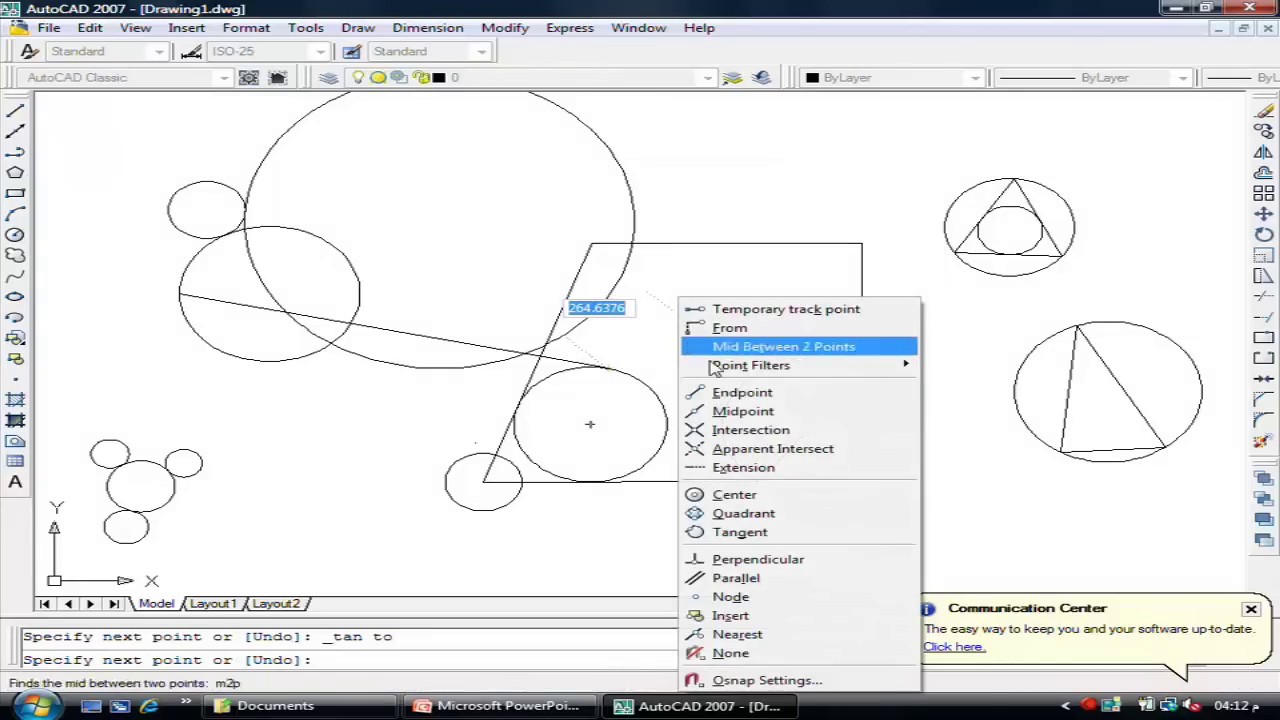
left_click(734, 494)
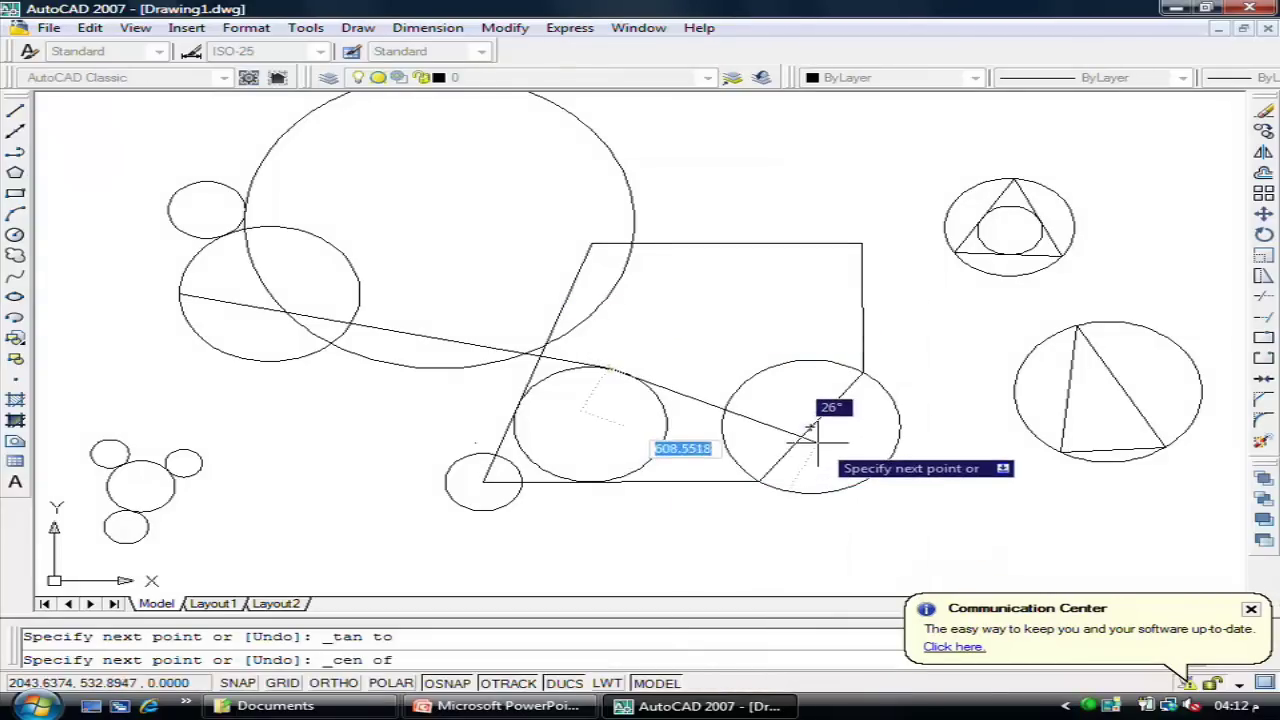
left_click(1009, 229)
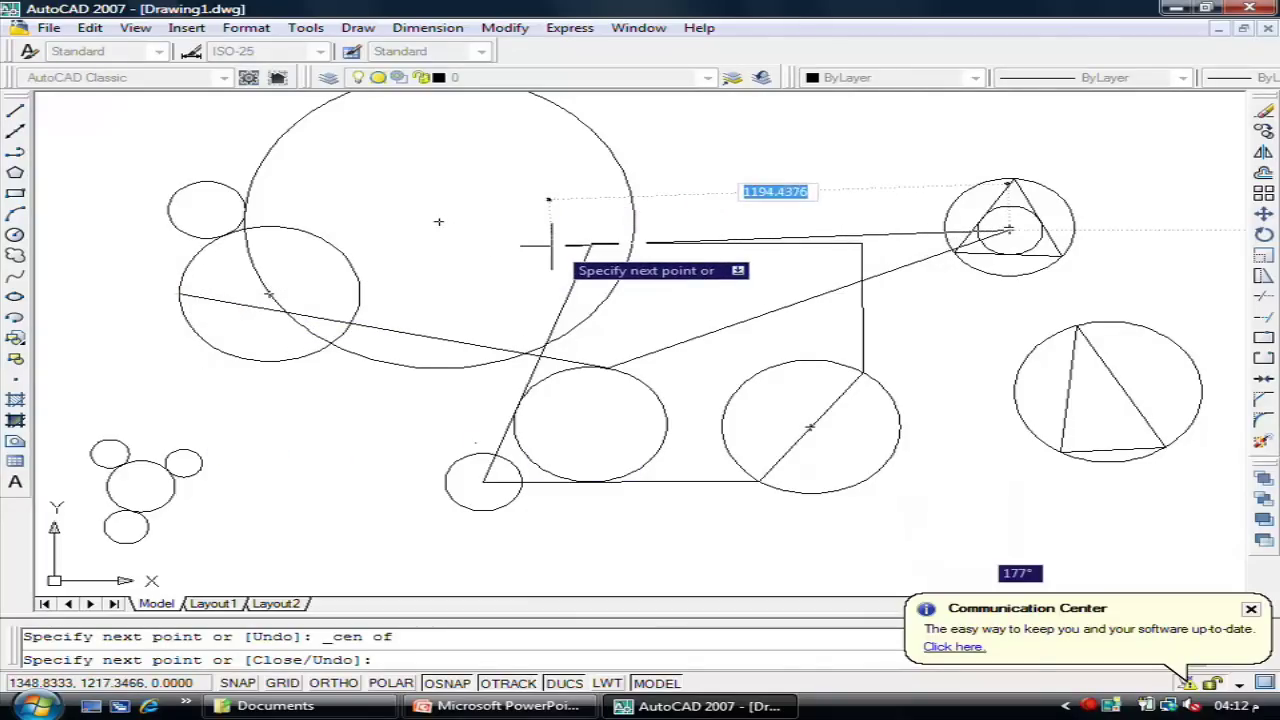
key("Escape")
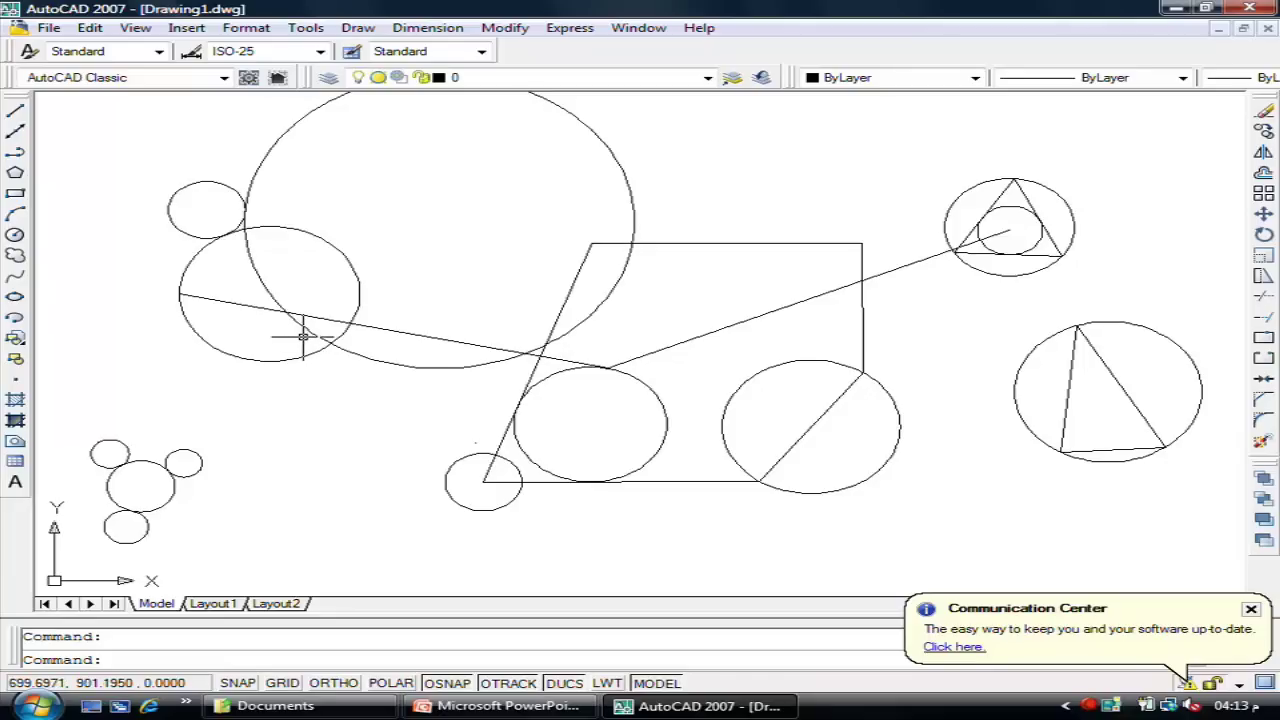
Step: Draw a straight line from the left circle to the top of the lower middle circle
left_click(15, 111)
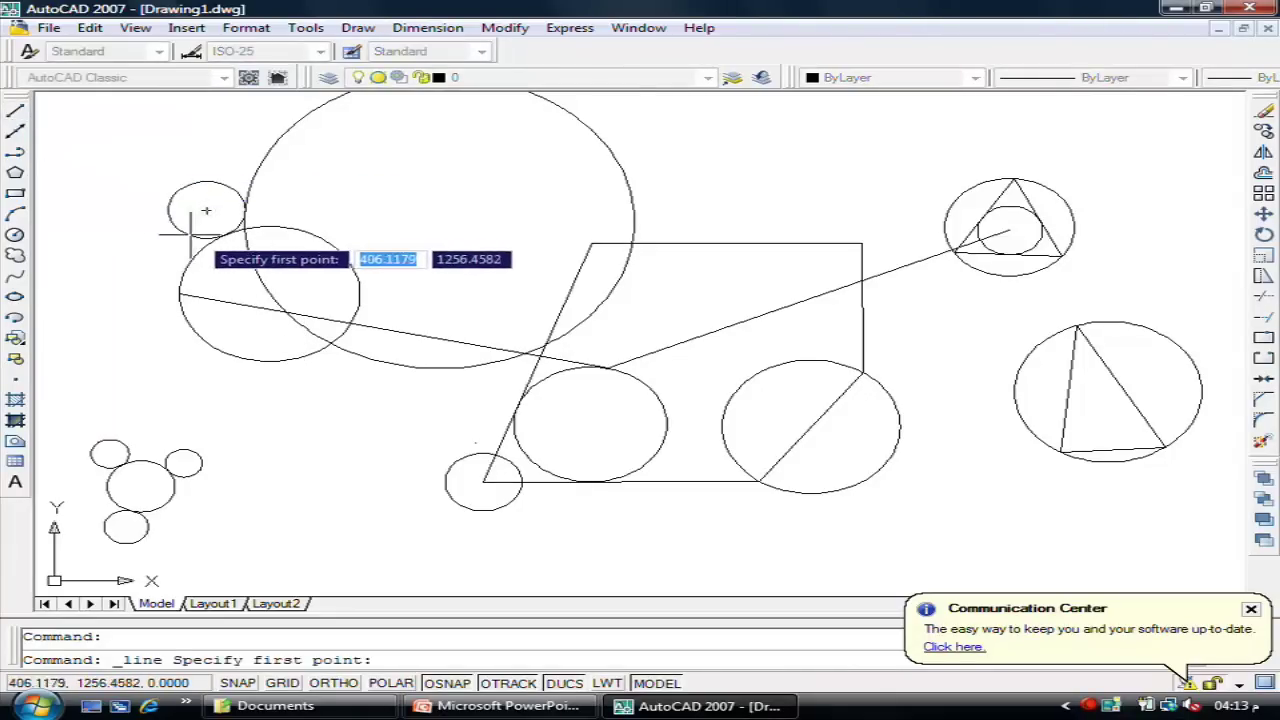
left_click(244, 228)
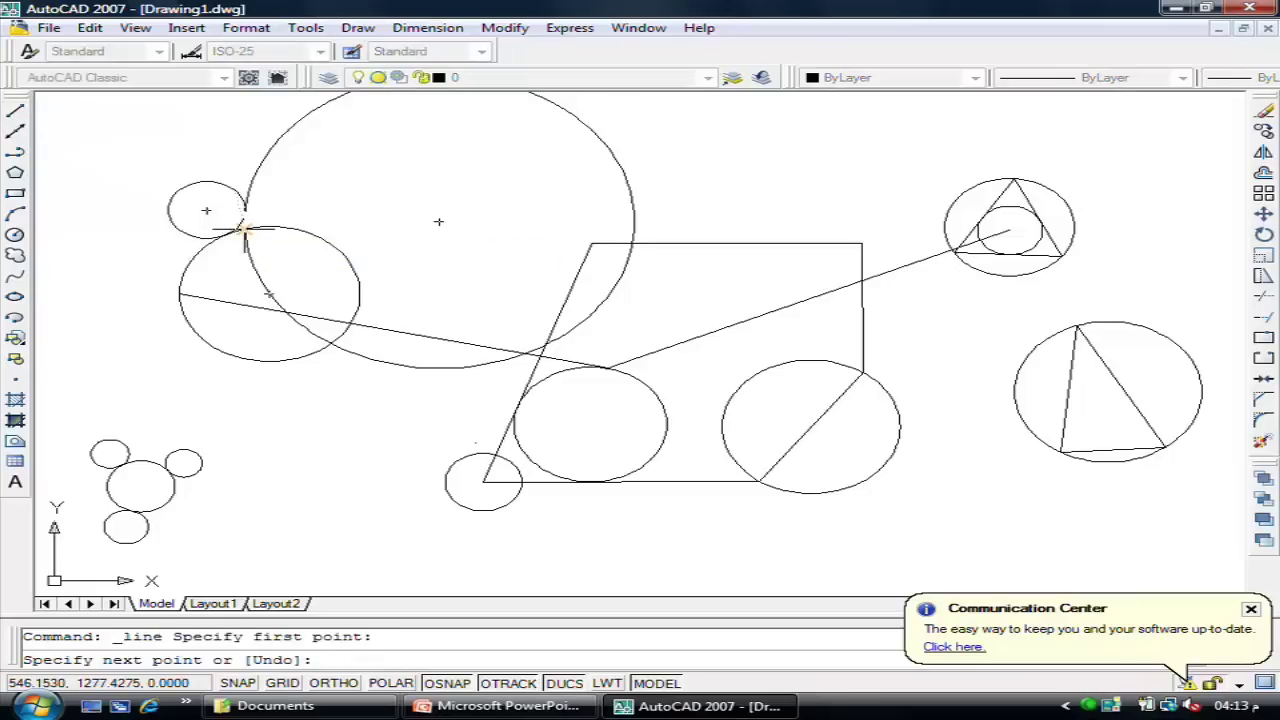
left_click(329, 344)
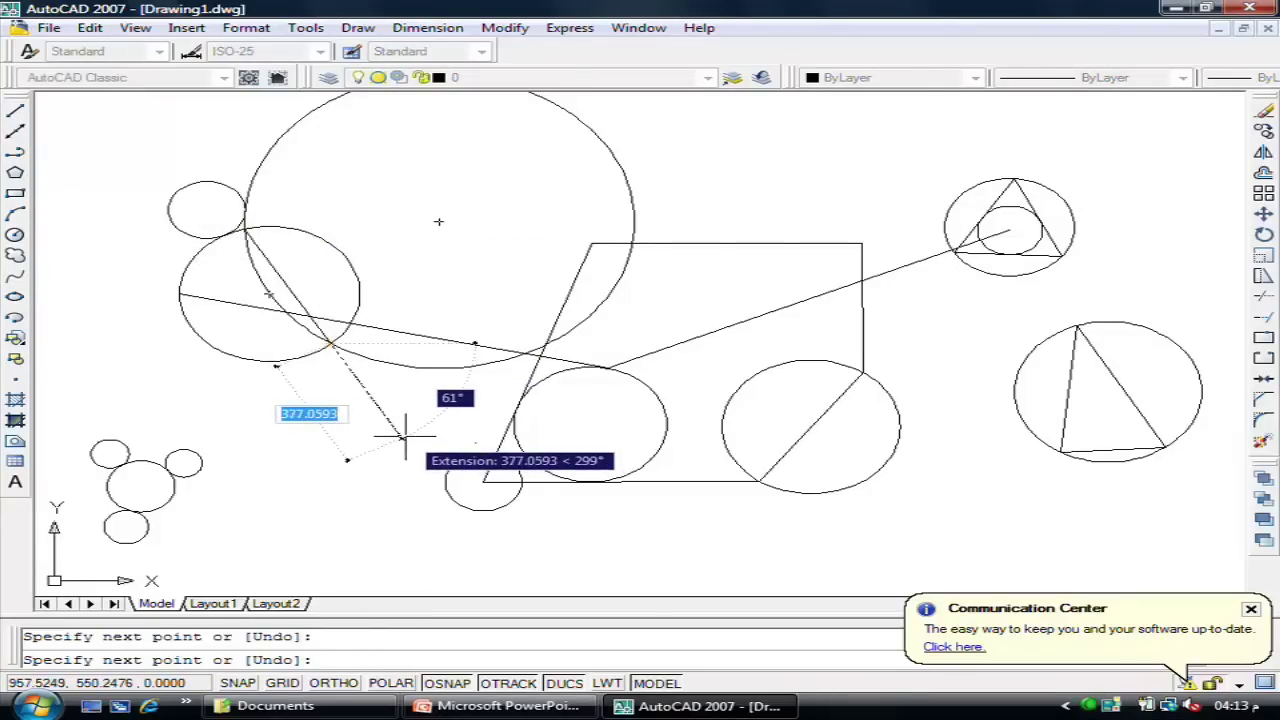
key("Return")
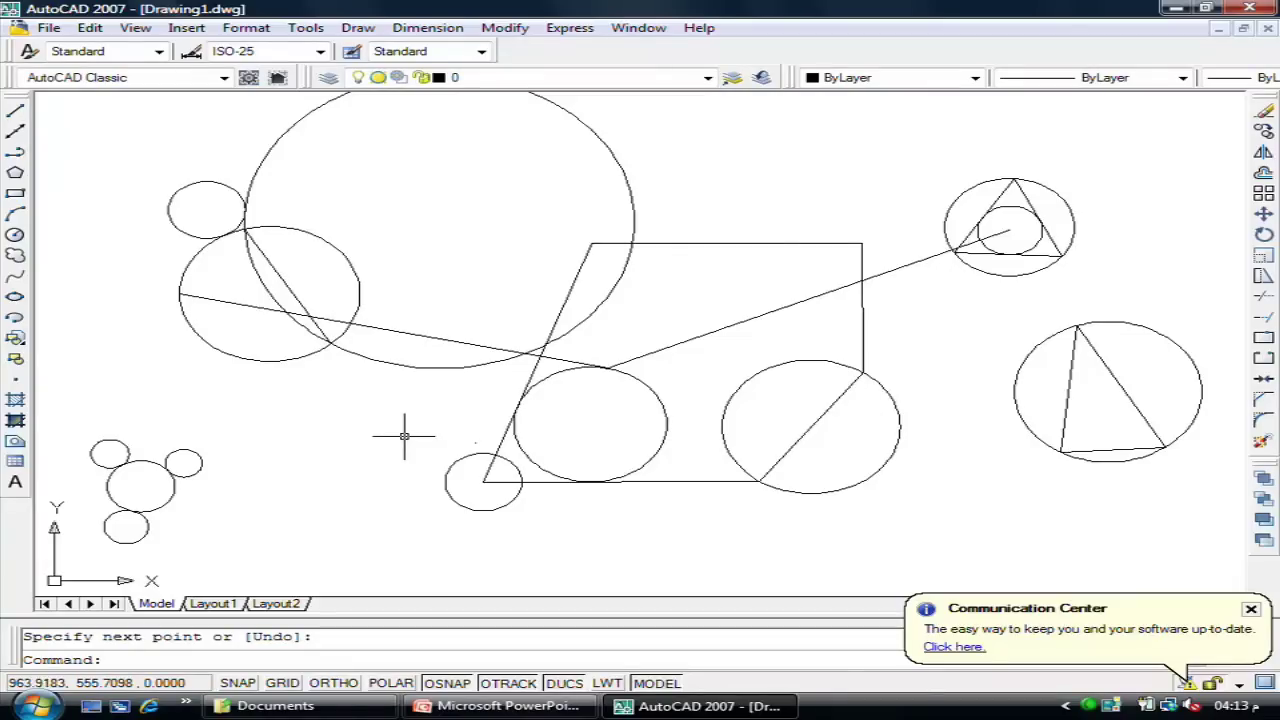
right_click(118, 159, "shift")
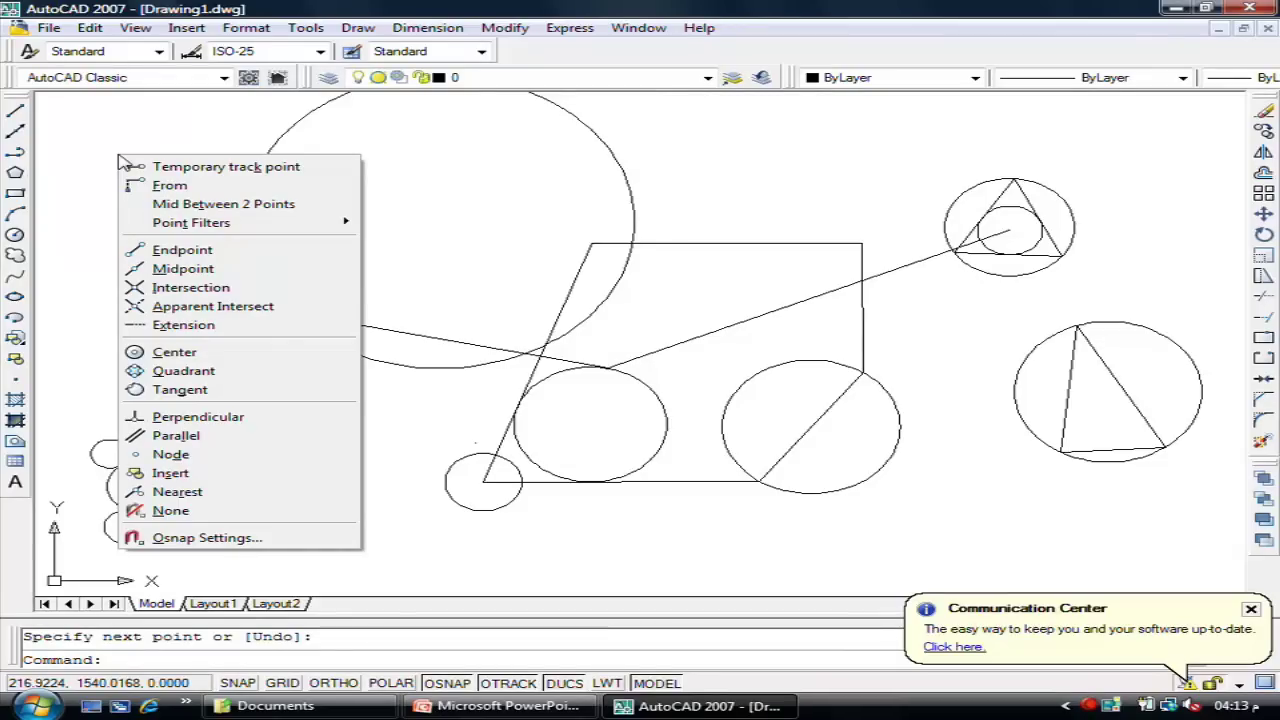
Step: Pan the drawing slightly left and down and bring up the Draw > Arc methods
key("Escape")
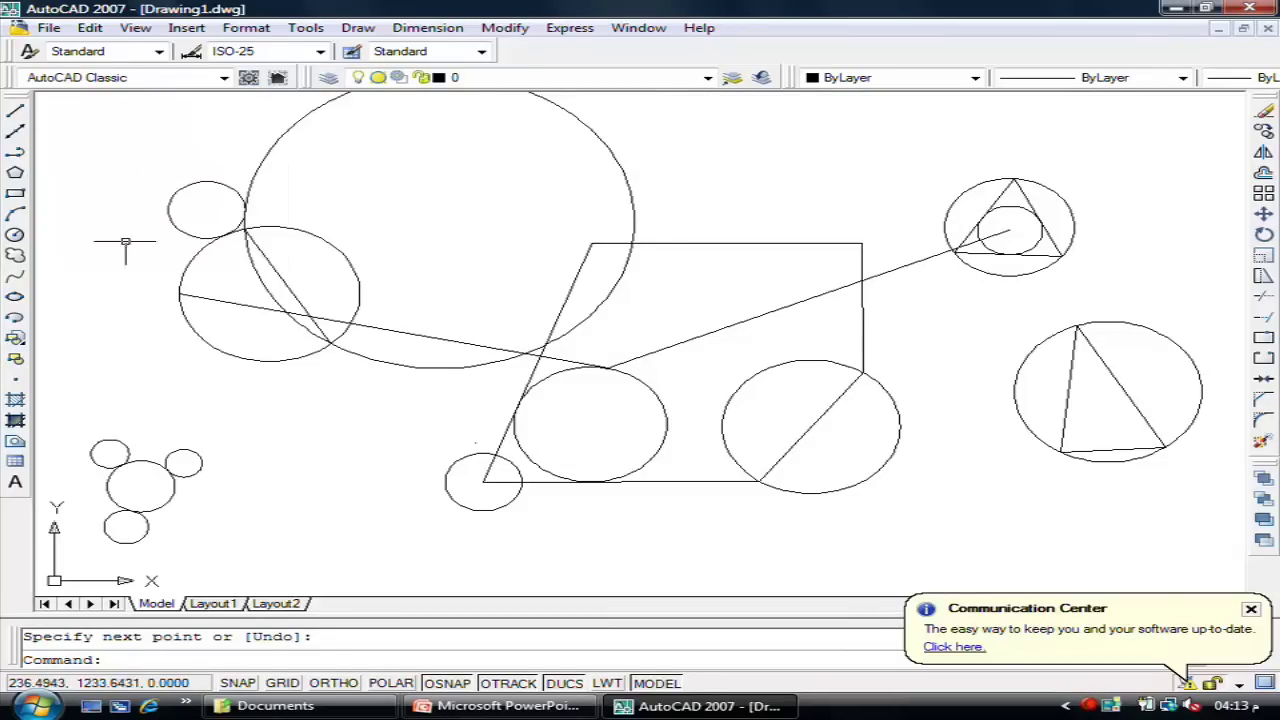
middle_click_drag(709, 309, 643, 349)
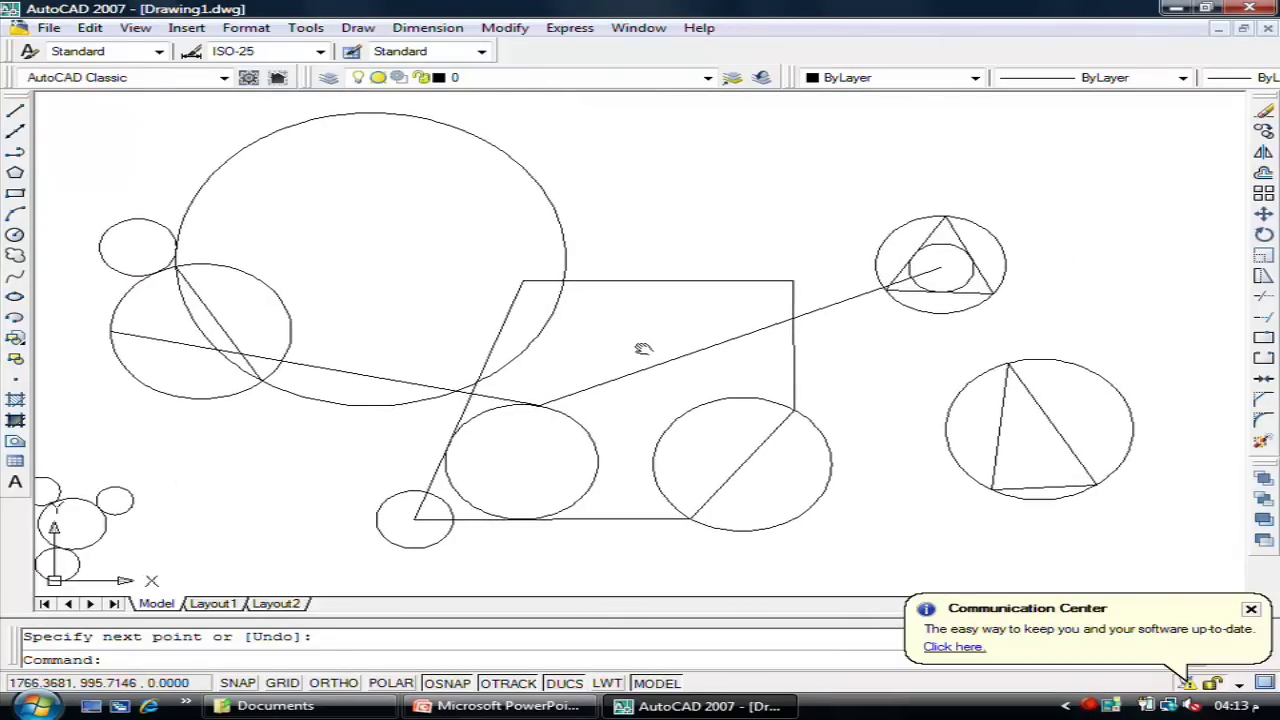
left_click(358, 27)
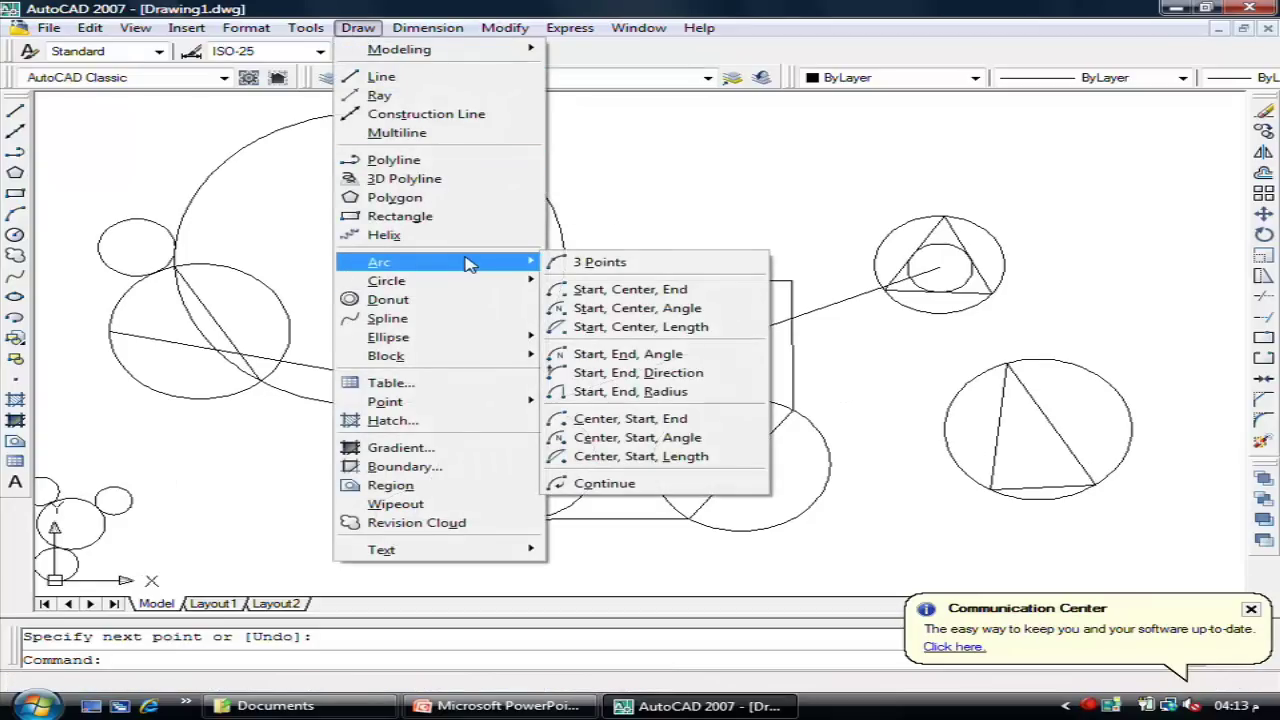
mouse_move(380, 262)
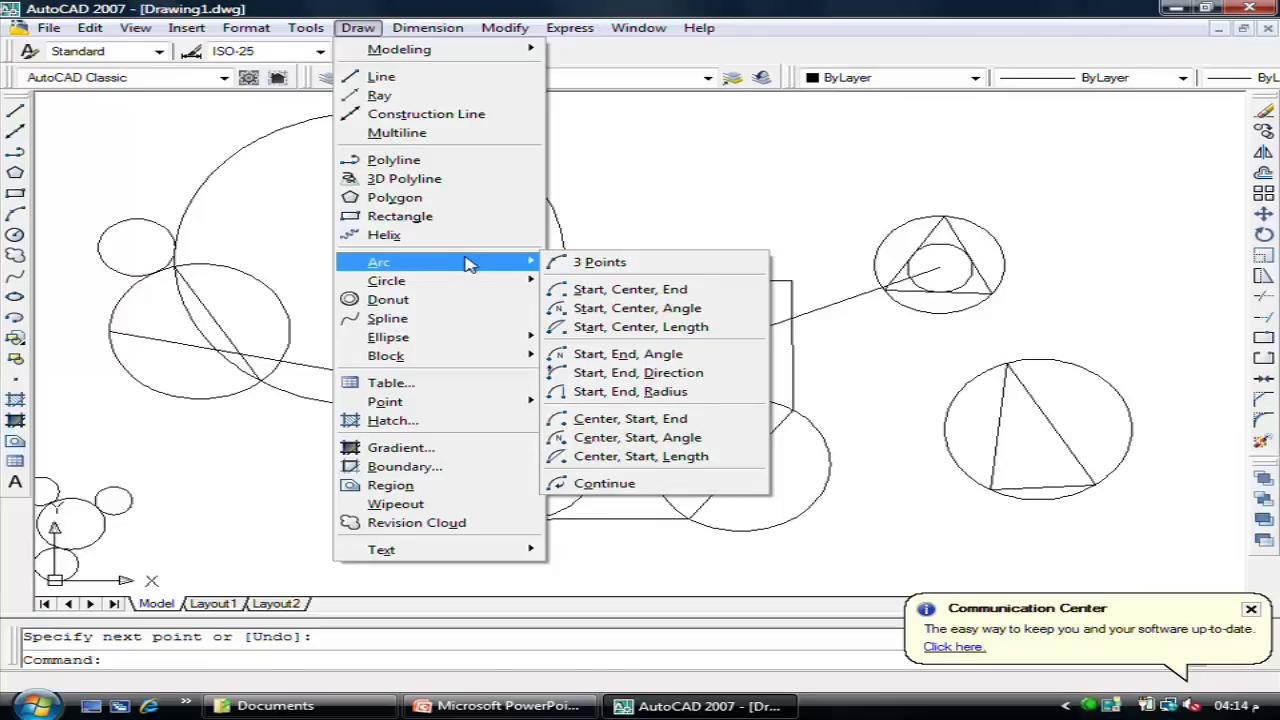
Step: Erase the circles around and inside the upper triangle and around the lower triangle
left_click(598, 262)
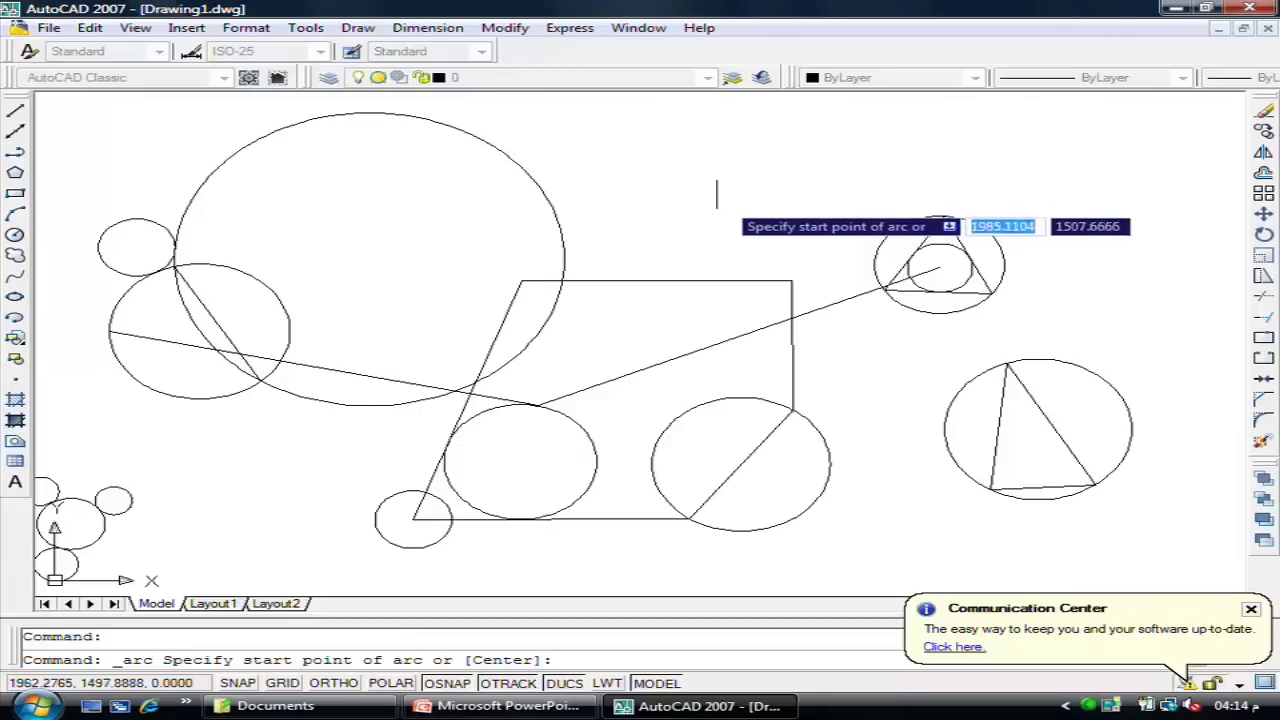
key("Escape")
type("e")
key("Return")
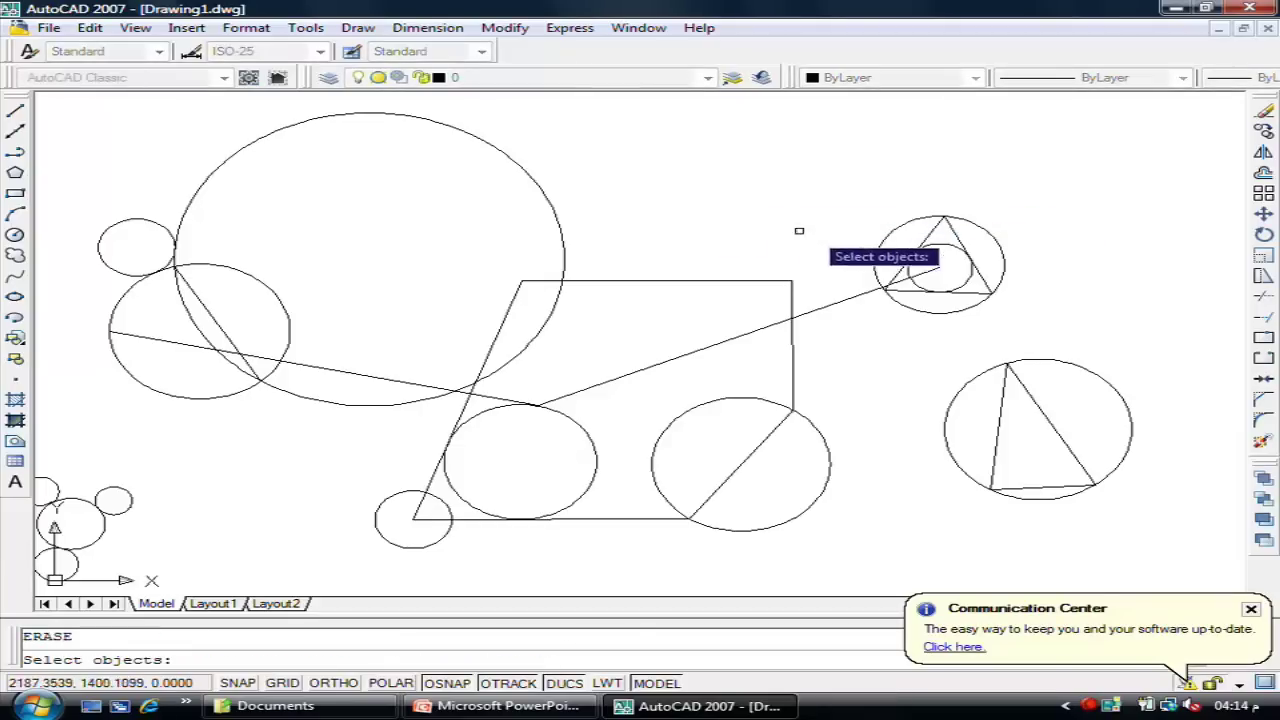
left_click(955, 218)
key("Return")
key("Return")
left_click(912, 262)
key("Return")
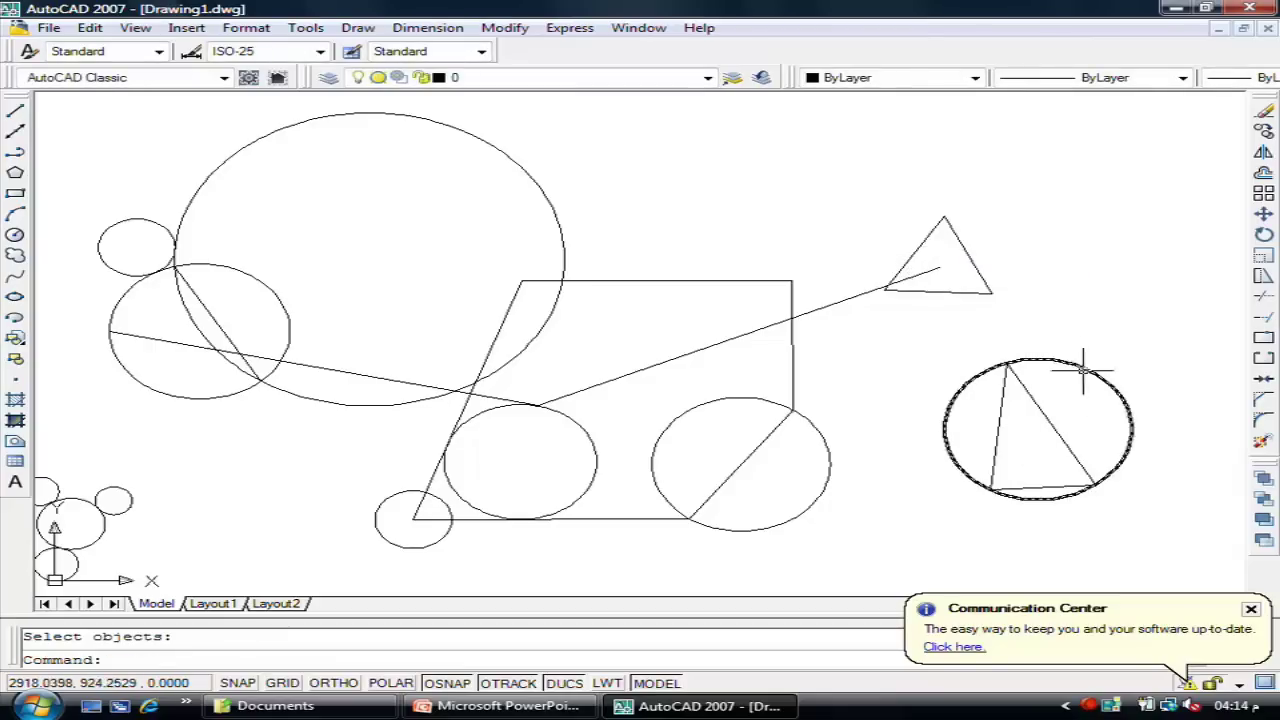
key("Return")
left_click(1076, 365)
key("Return")
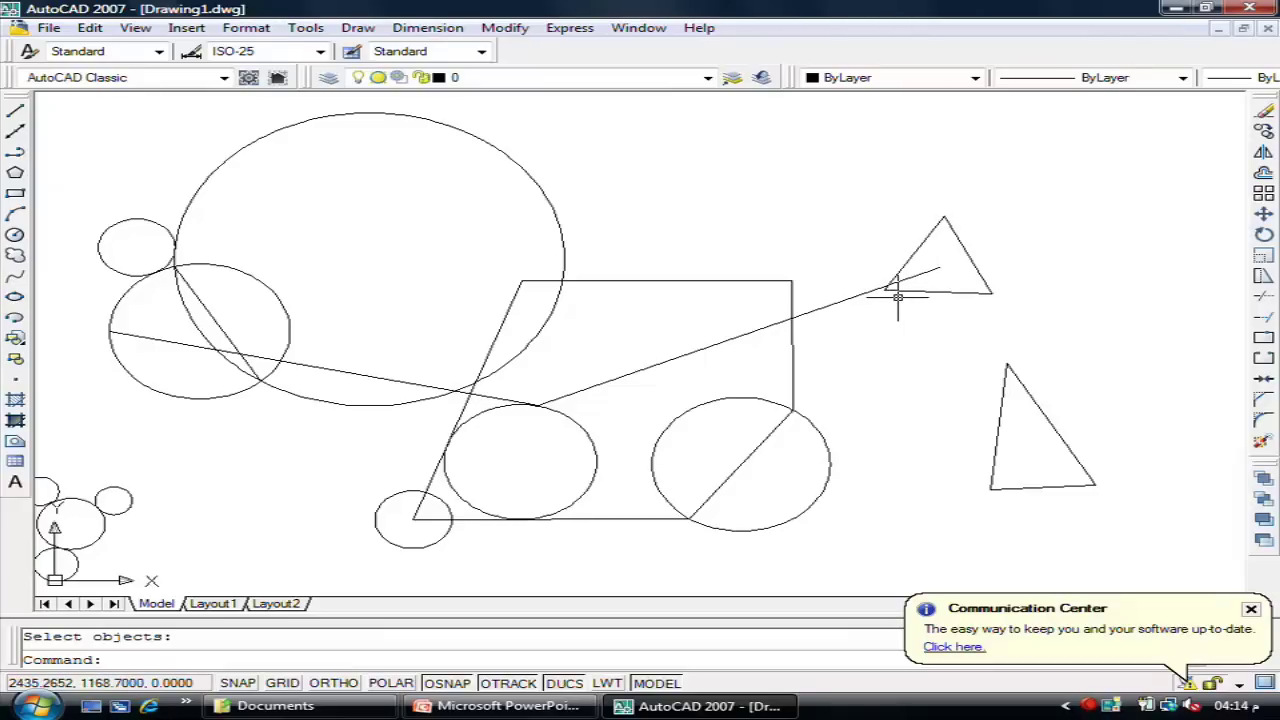
Step: Try a 3-point arc on the upper triangle's corners, then undo it
left_click(358, 28)
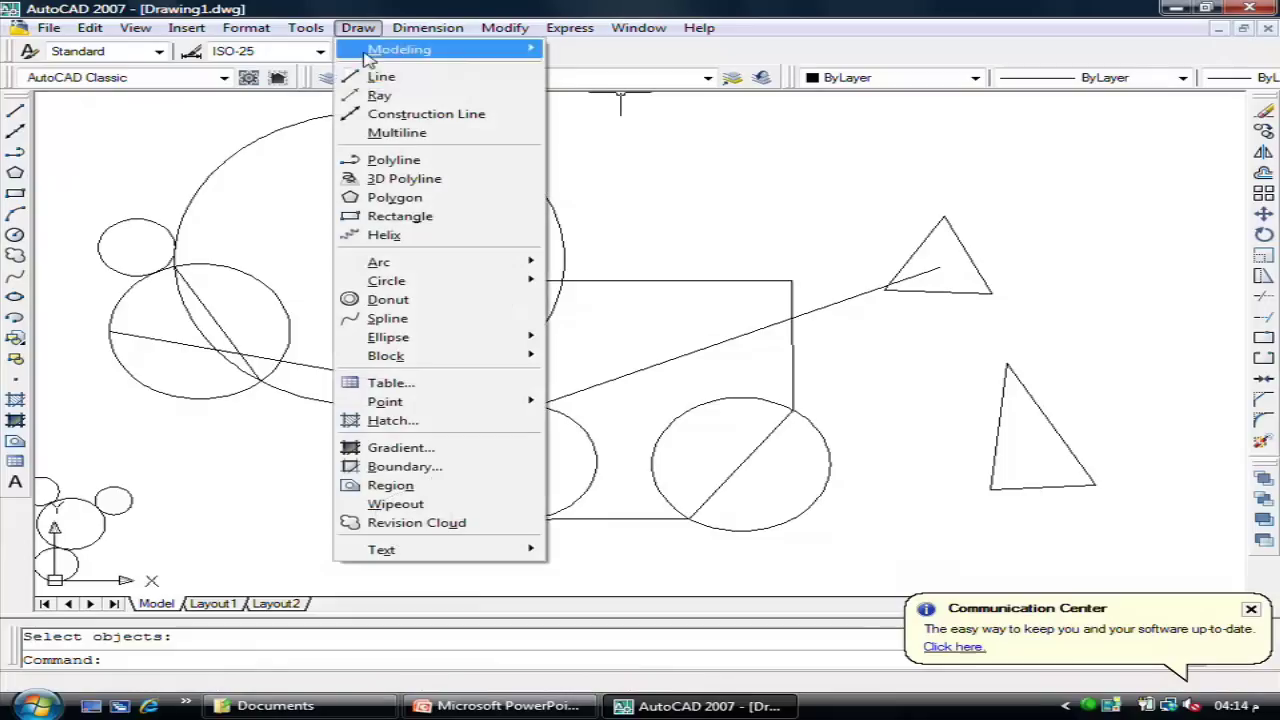
left_click(583, 261)
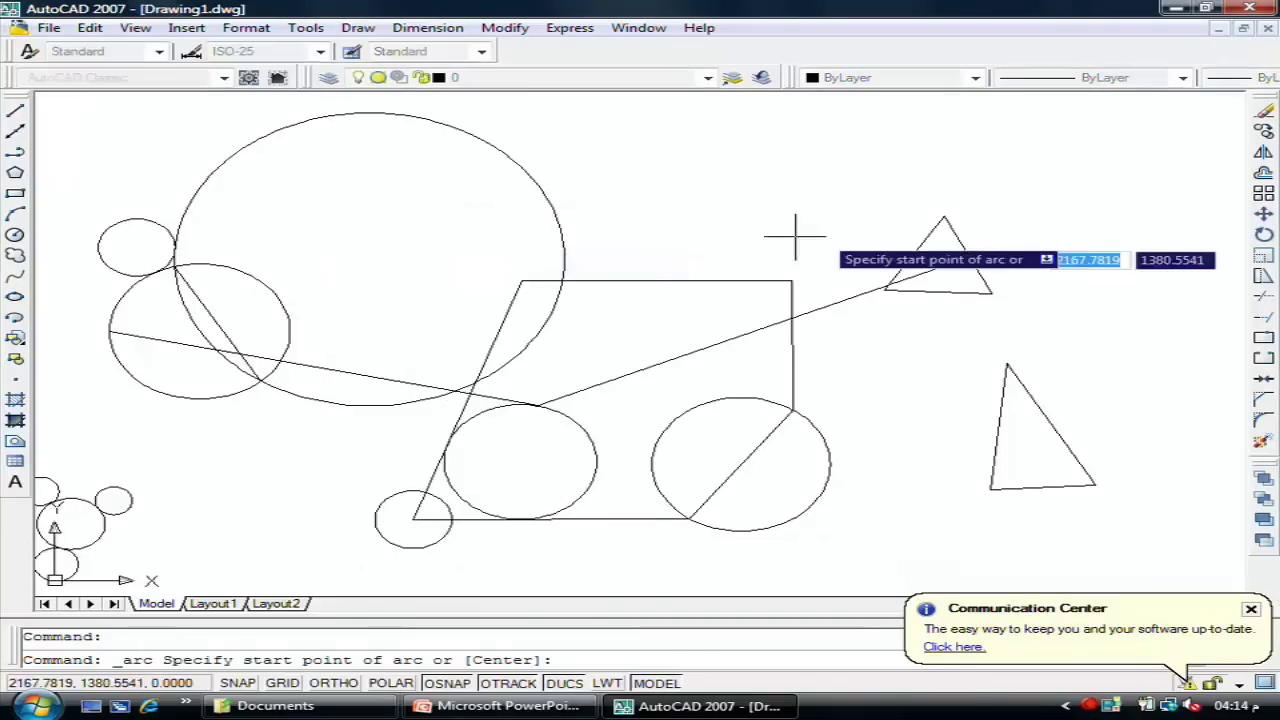
left_click(887, 287)
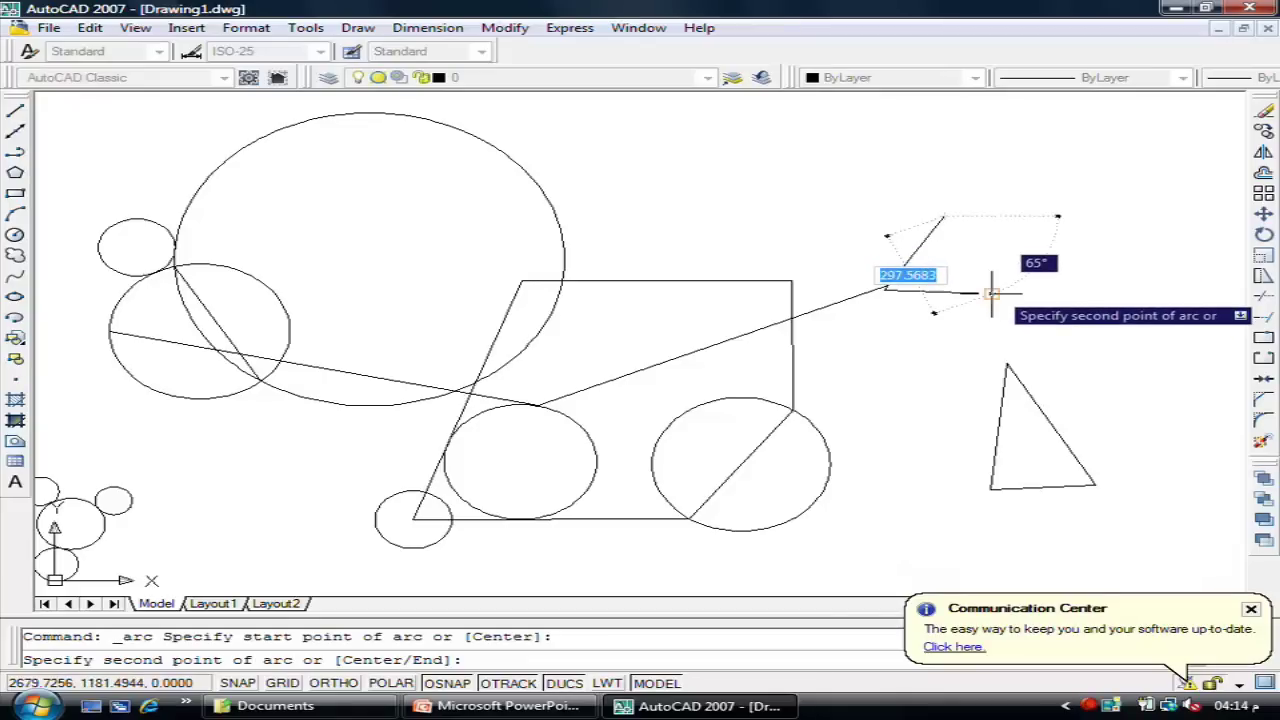
left_click(943, 216)
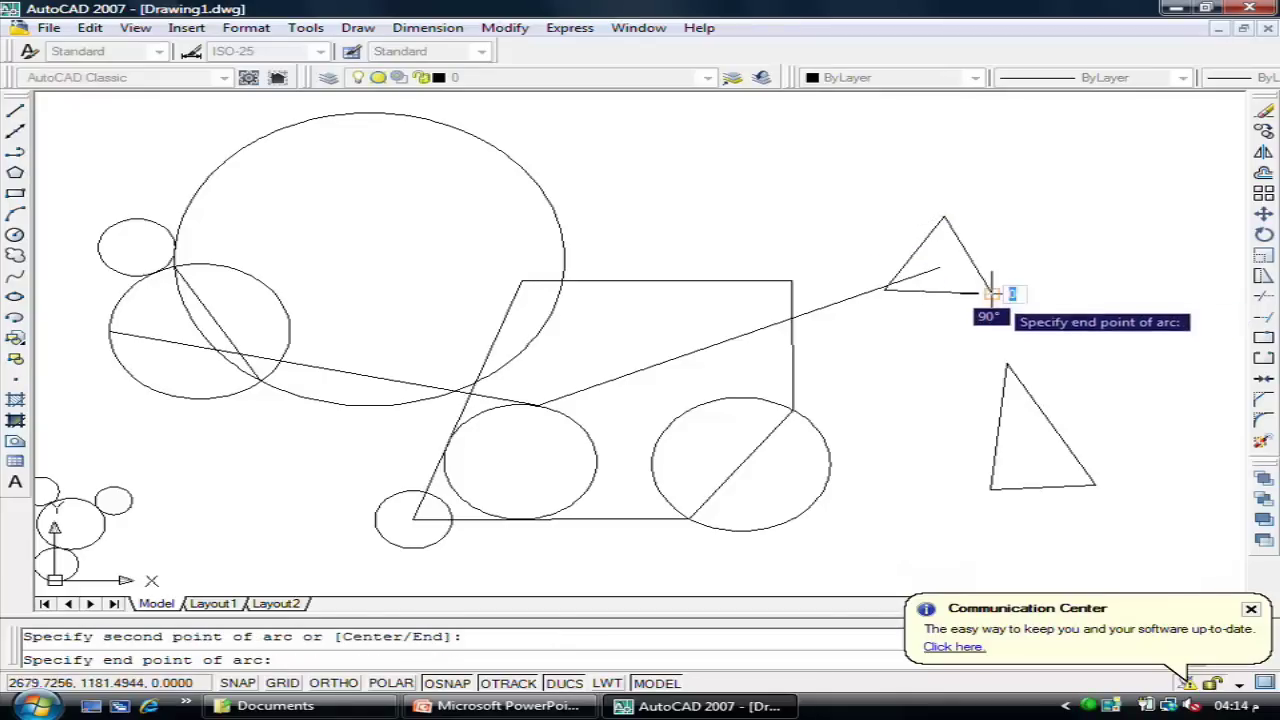
left_click(885, 291)
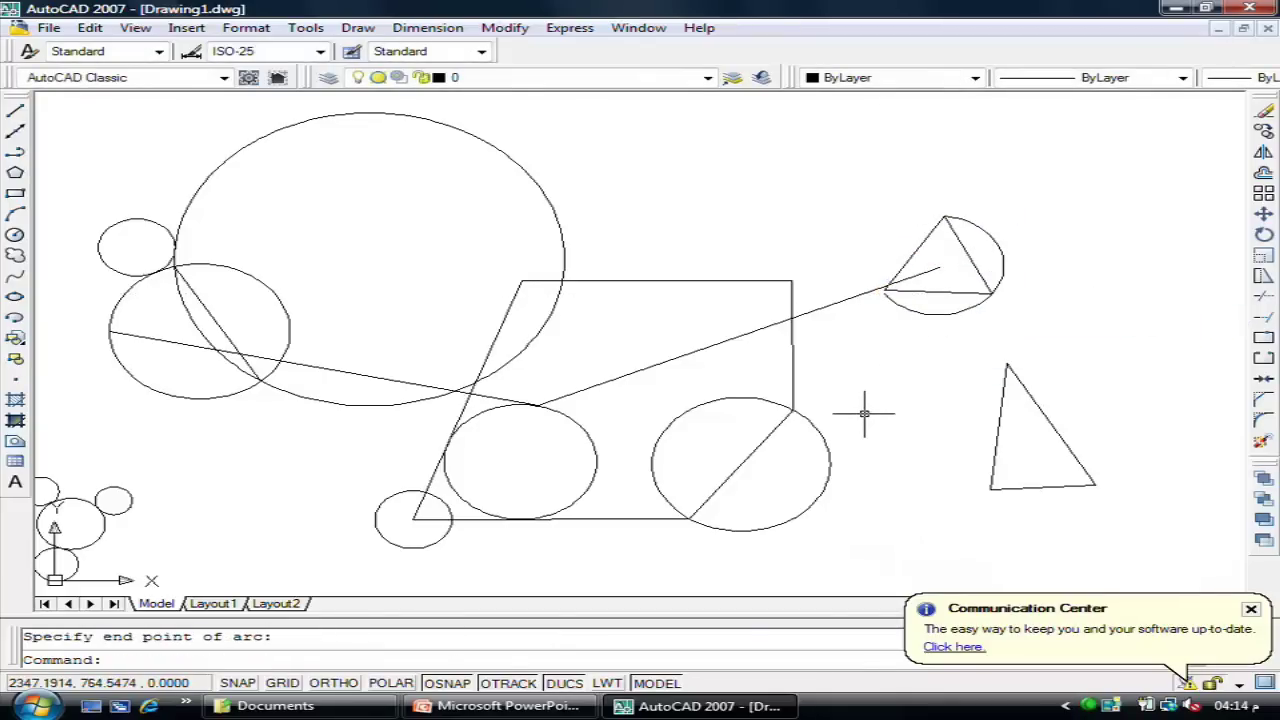
scroll(885, 292, "up", 2)
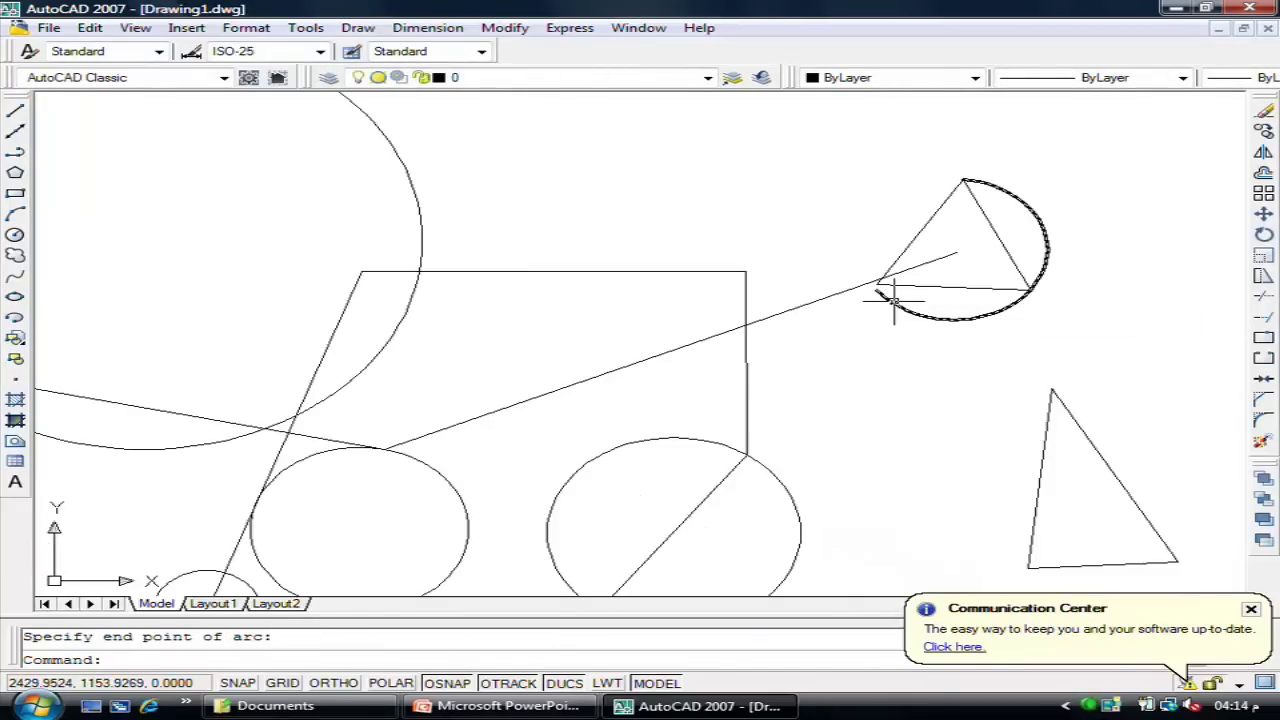
scroll(893, 298, "up", 3)
scroll(893, 300, "down", 4)
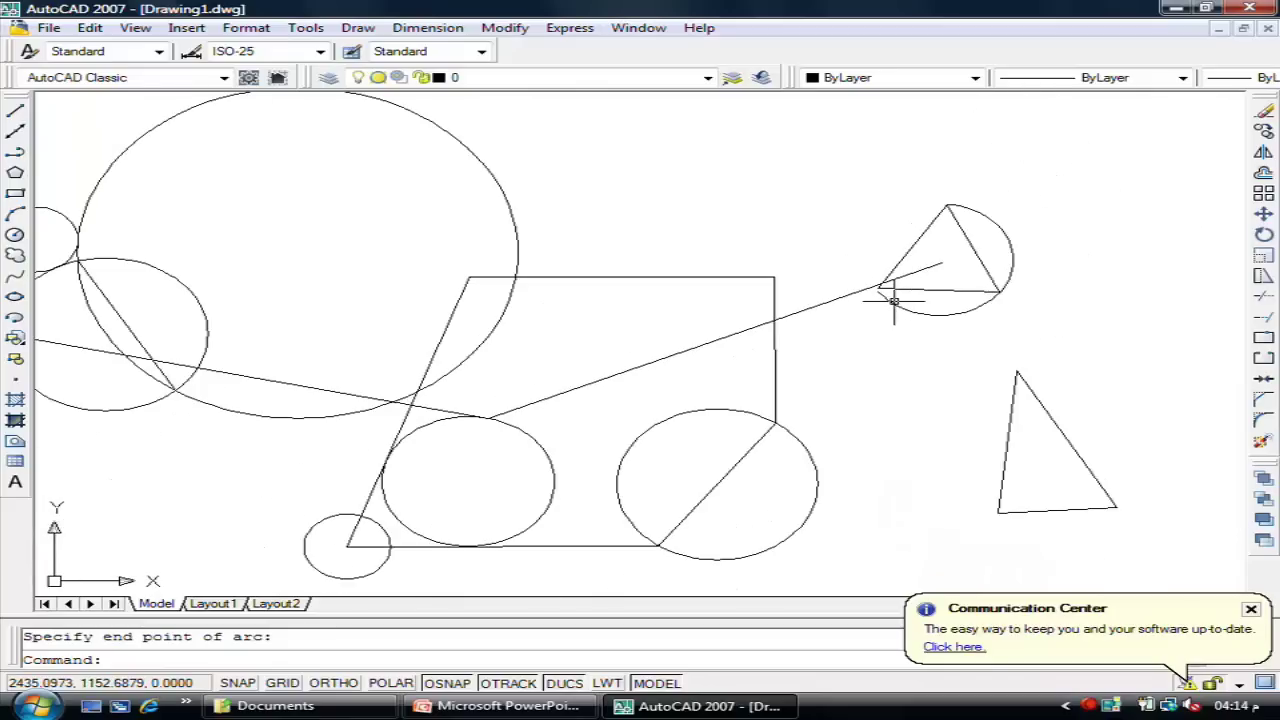
scroll(893, 300, "down", 1)
key("ctrl+z")
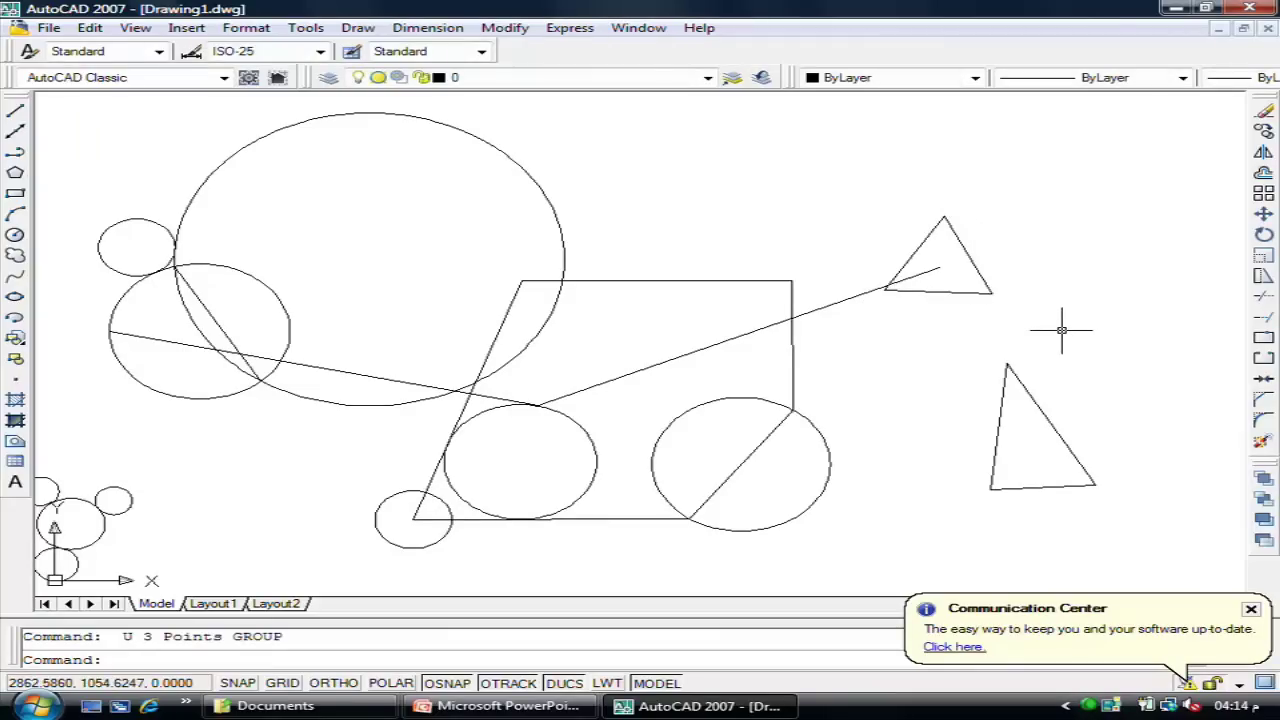
Step: Redraw the 3-point arc from the apex through the lower-right corner to the left corner
scroll(1110, 490, "up", 1)
scroll(934, 266, "up", 2)
middle_click_drag(934, 266, 763, 343)
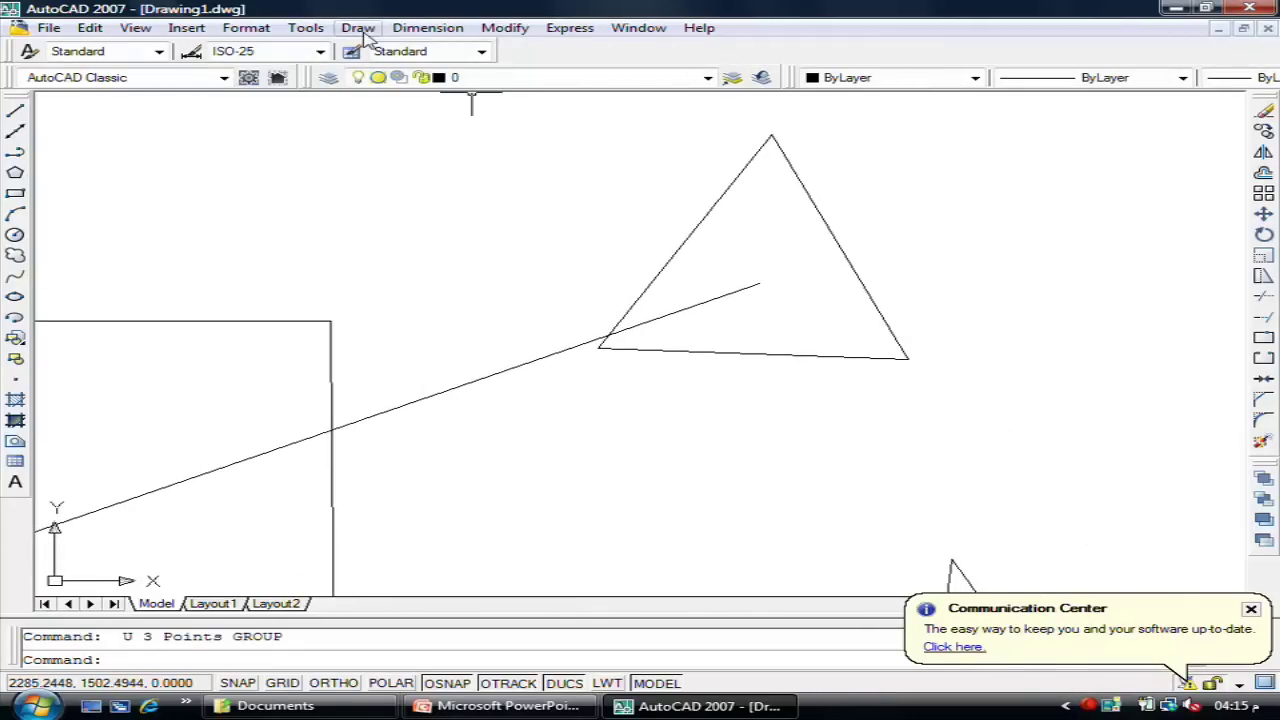
left_click(358, 27)
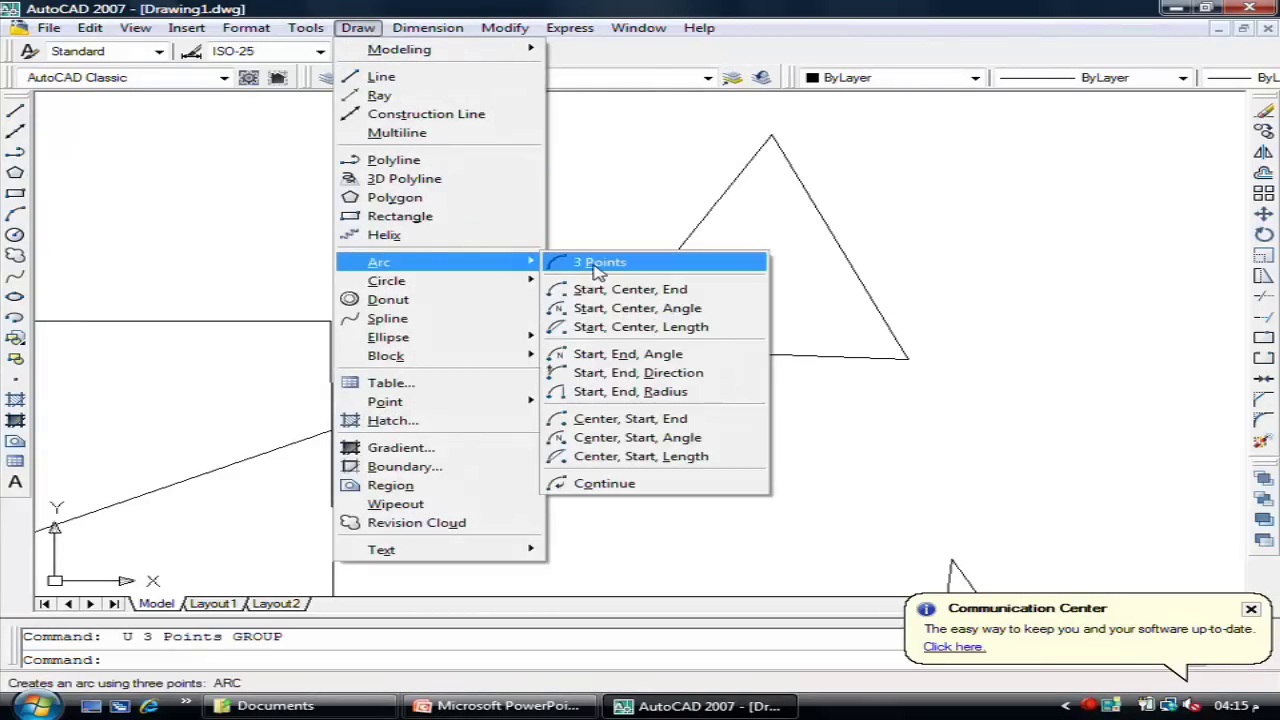
mouse_move(379, 262)
left_click(588, 263)
left_click(771, 133)
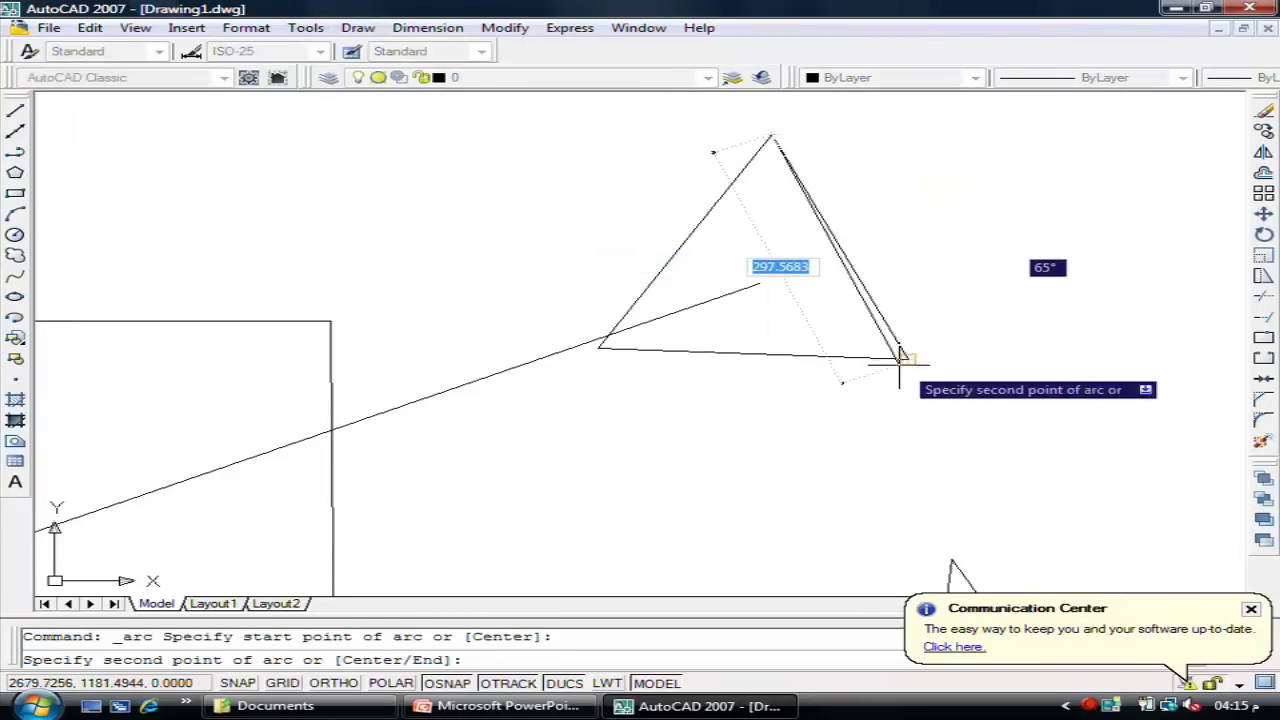
left_click(907, 358)
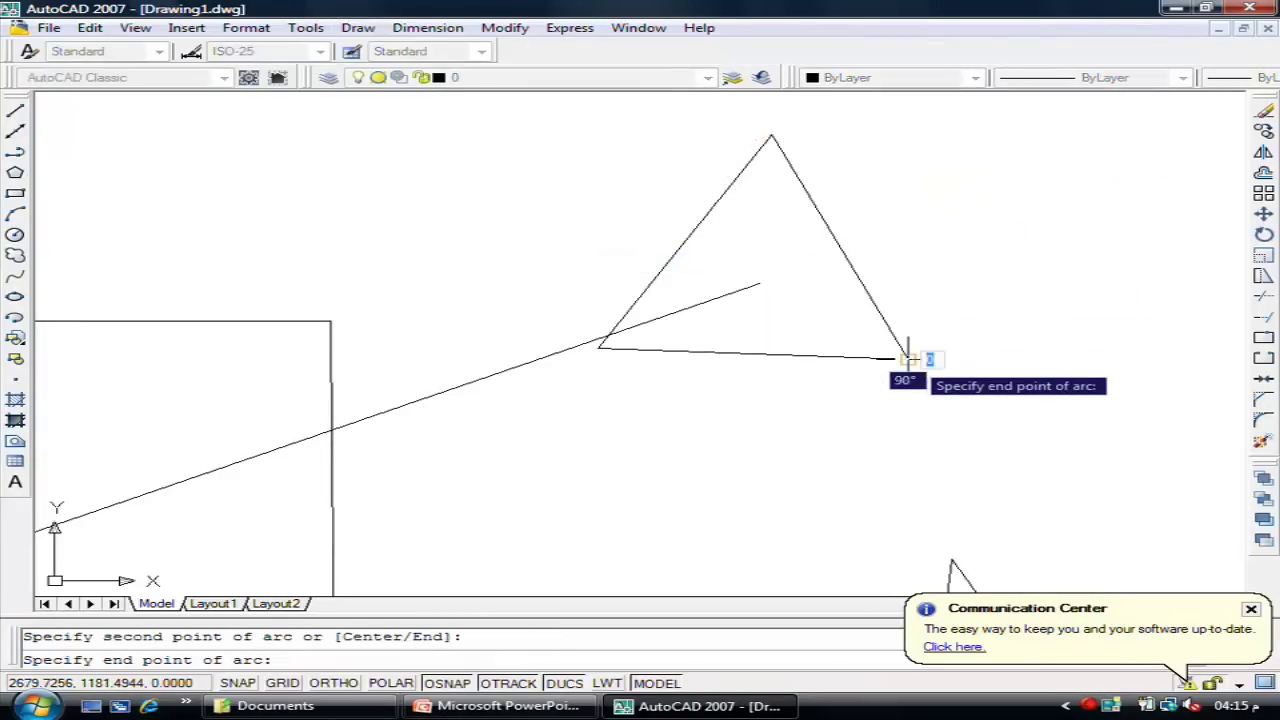
left_click(599, 347)
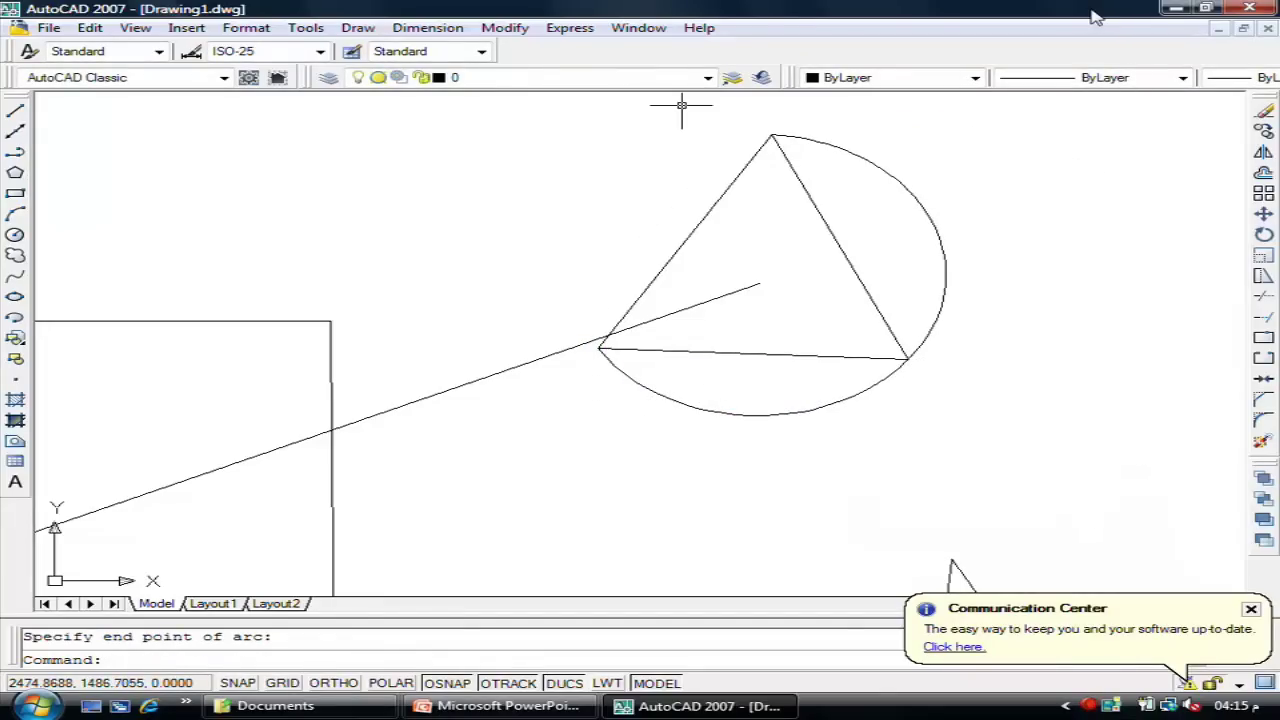
scroll(1005, 165, "down", 2)
scroll(890, 330, "down", 2)
scroll(870, 323, "down", 3)
scroll(868, 323, "down", 1)
scroll(846, 320, "up", 4)
scroll(846, 323, "up", 5)
scroll(818, 195, "up", 2)
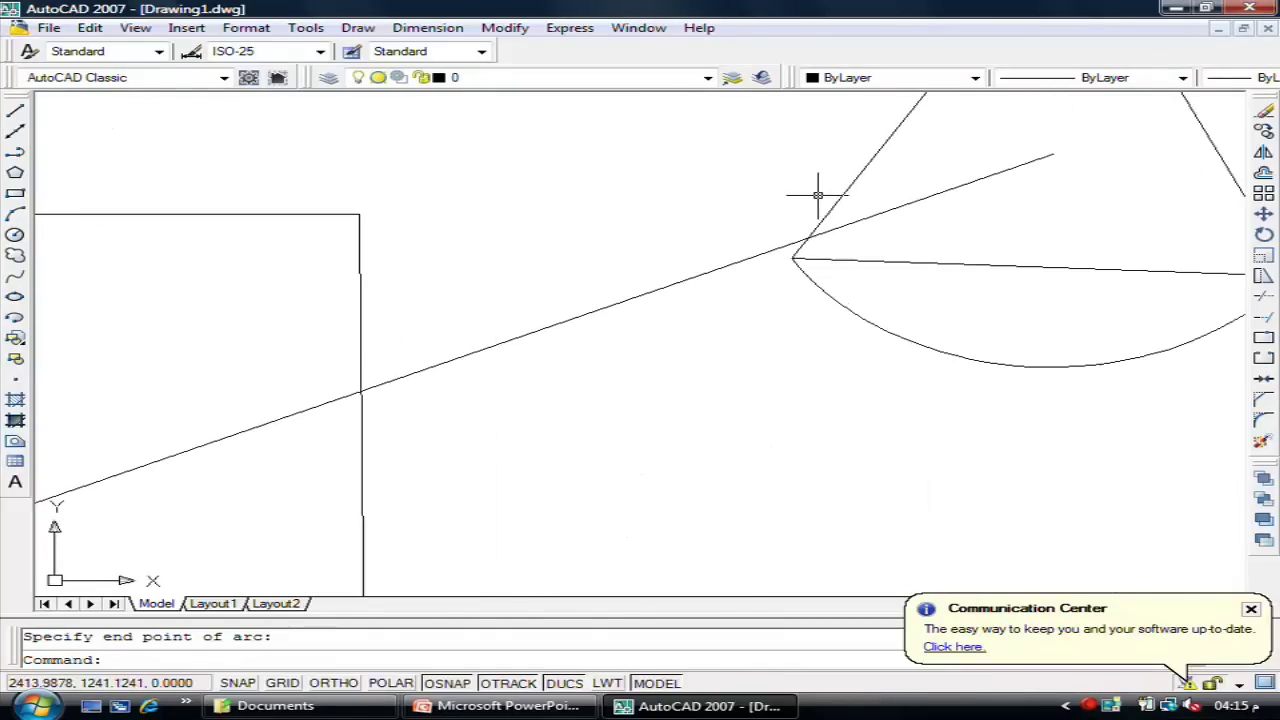
scroll(923, 194, "down", 2)
scroll(915, 195, "down", 2)
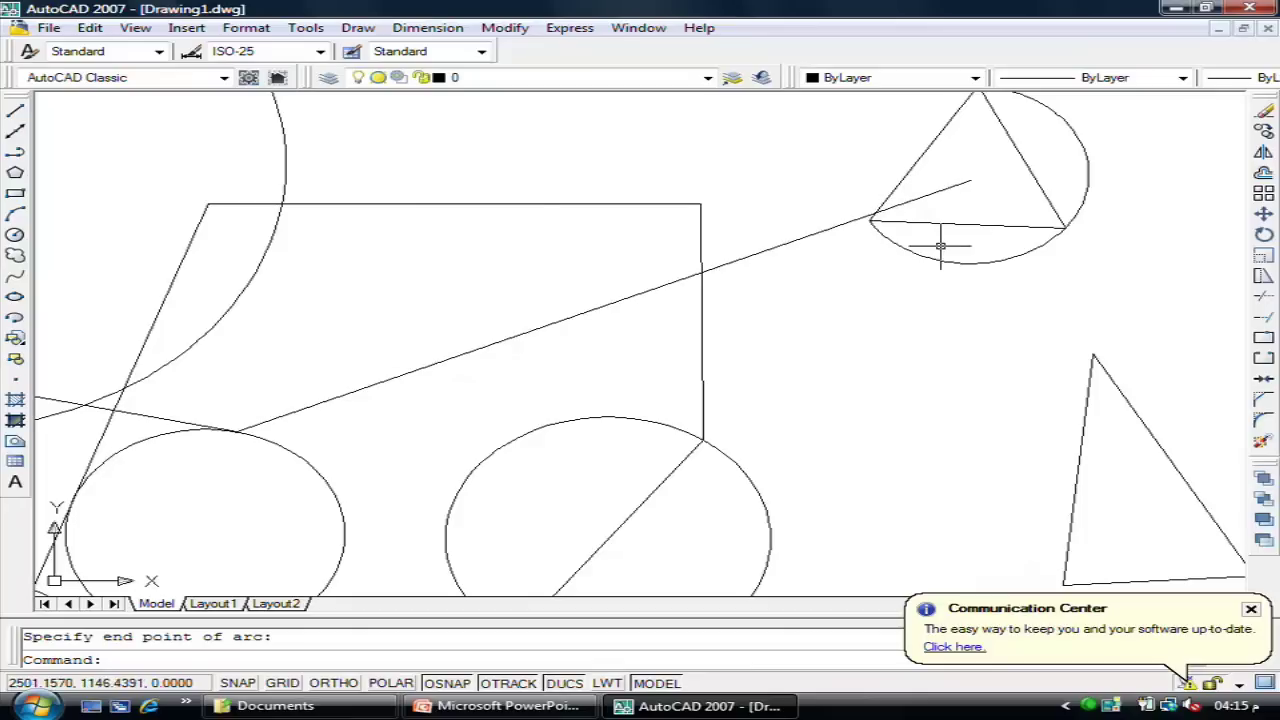
scroll(938, 240, "down", 2)
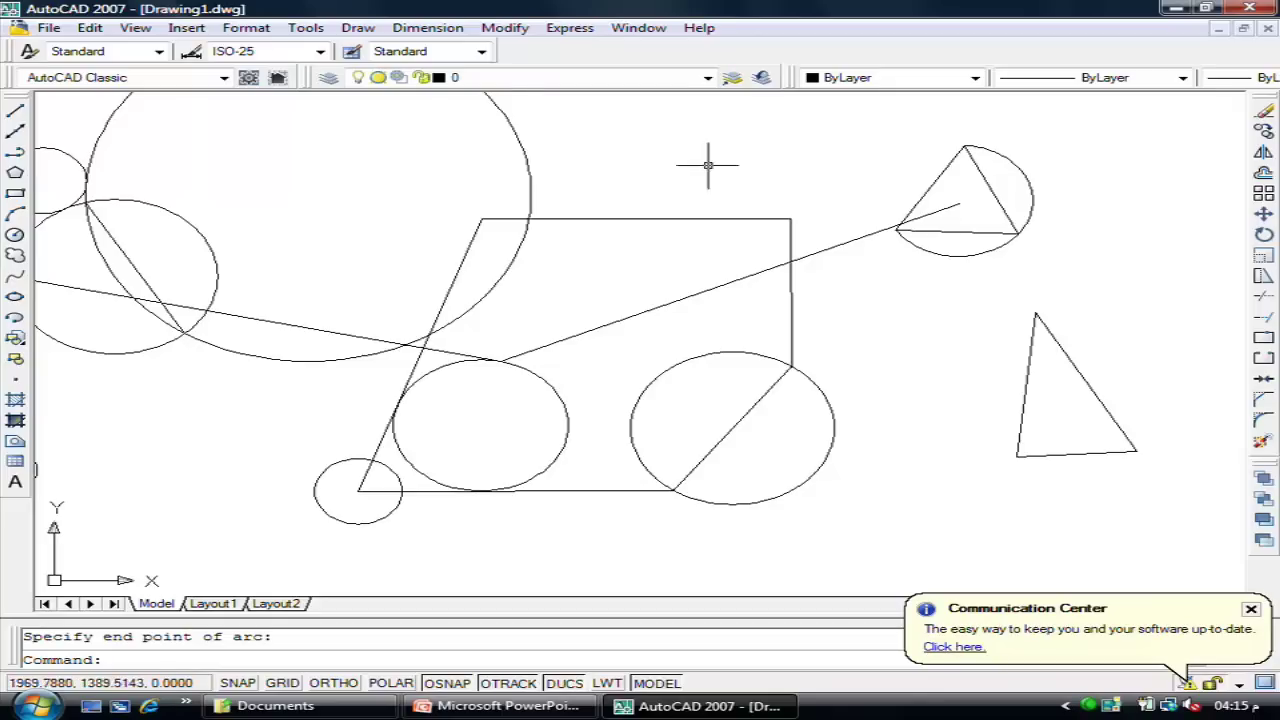
Step: Draw a Center, Start, Angle arc centred on the lower-right corner, starting at the top vertex, with a 40° included angle
left_click(358, 28)
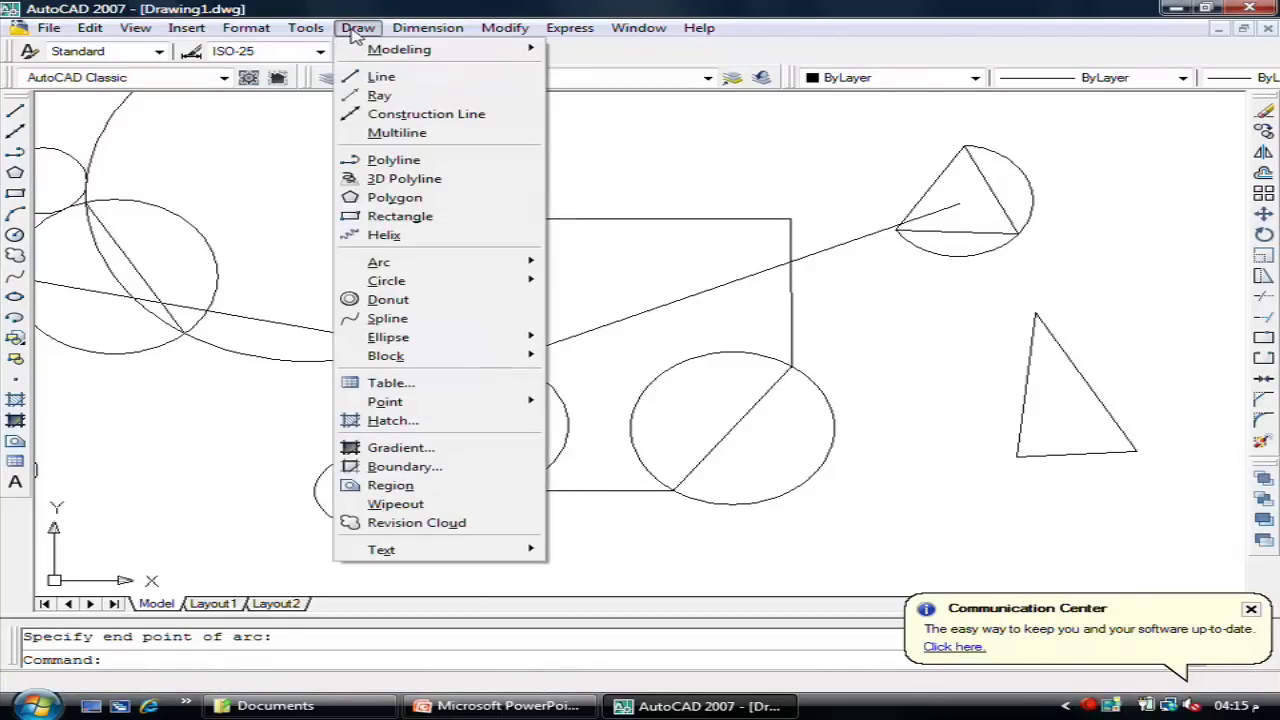
mouse_move(380, 262)
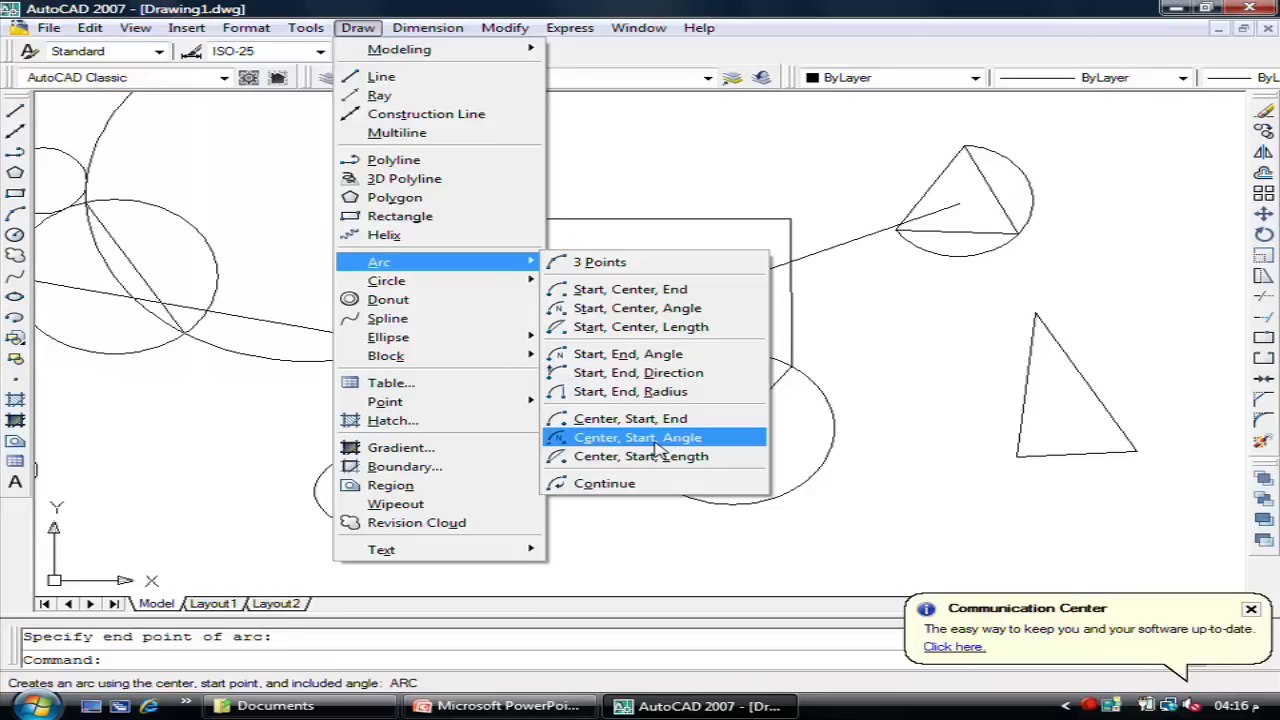
left_click(656, 438)
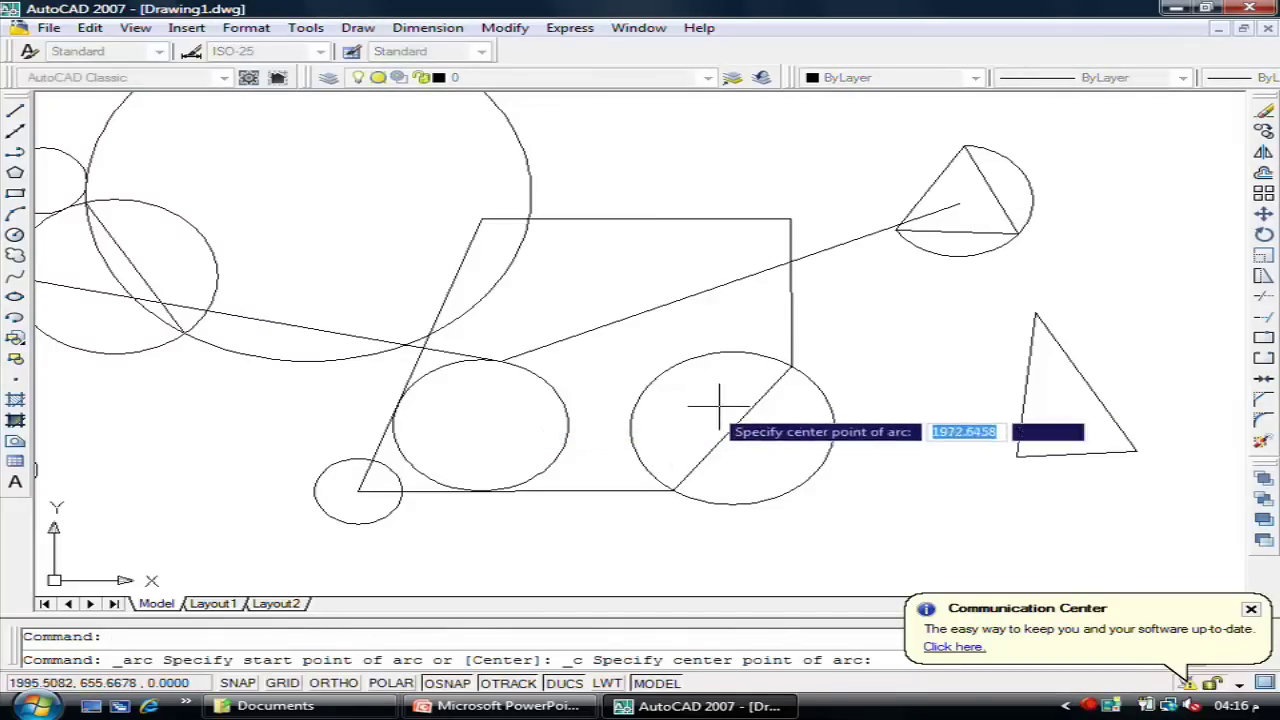
left_click(1137, 451)
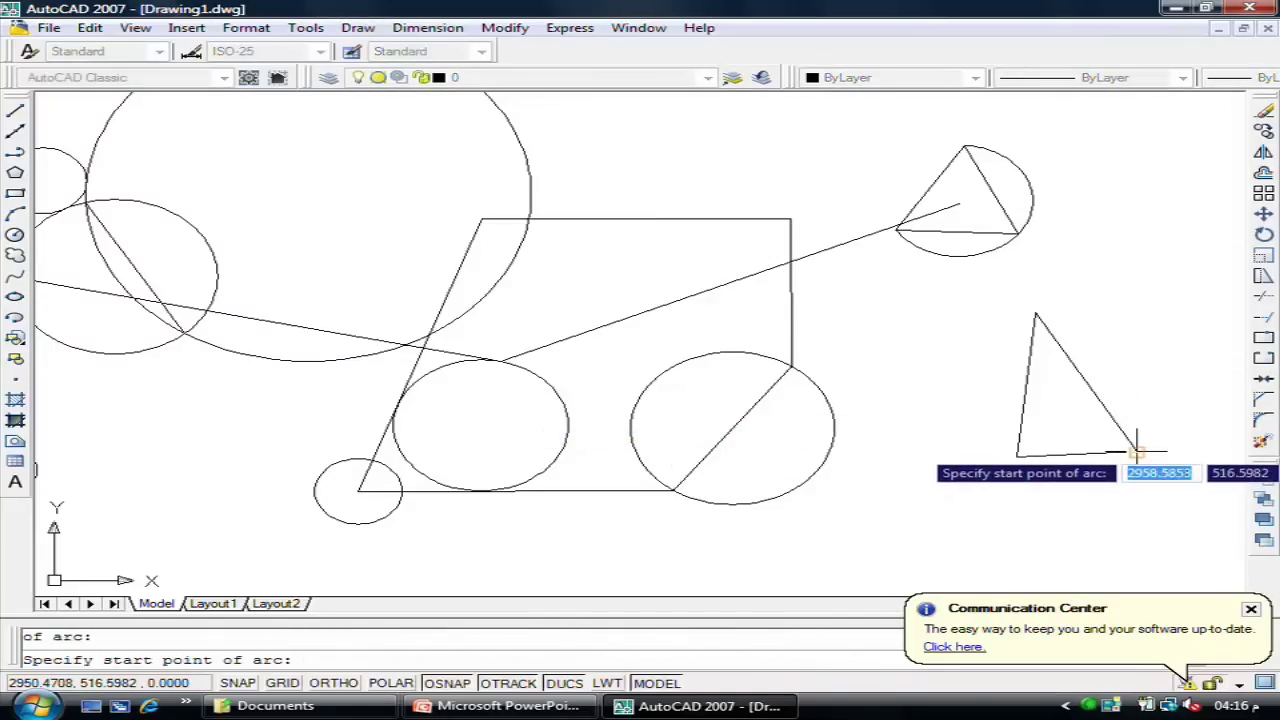
left_click(1036, 313)
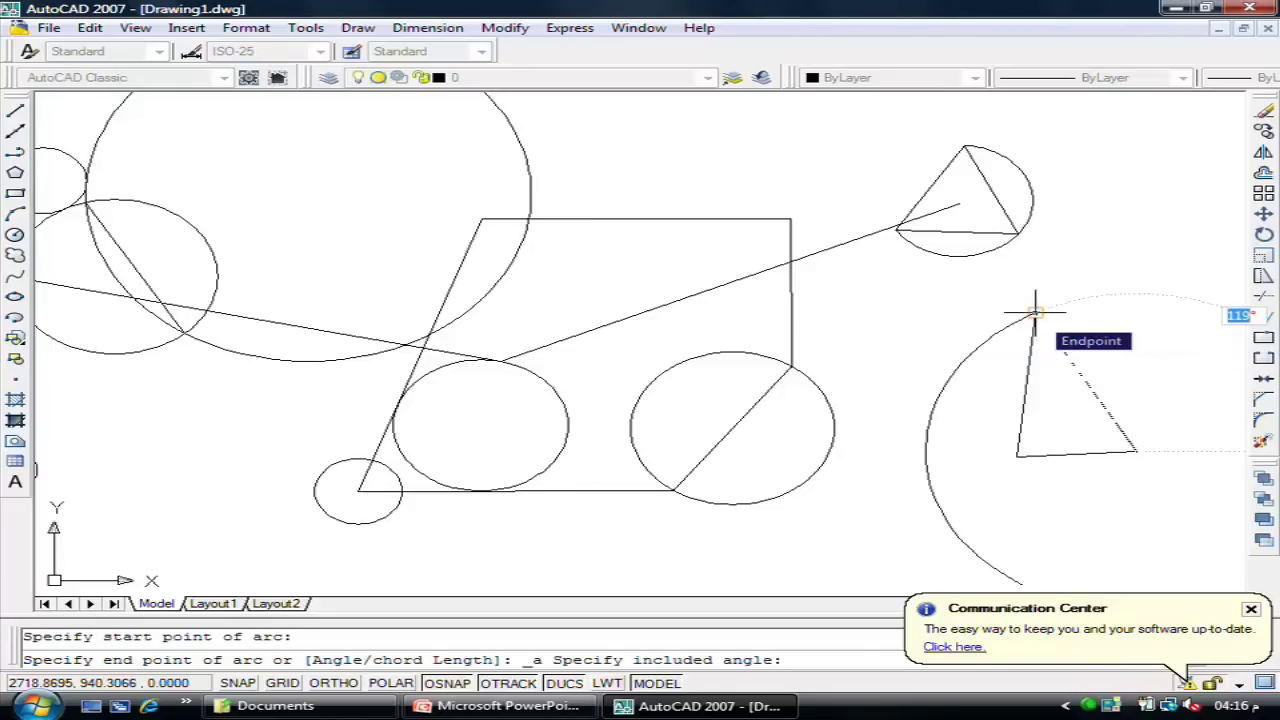
type("40")
key("Return")
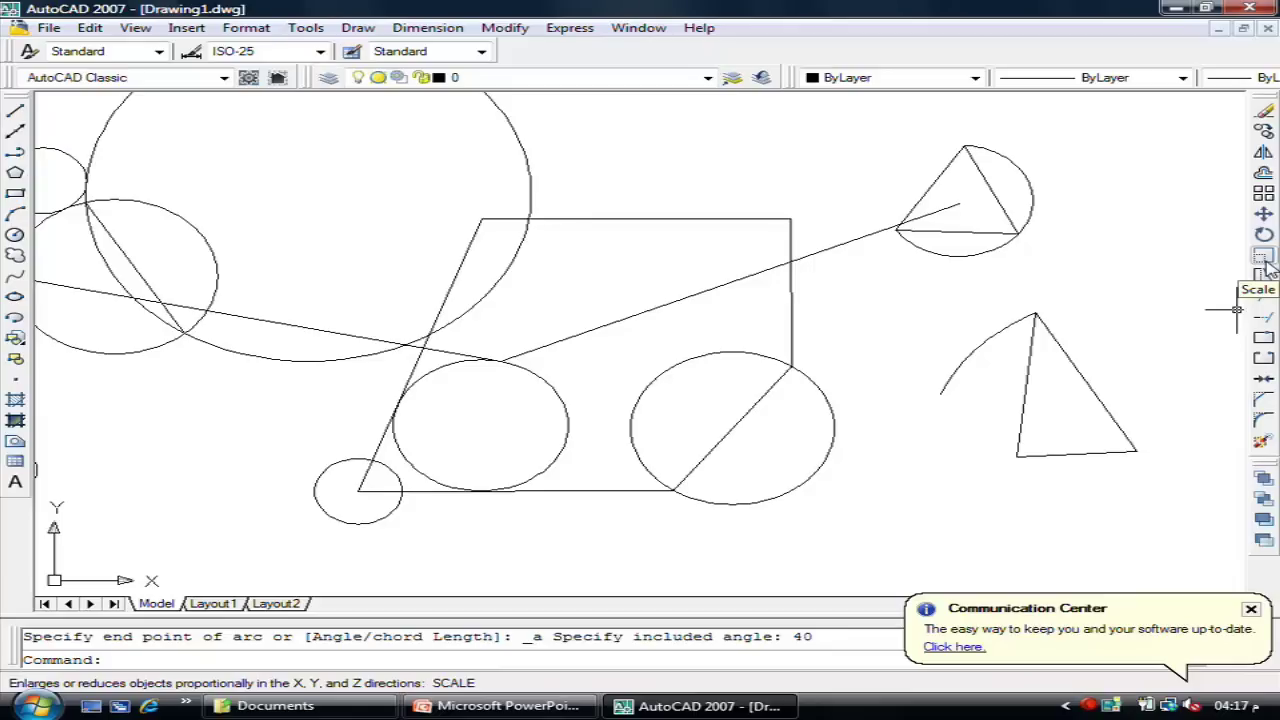
type("u")
Step: Undo the arc and redraw it from the top vertex around the lower-right corner with a -40° included angle
key("Return")
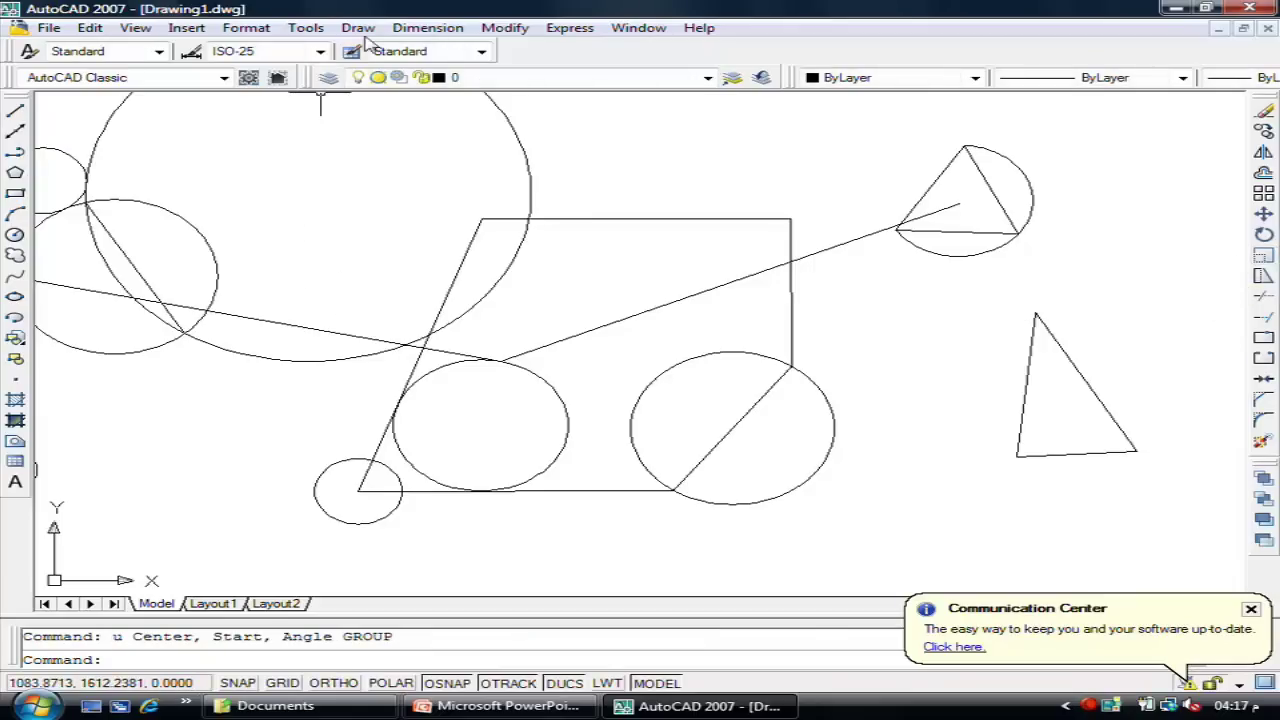
left_click(362, 35)
mouse_move(420, 262)
left_click(640, 439)
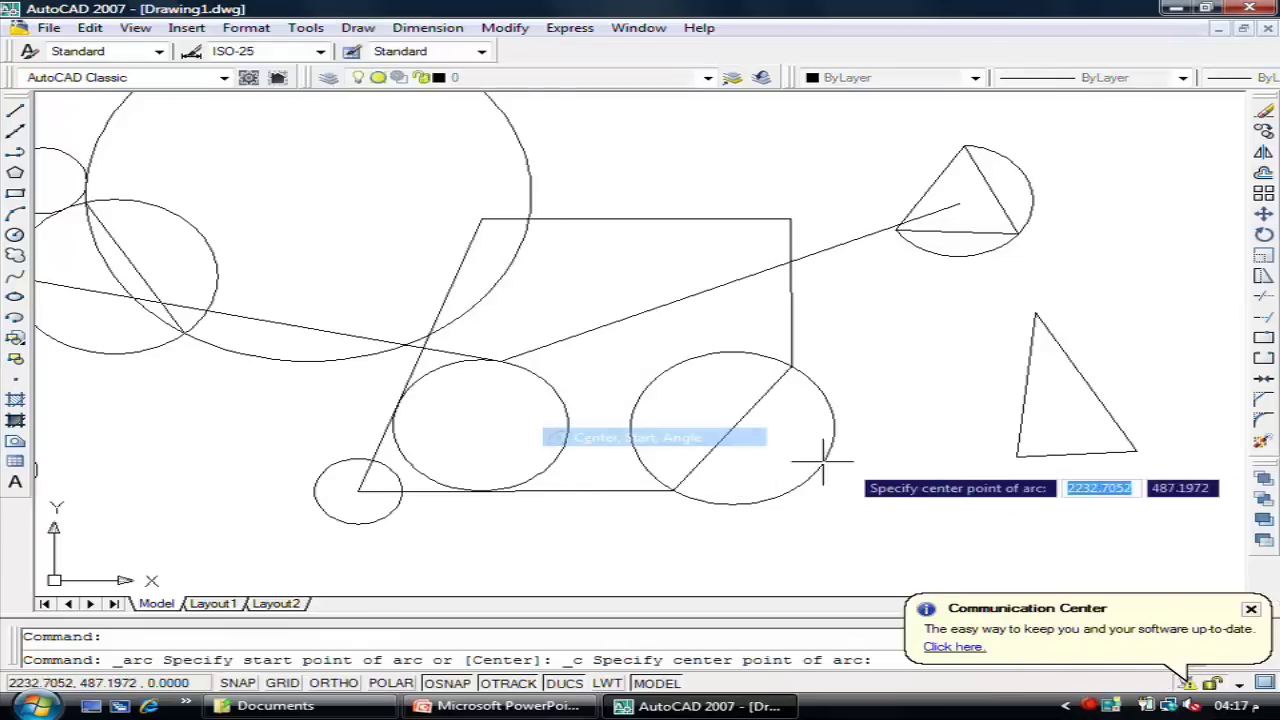
left_click(1136, 451)
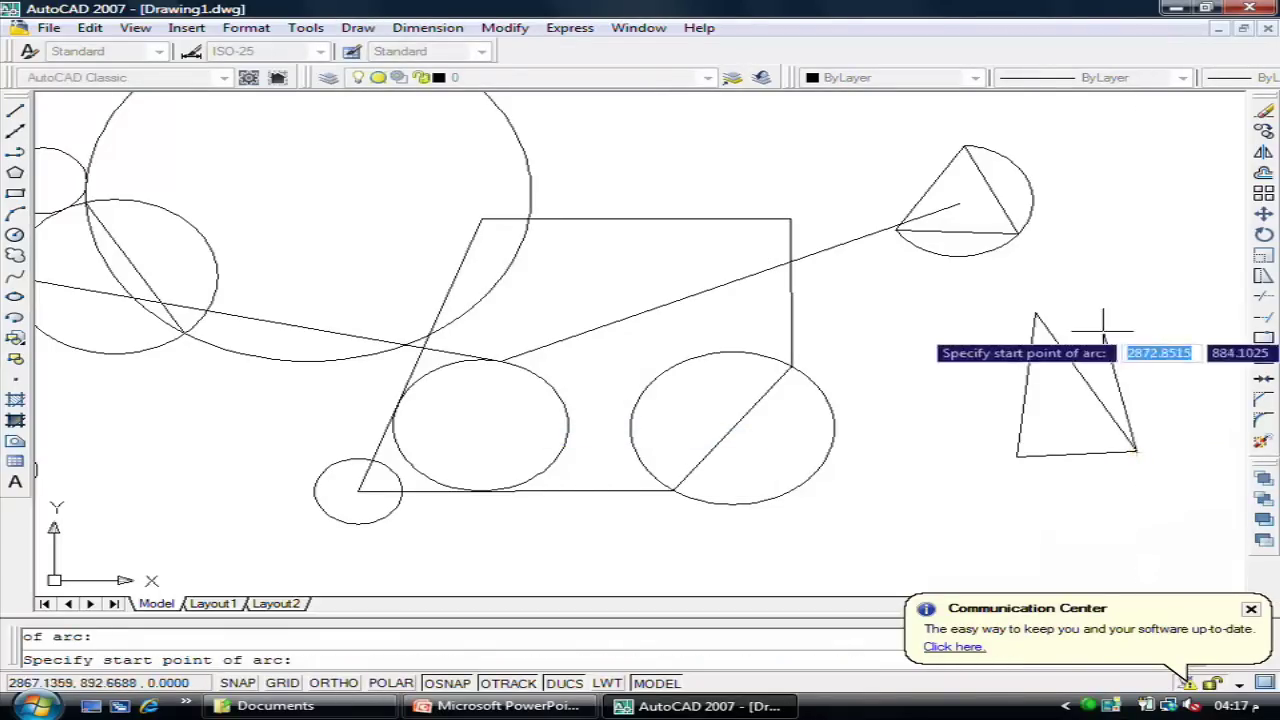
left_click(1034, 311)
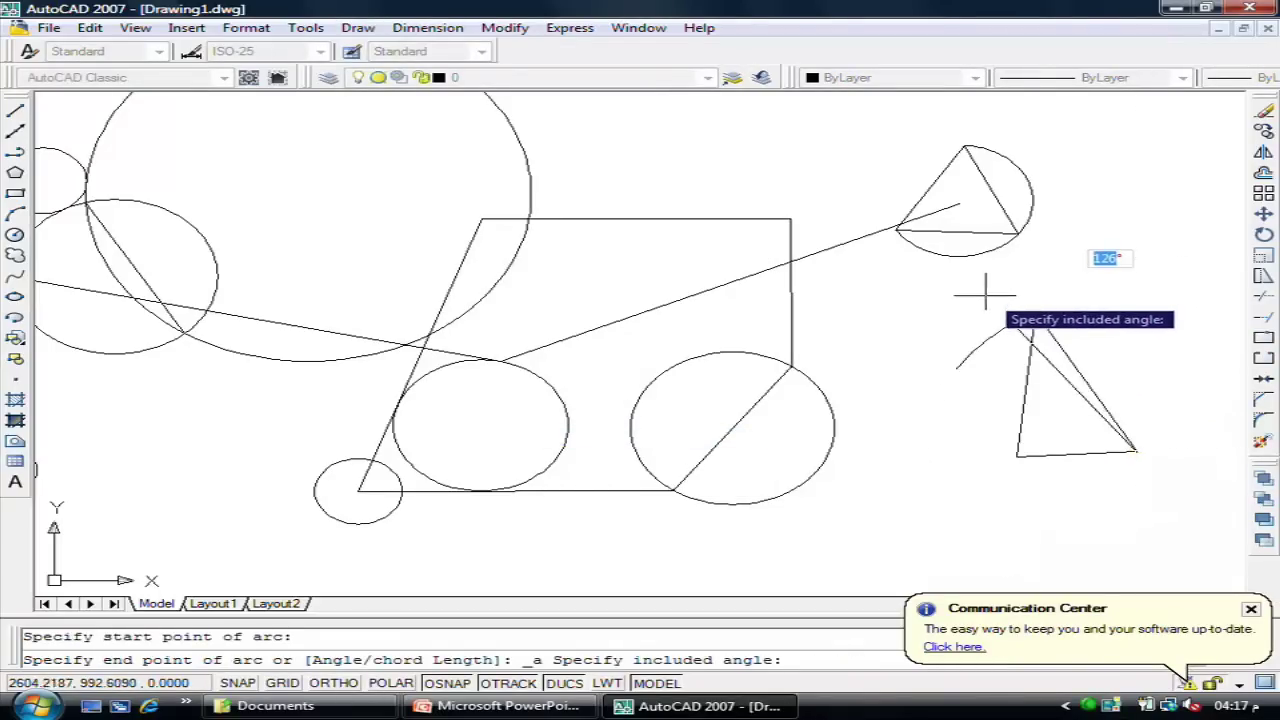
type("-40")
key("Return")
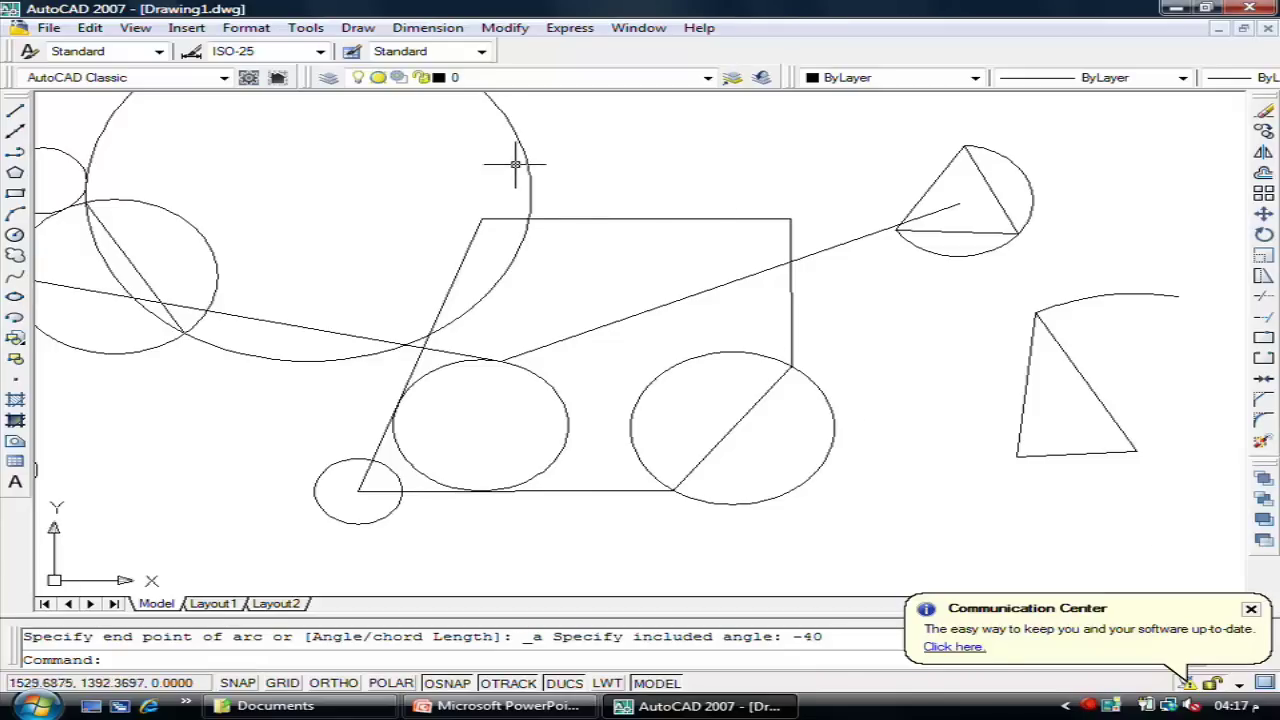
middle_click_drag(478, 165, 443, 210)
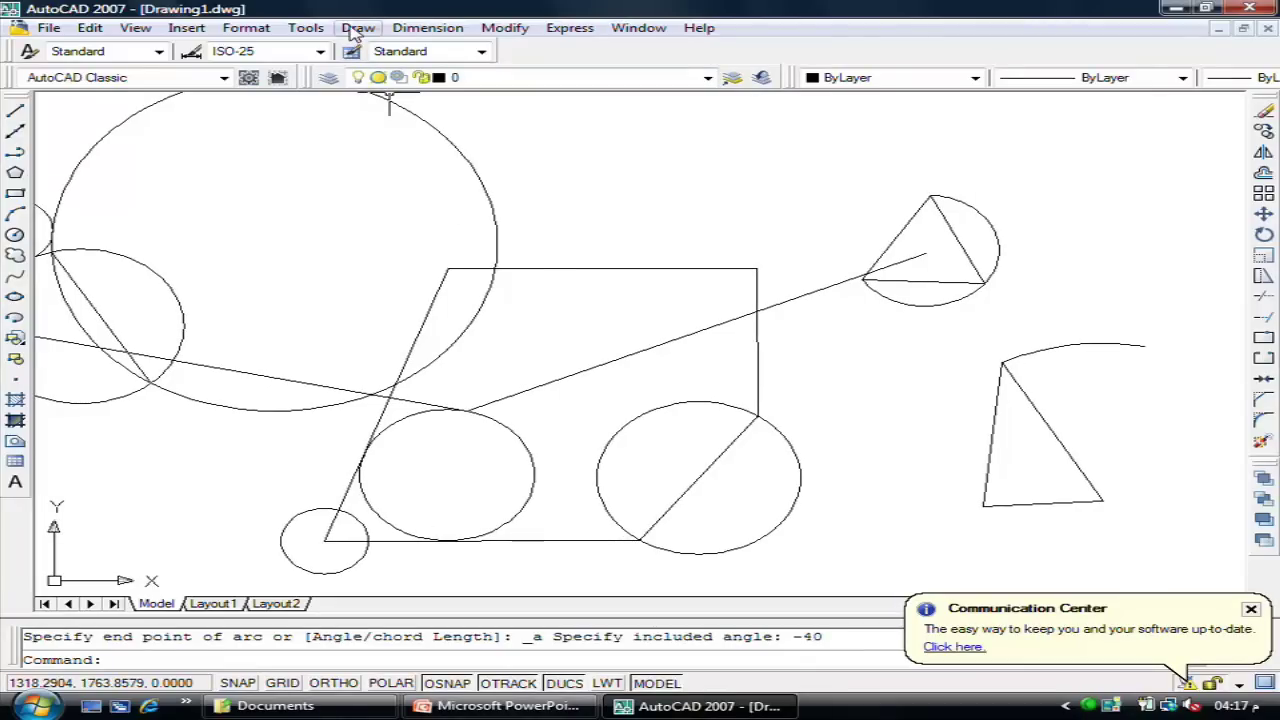
Step: Draw a three-point arc above the rectangle, then repeat the command for a second, overlapping three-point arc
left_click(356, 28)
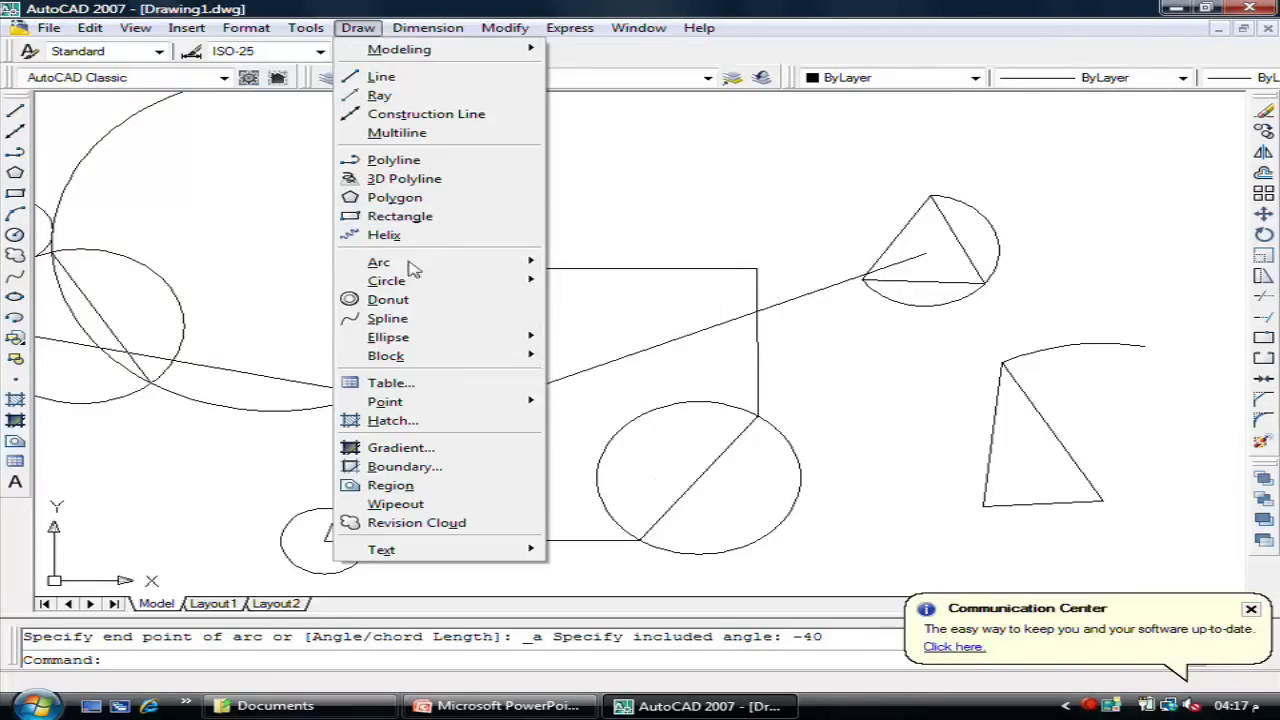
mouse_move(379, 262)
left_click(559, 272)
left_click(603, 240)
left_click(571, 186)
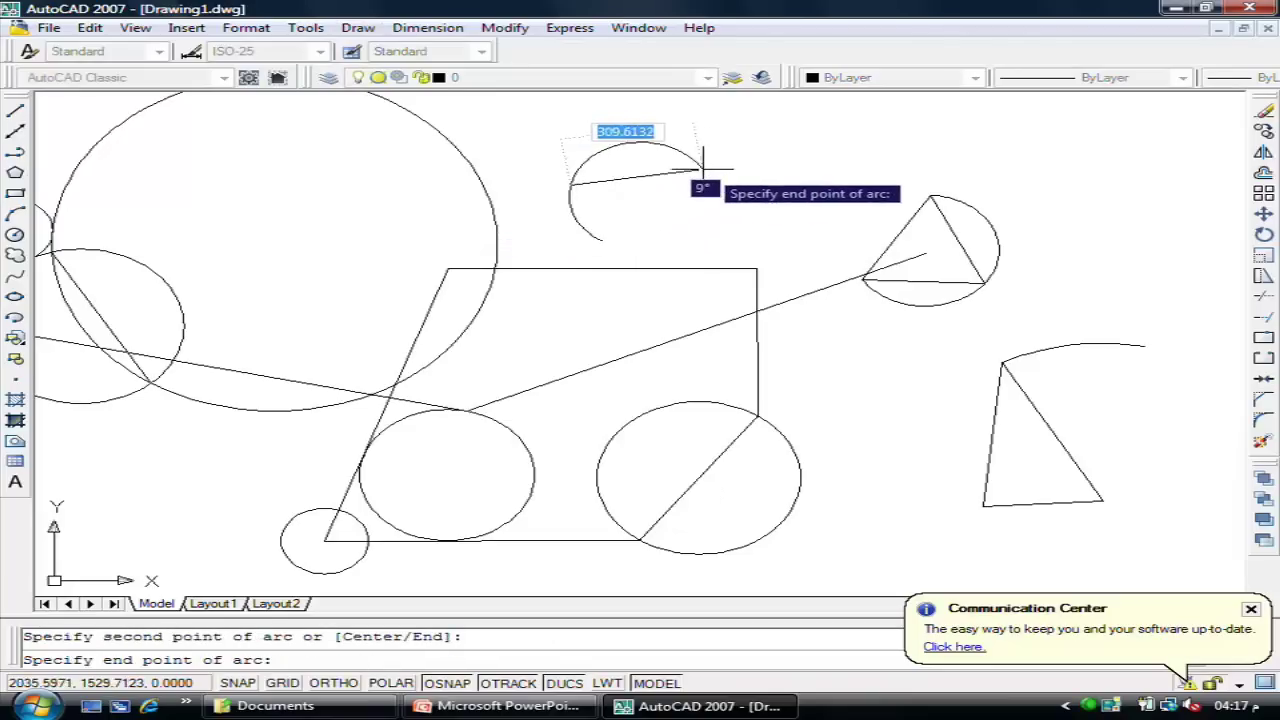
left_click(690, 181)
key("Return")
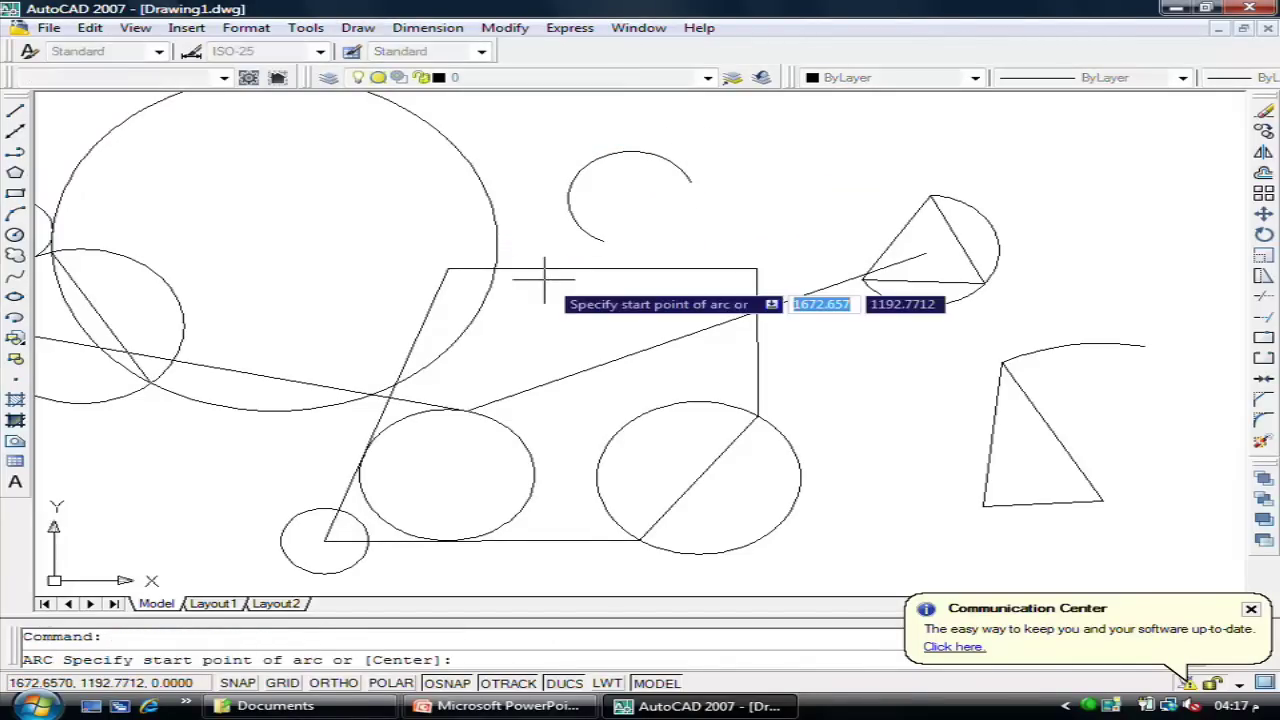
left_click(641, 198)
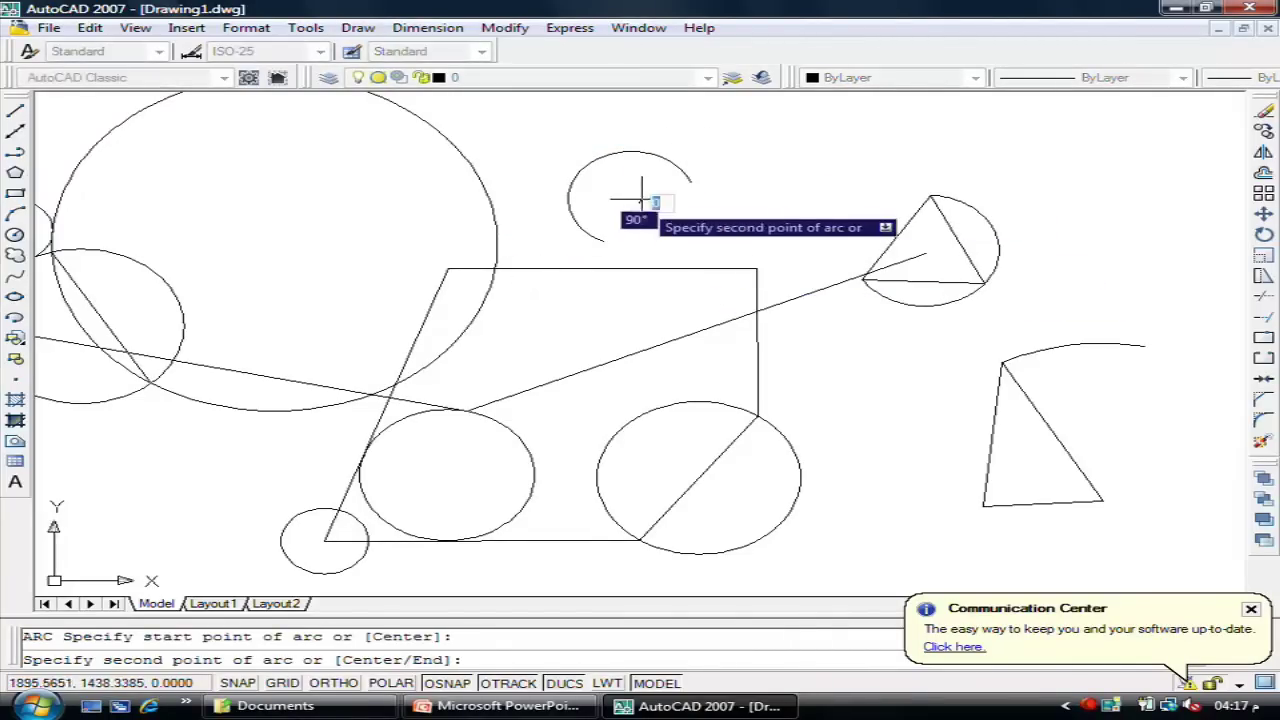
left_click(665, 131)
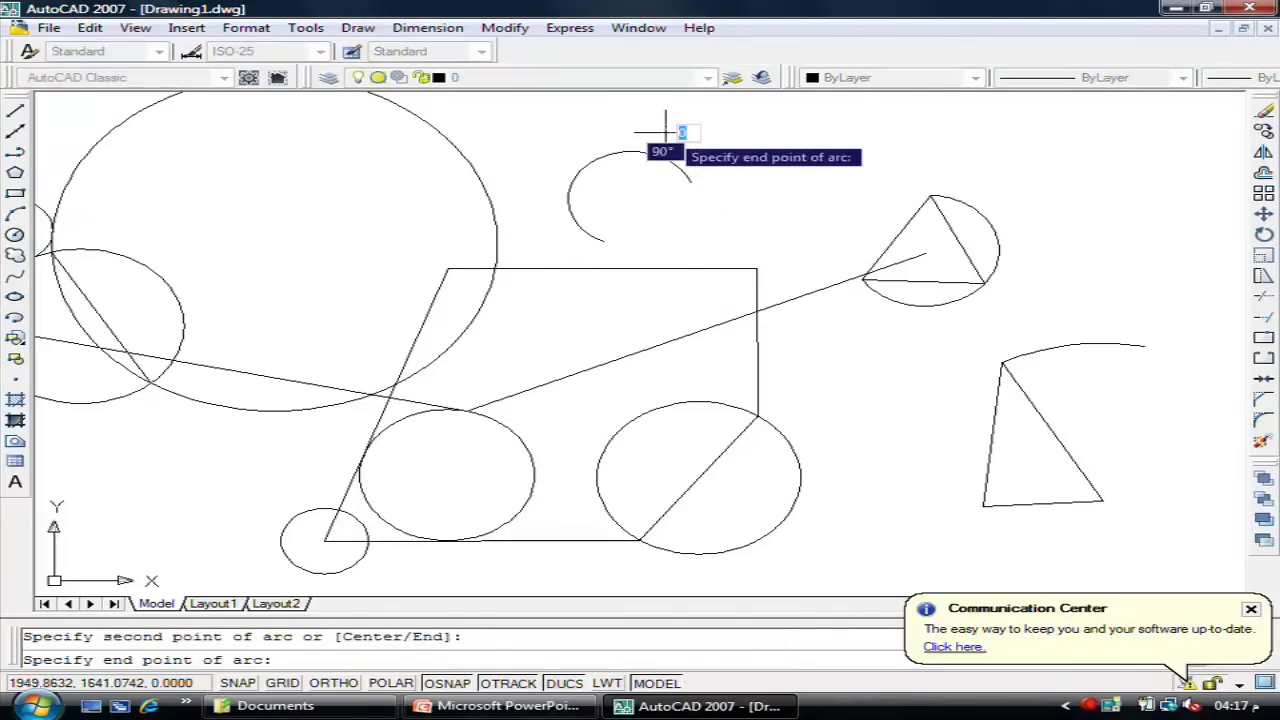
left_click(737, 133)
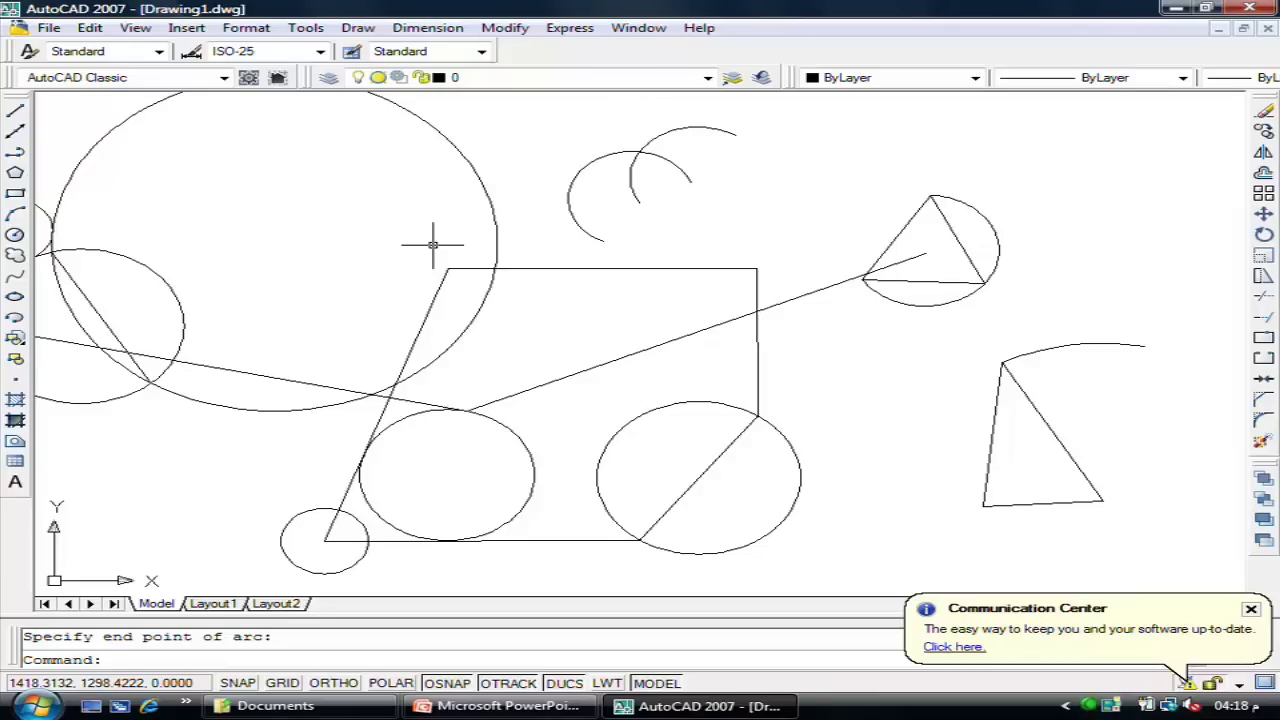
Step: Turn off running object snaps with F3 and restart the LINE command with L
right_click(414, 266, "shift")
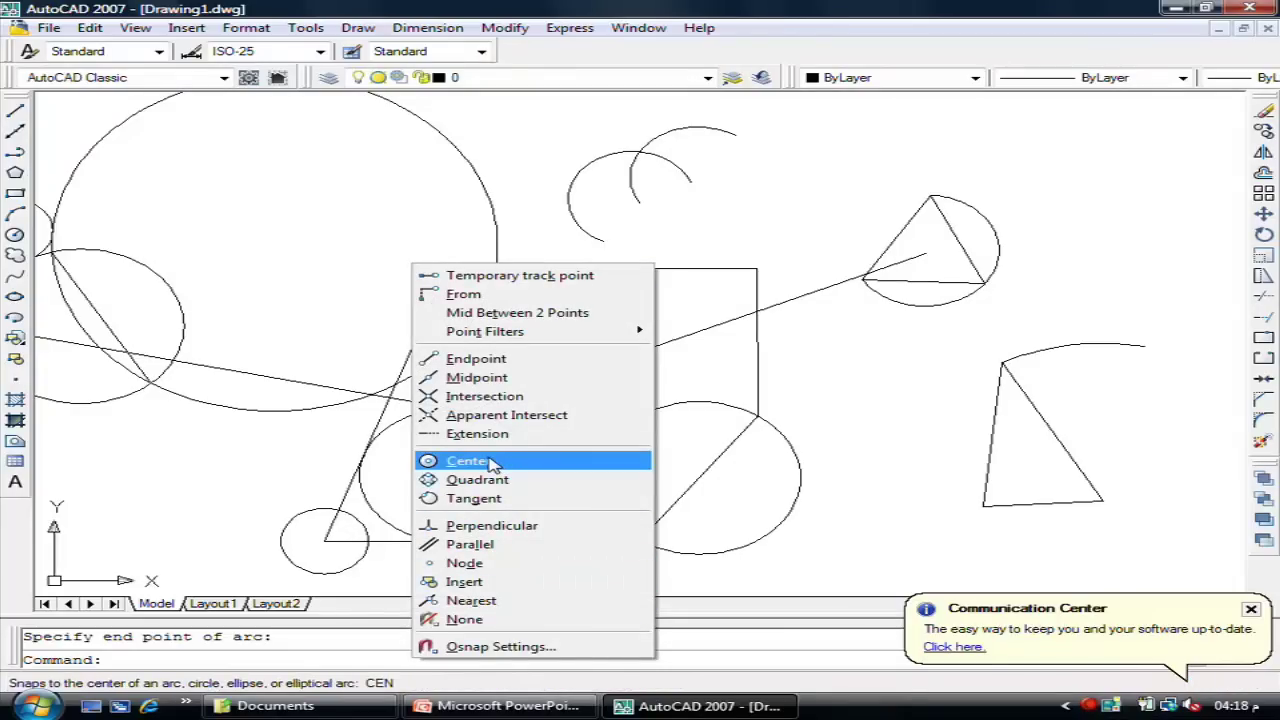
left_click(466, 461)
key("Escape")
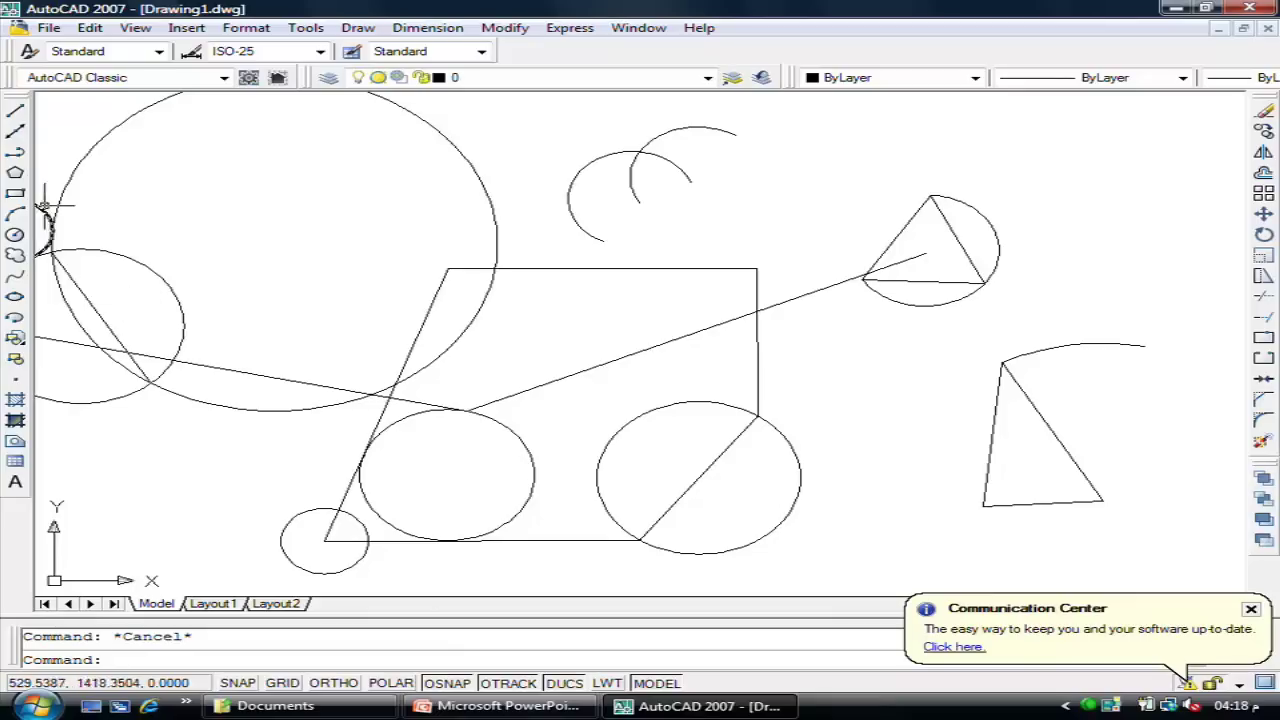
left_click(15, 110)
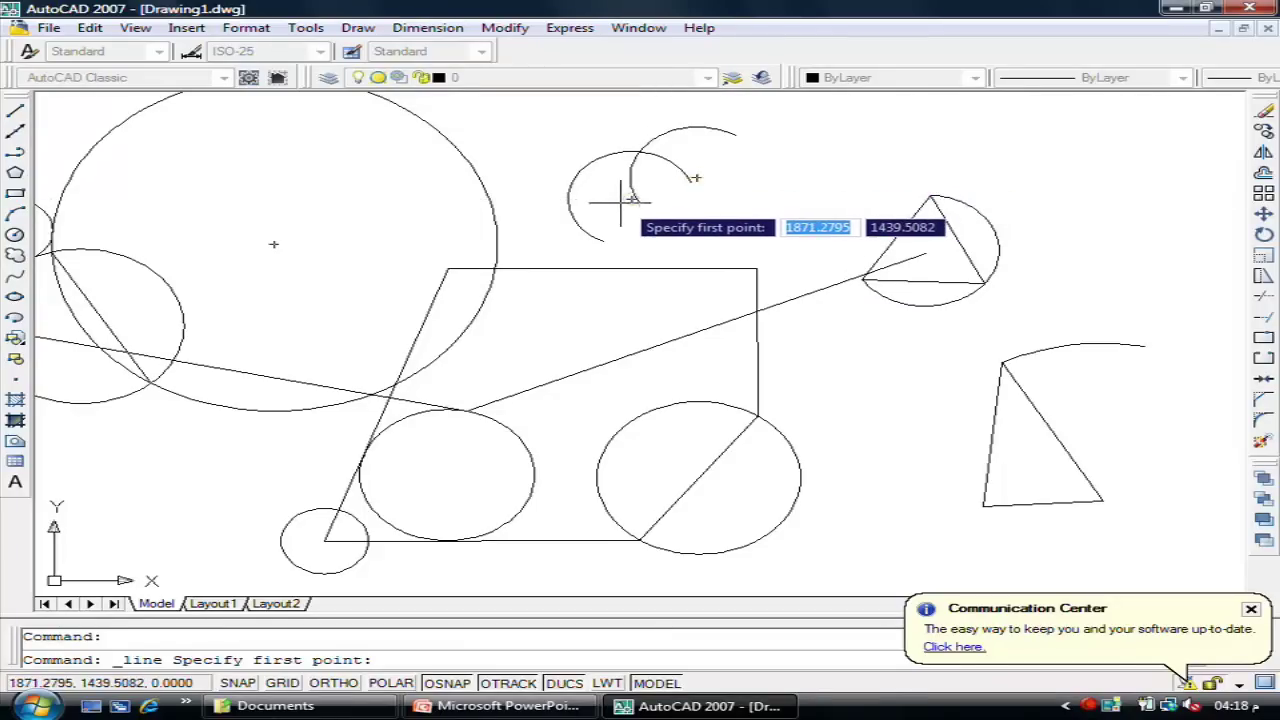
key("F3")
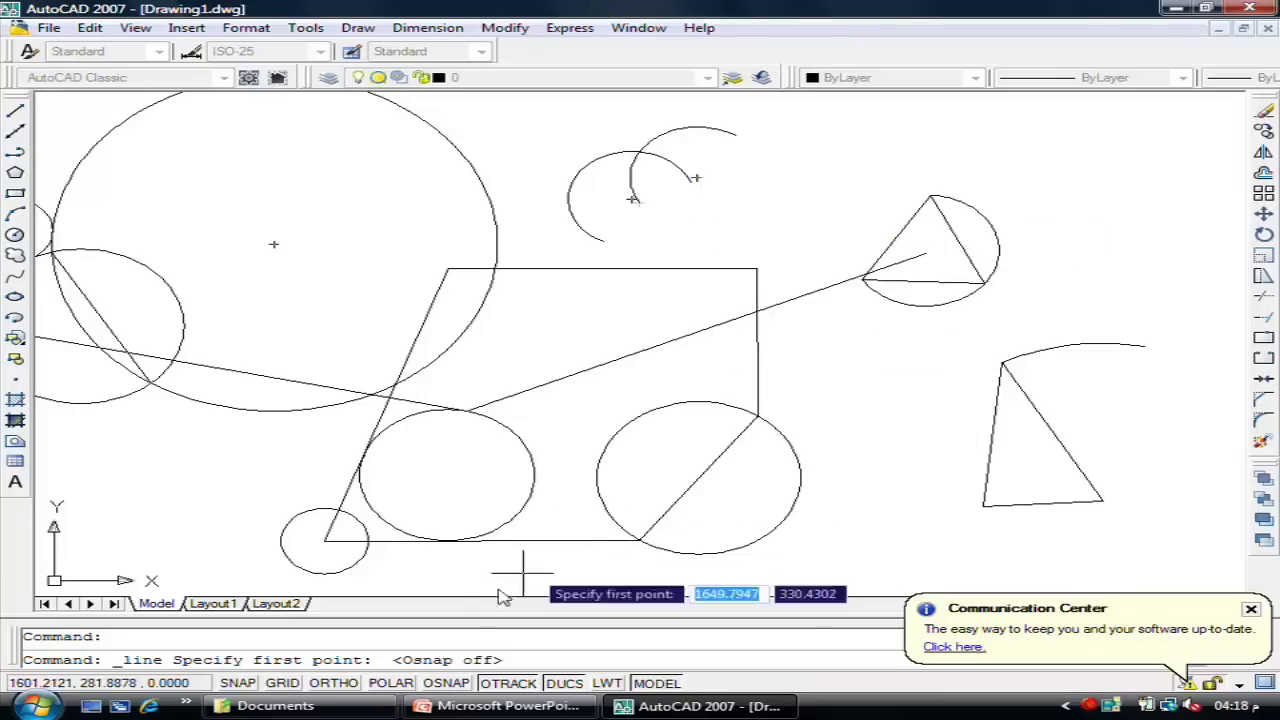
key("Escape")
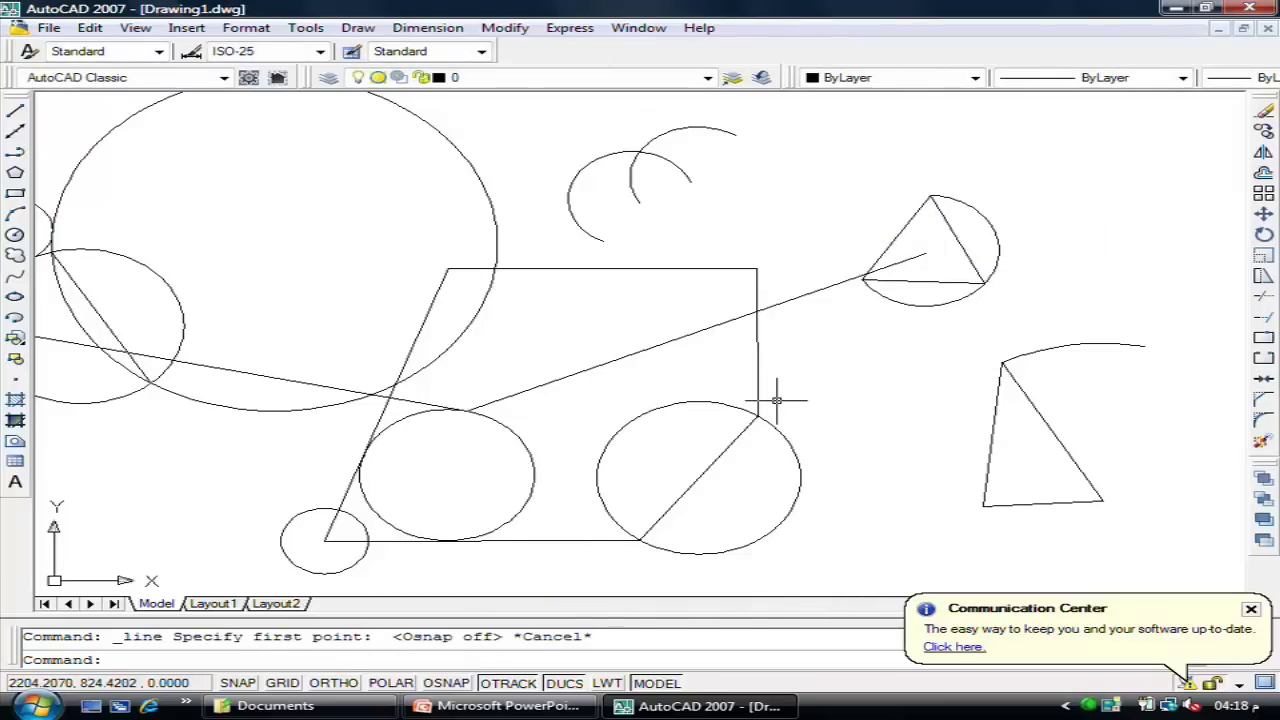
type("l")
key("Return")
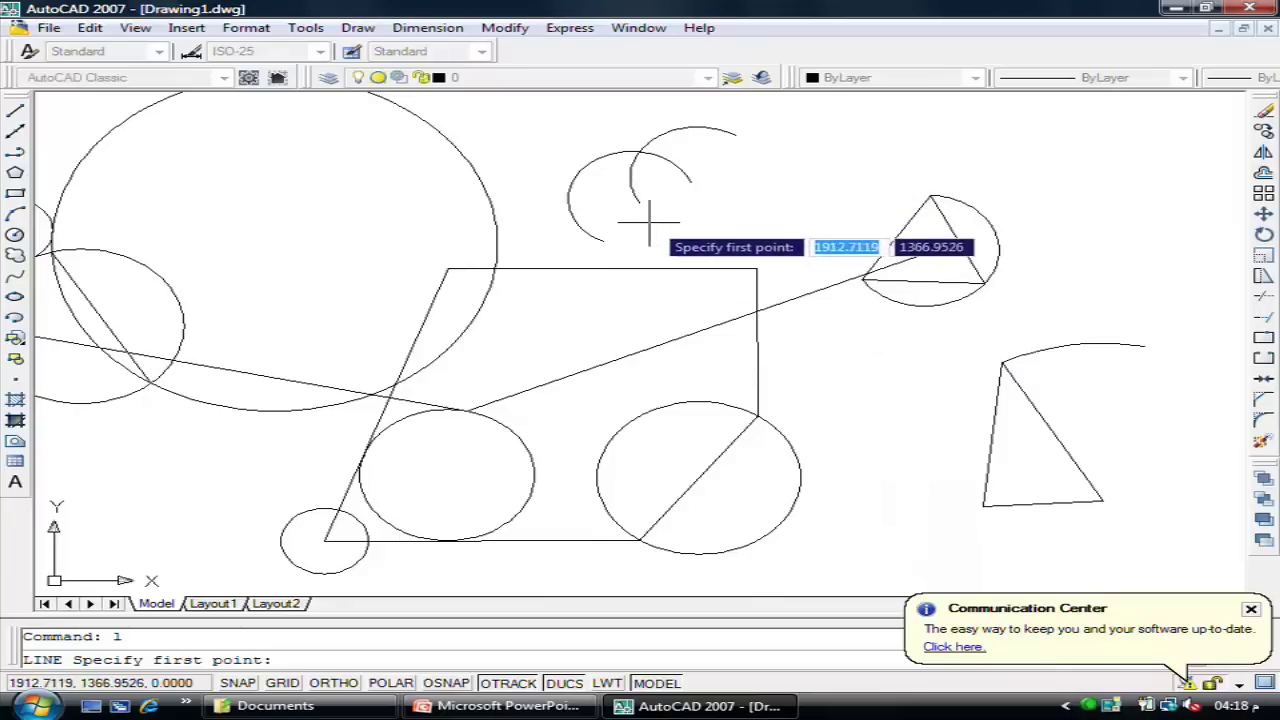
Step: Draw a line segment from one arc's centre to the other arc's centre using Center snaps
right_click(529, 201, "shift")
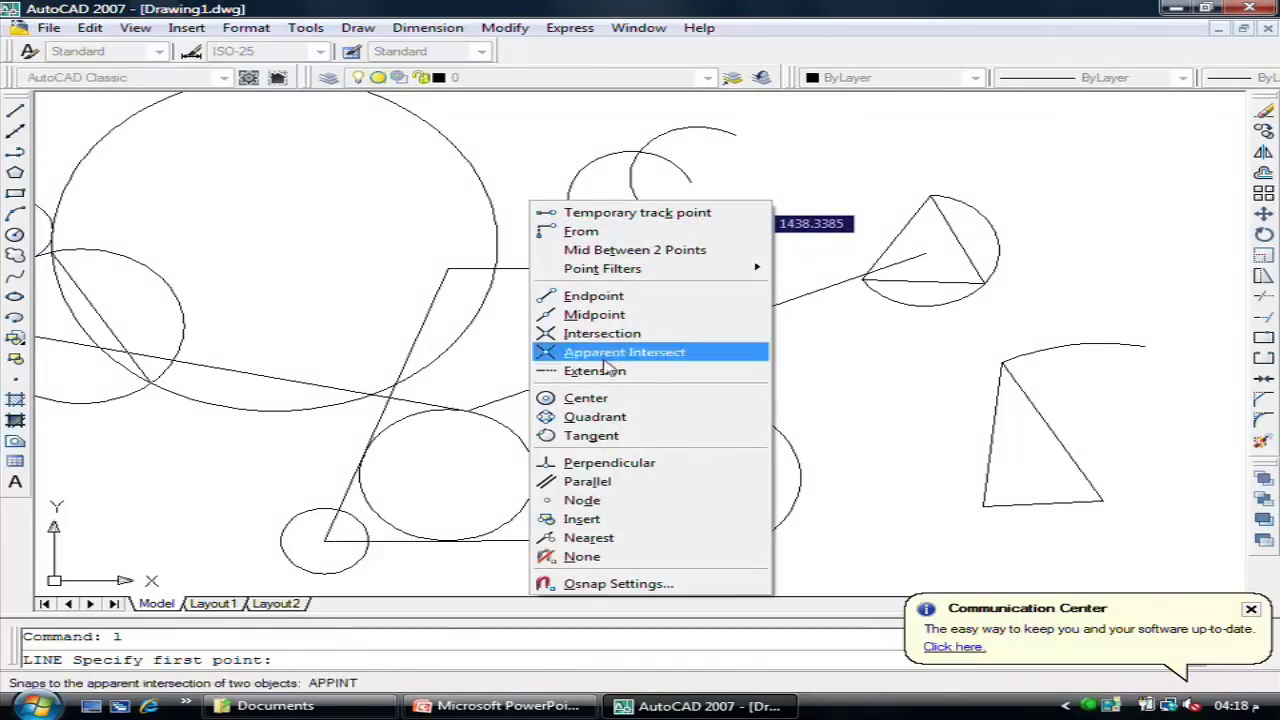
left_click(585, 398)
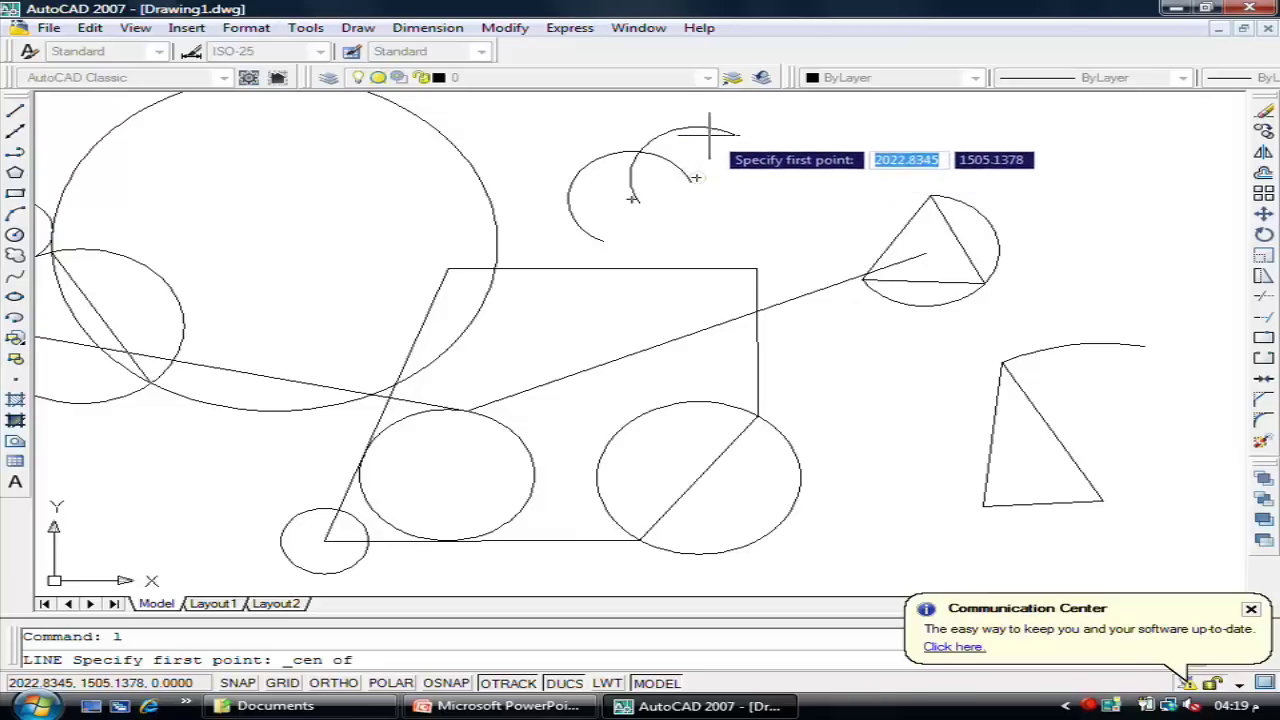
left_click(694, 162)
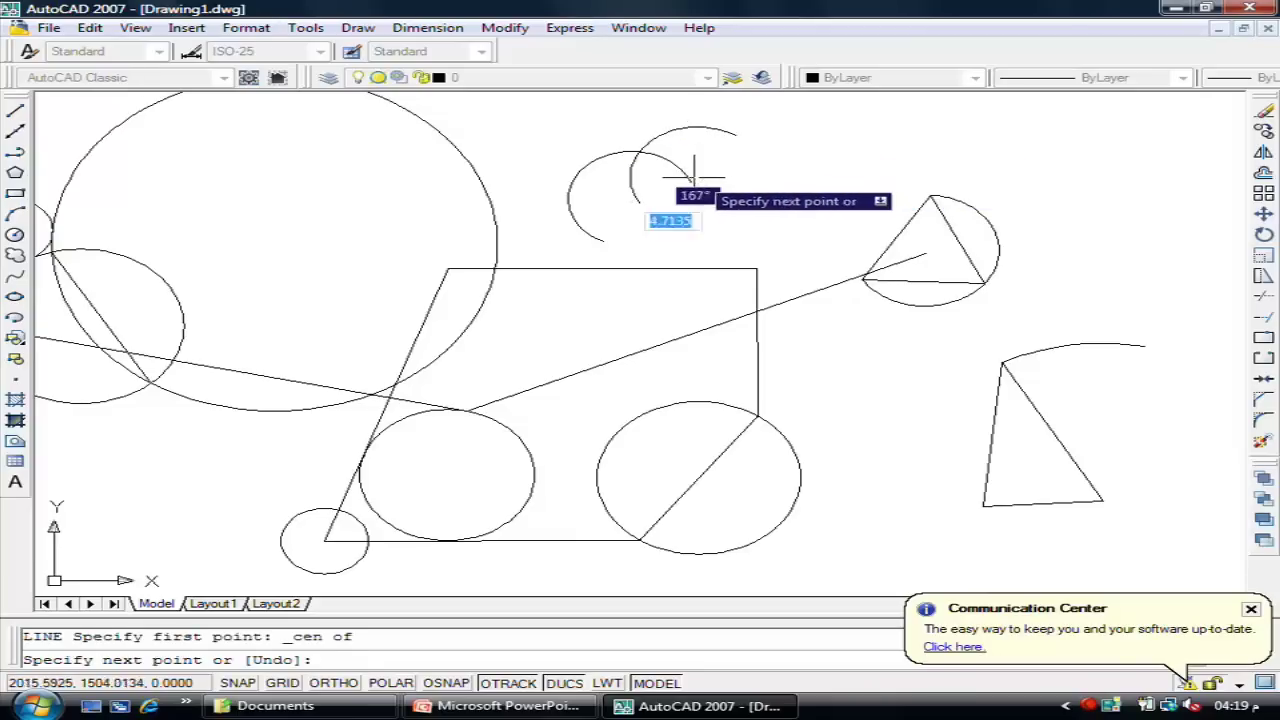
right_click(646, 226, "shift")
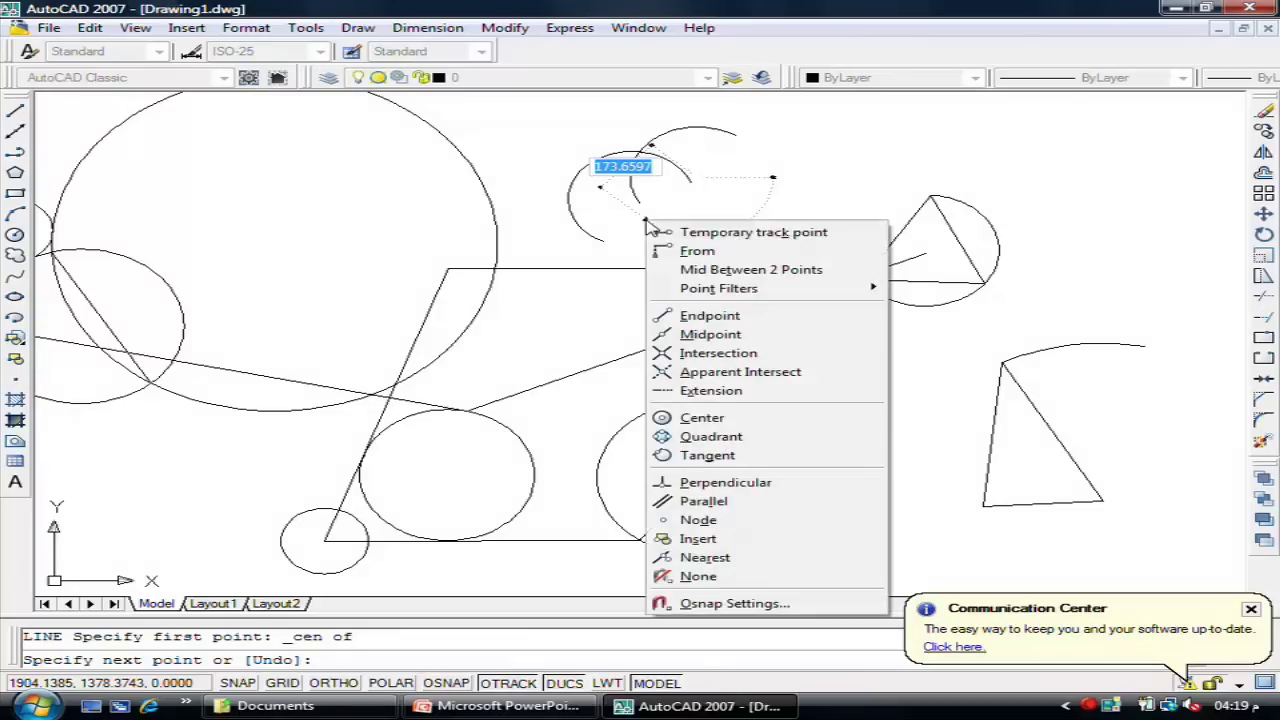
left_click(720, 418)
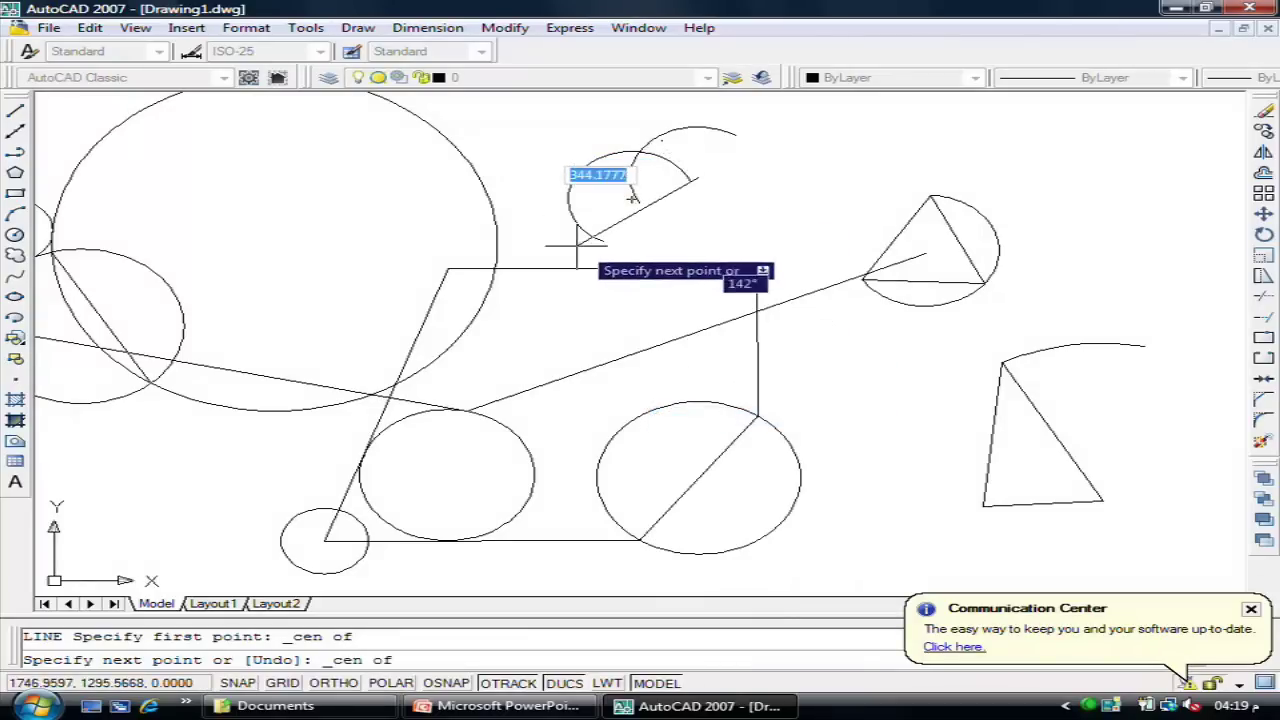
left_click(631, 198)
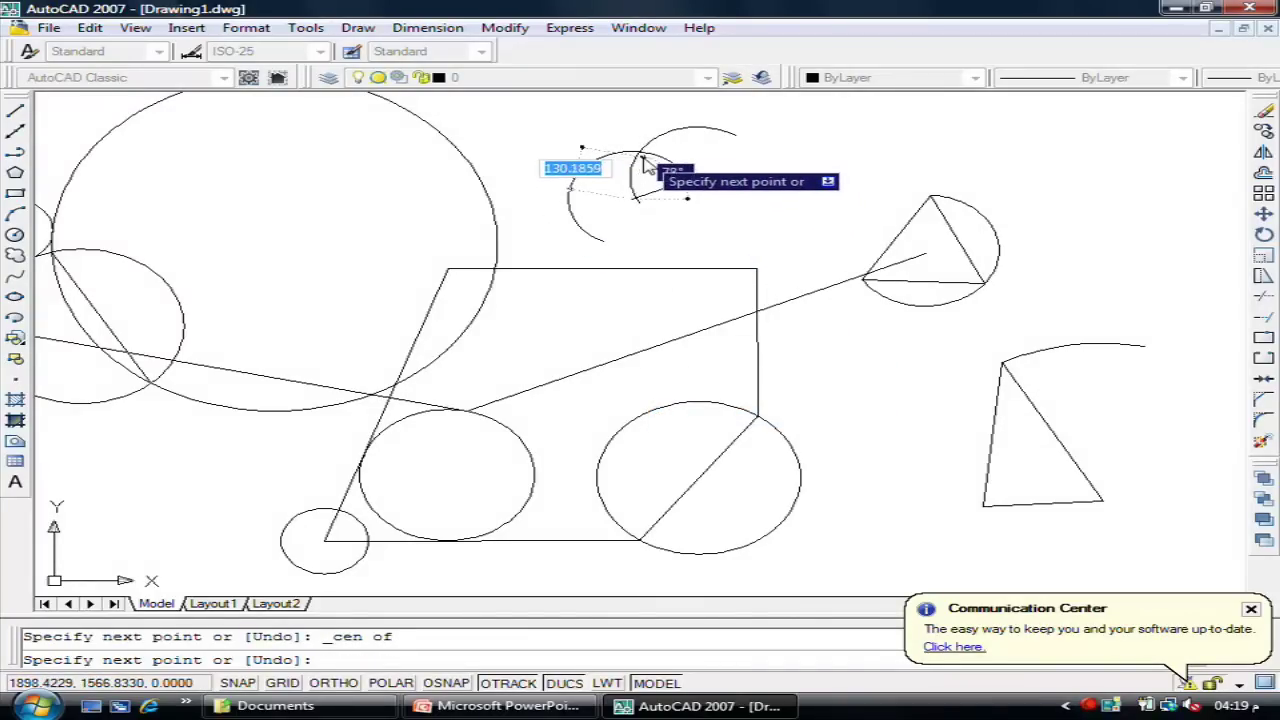
Step: Continue the line to the arcs' intersection and then to an arc endpoint, and finish it
right_click(645, 163, "shift")
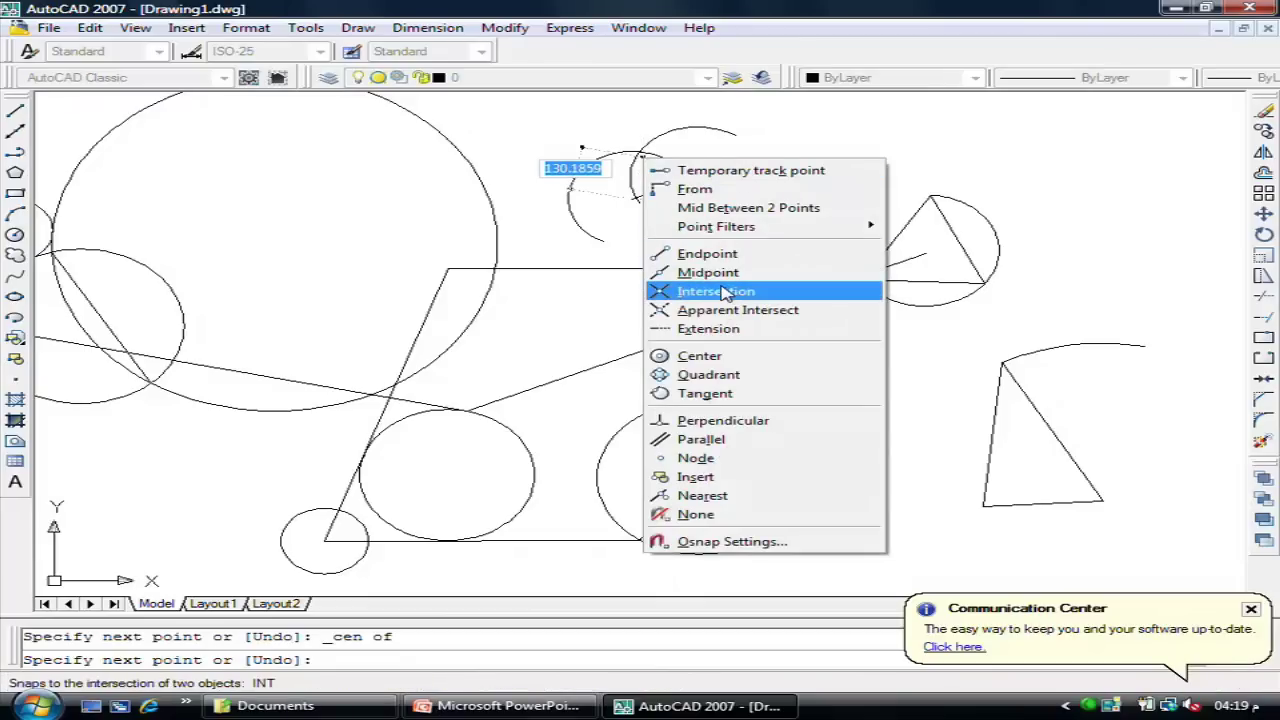
left_click(716, 291)
left_click(637, 153)
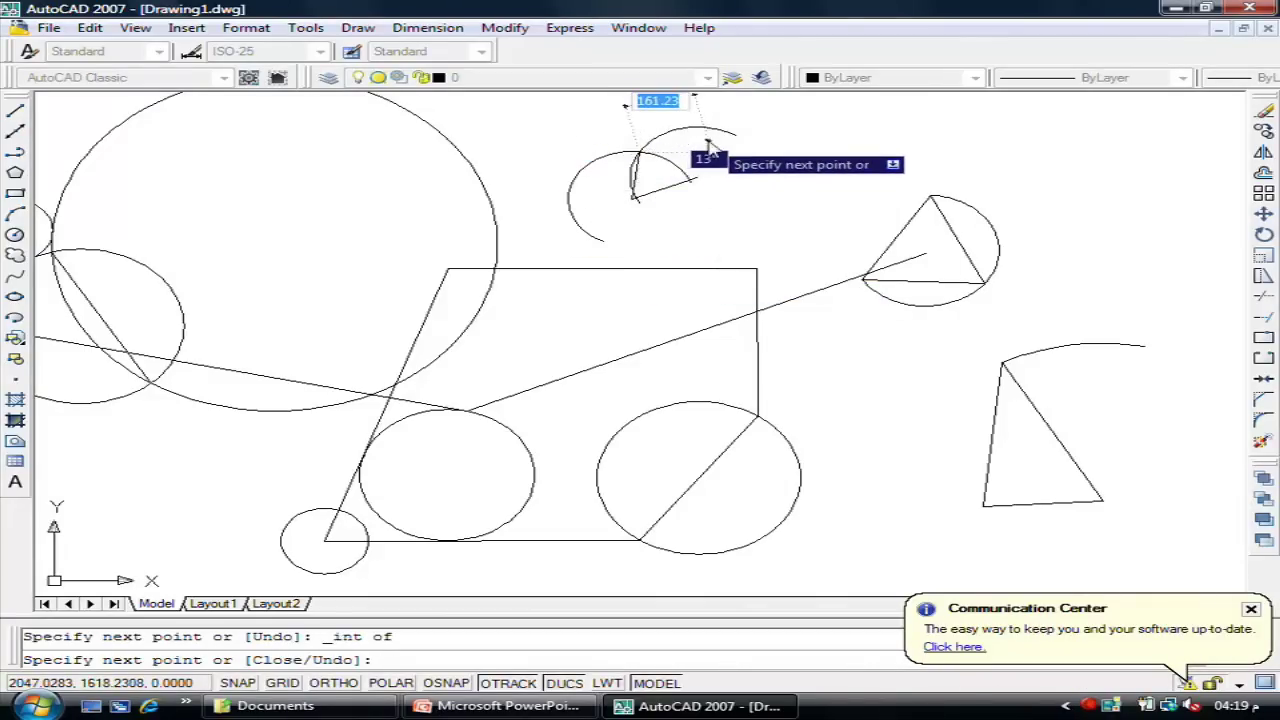
right_click(707, 148, "shift")
left_click(782, 240)
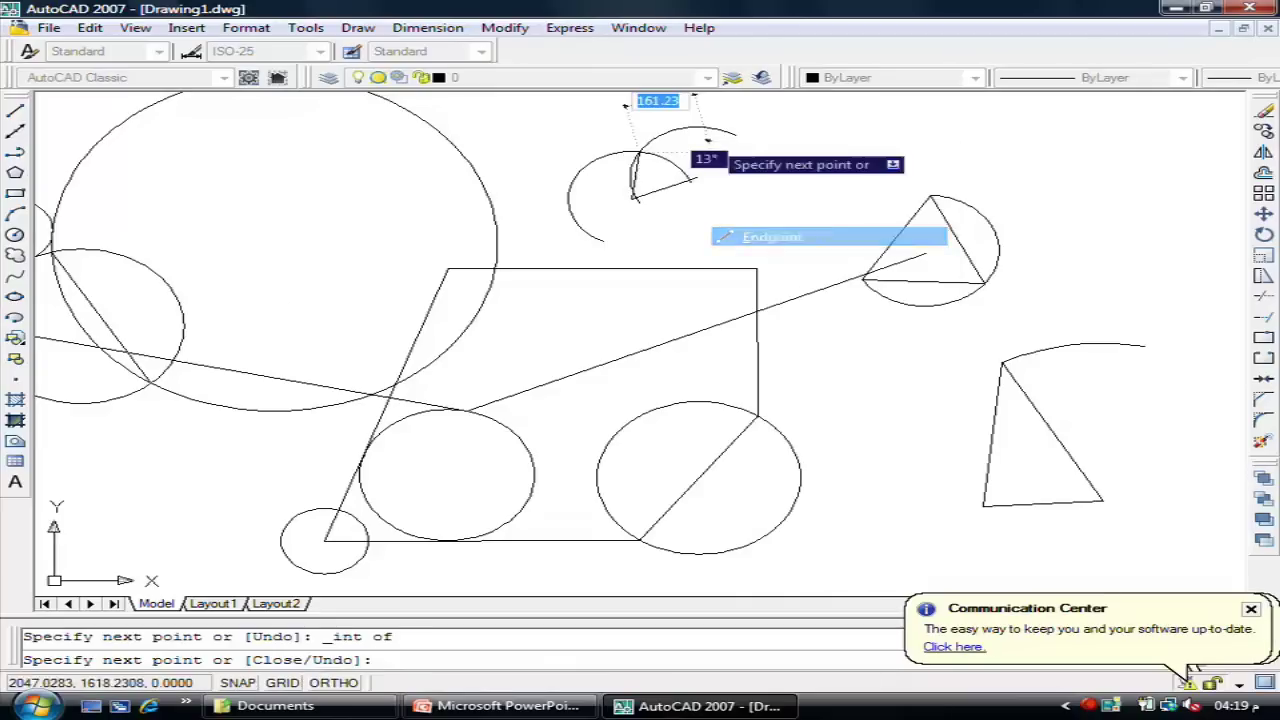
left_click(736, 136)
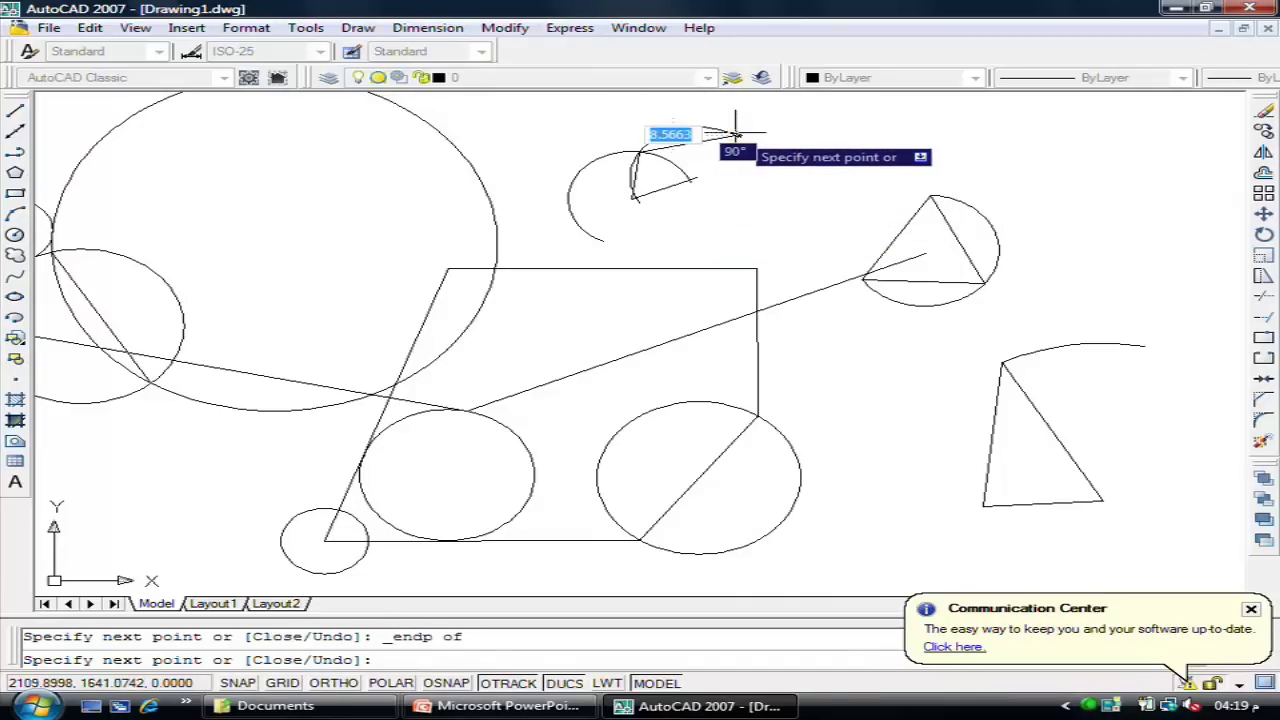
key("Return")
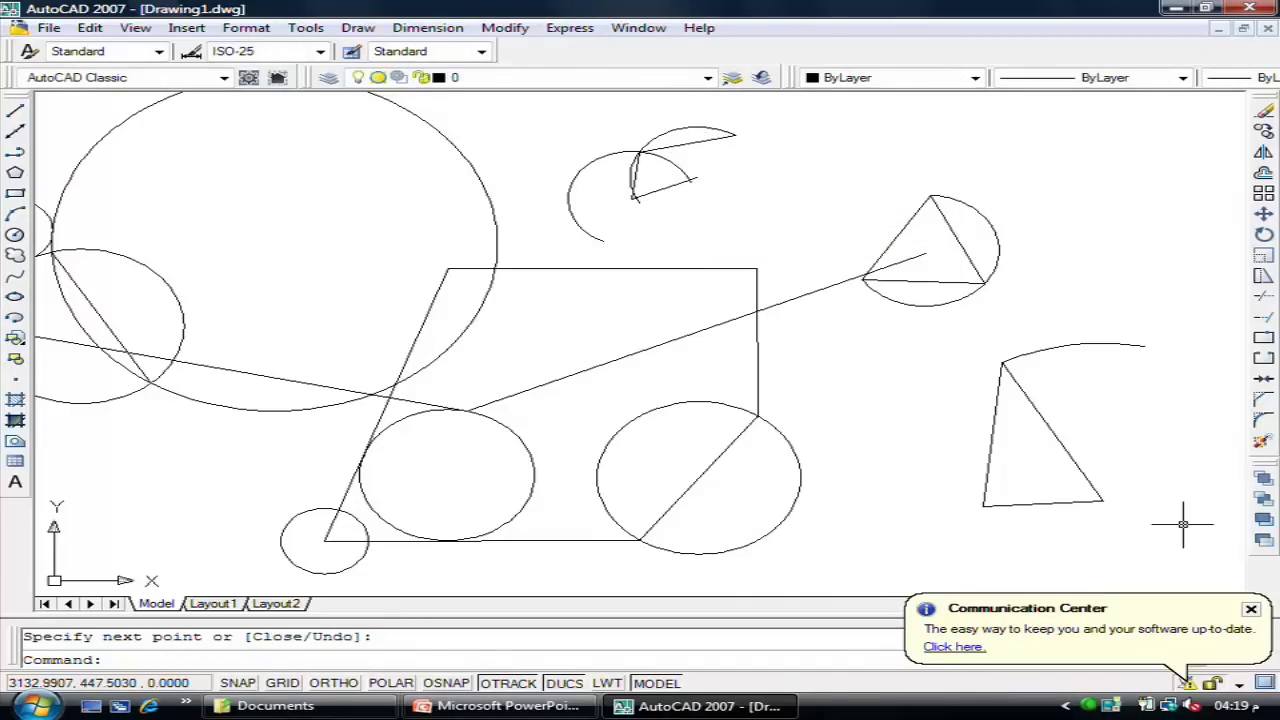
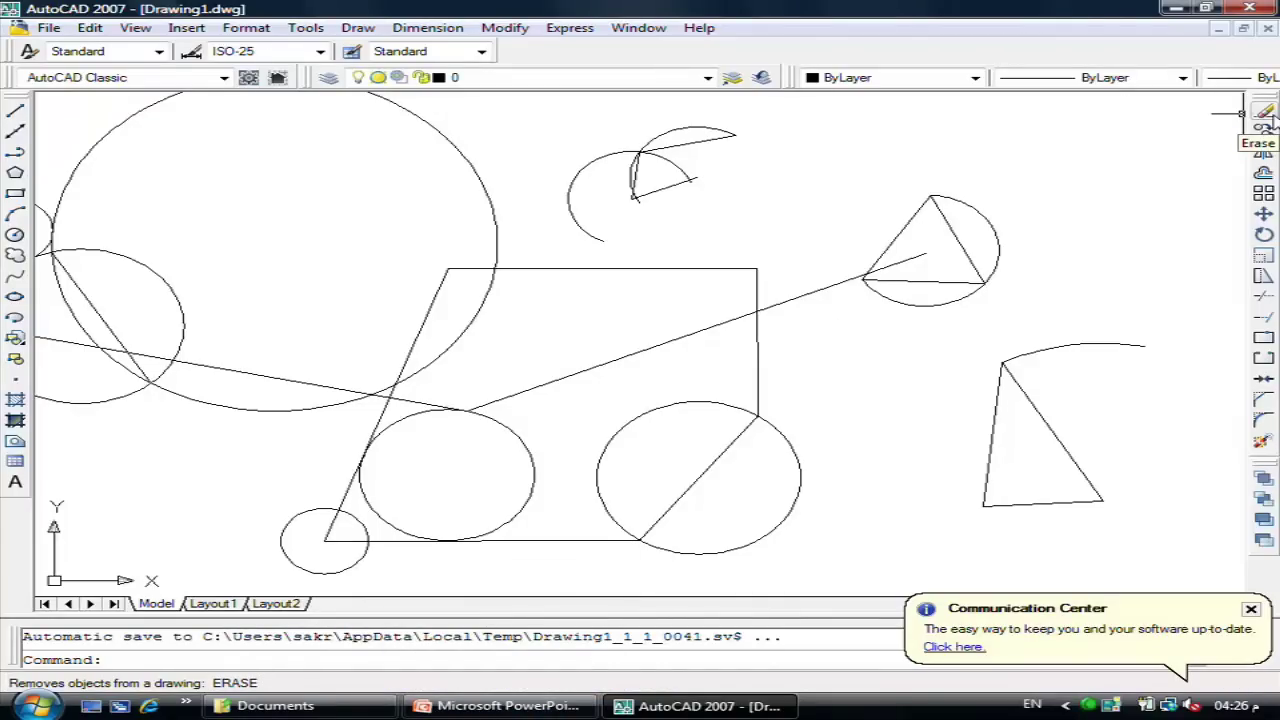
Step: Add a 36-point text box reading 'Erase' below the Circle heading on the PowerPoint slide
left_click(460, 702)
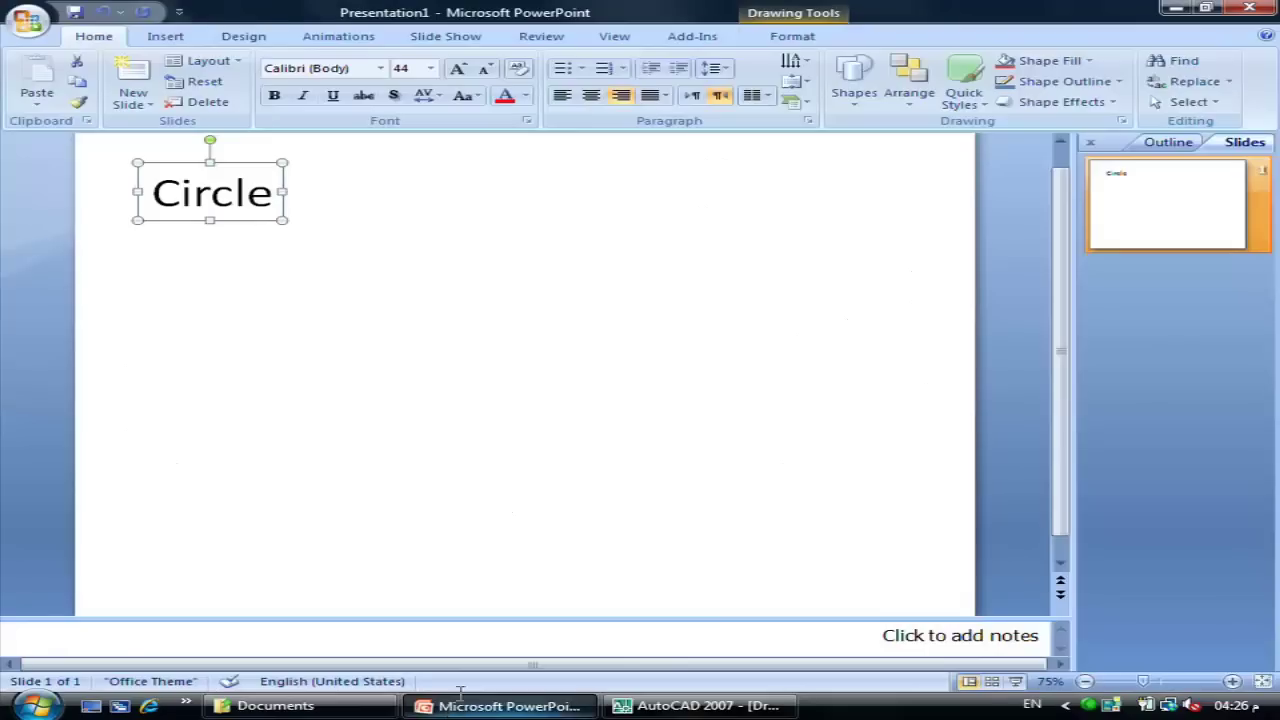
left_click(854, 85)
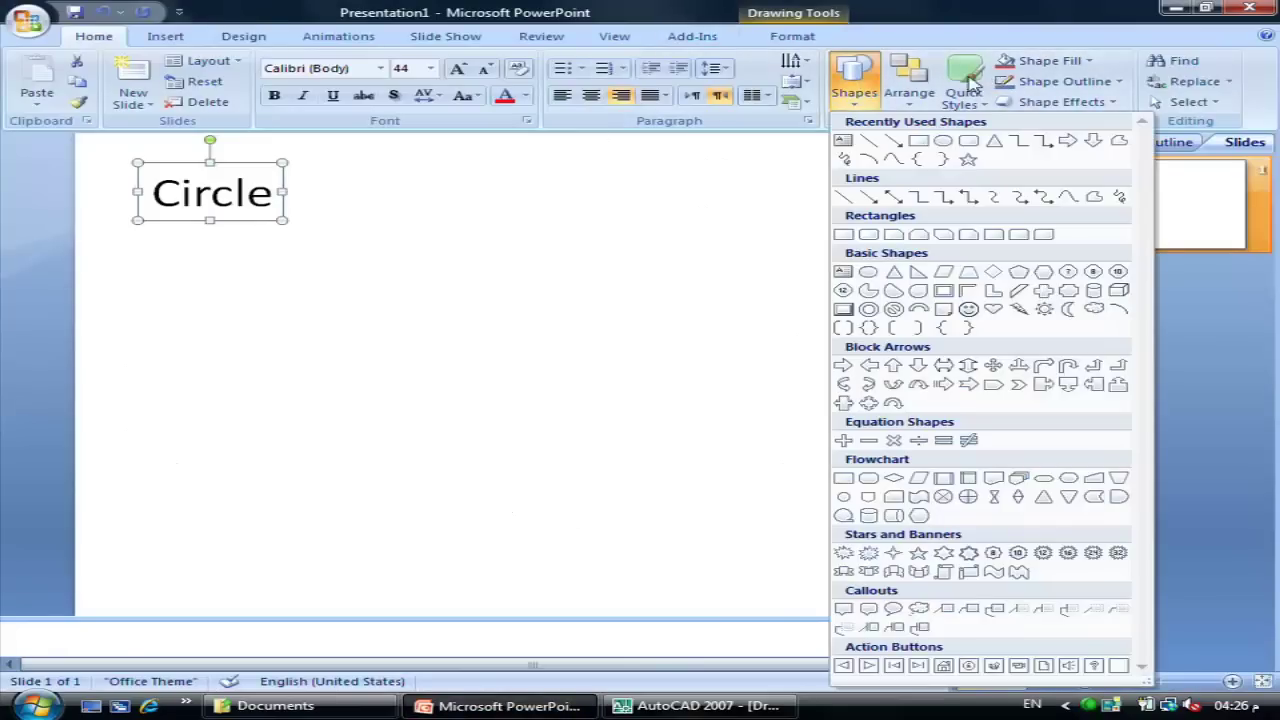
left_click(843, 140)
left_click(192, 306)
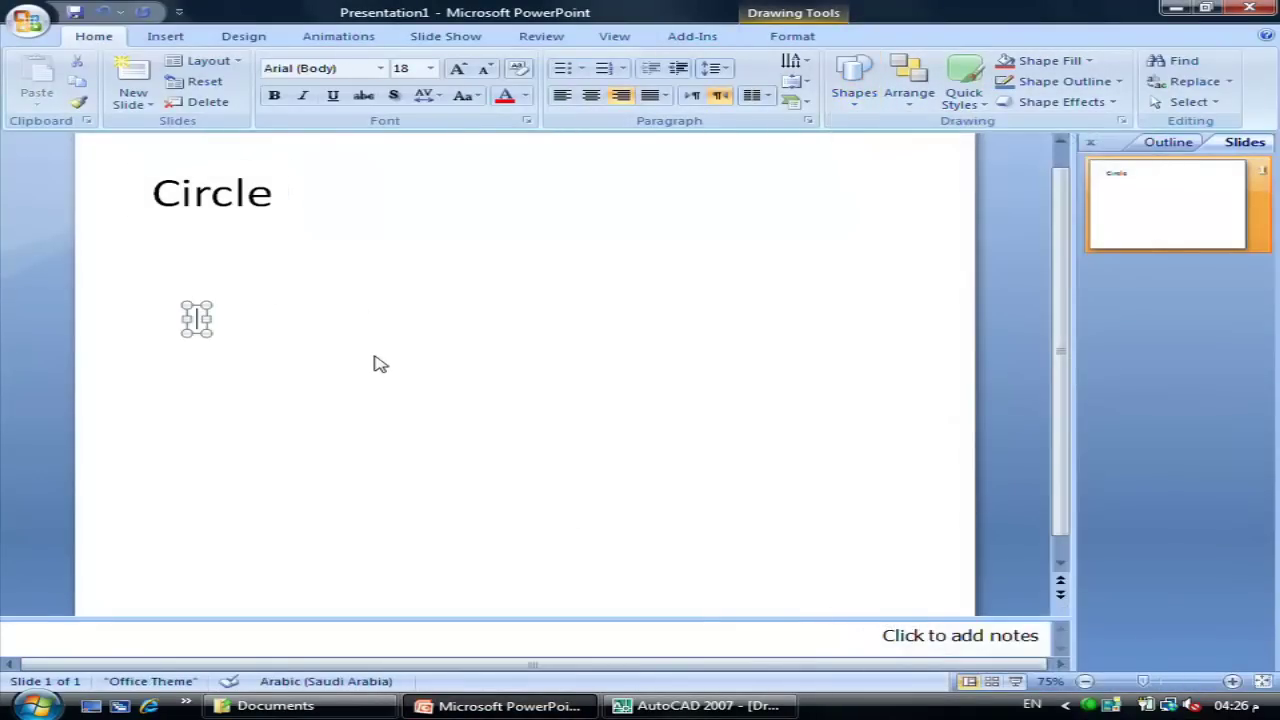
key("ctrl+shift+period")
key("ctrl+shift+period")
key("ctrl+shift+period")
key("ctrl+shift+period")
key("ctrl+shift+period")
type("Erase")
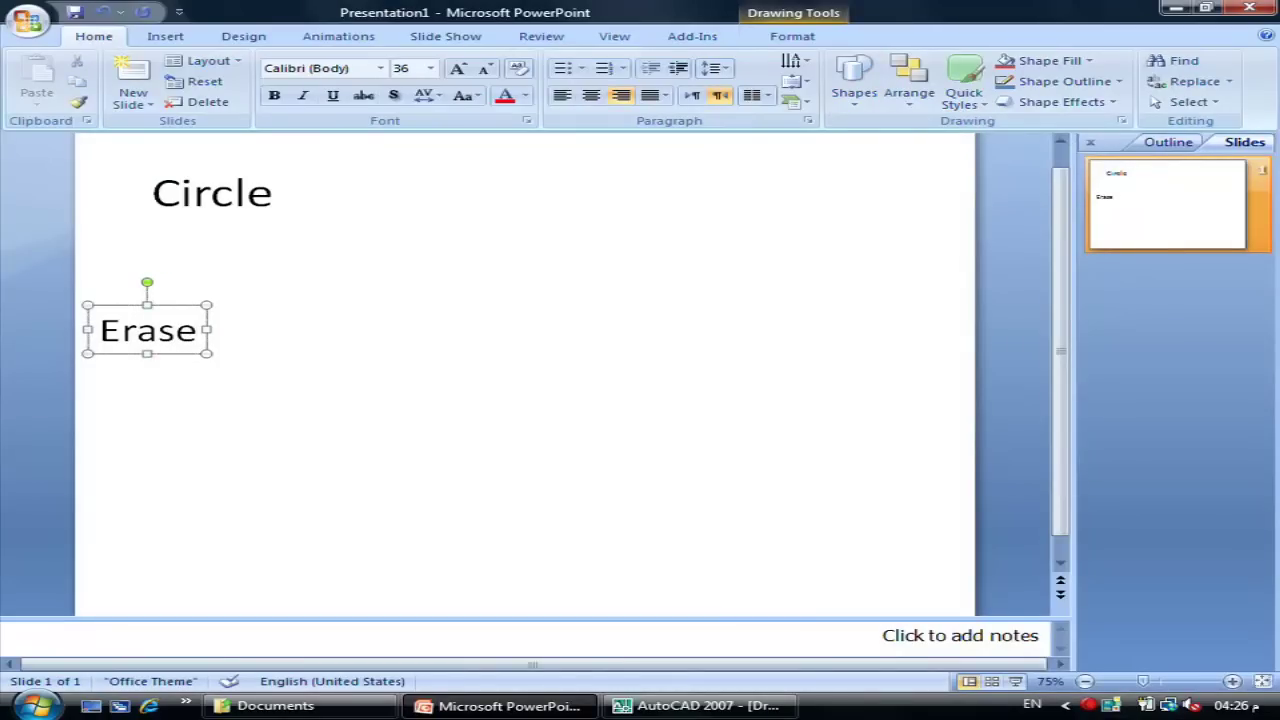
key("Escape")
key("Right")
key("Right")
key("Right")
key("Right")
key("Right")
key("Right")
key("Right")
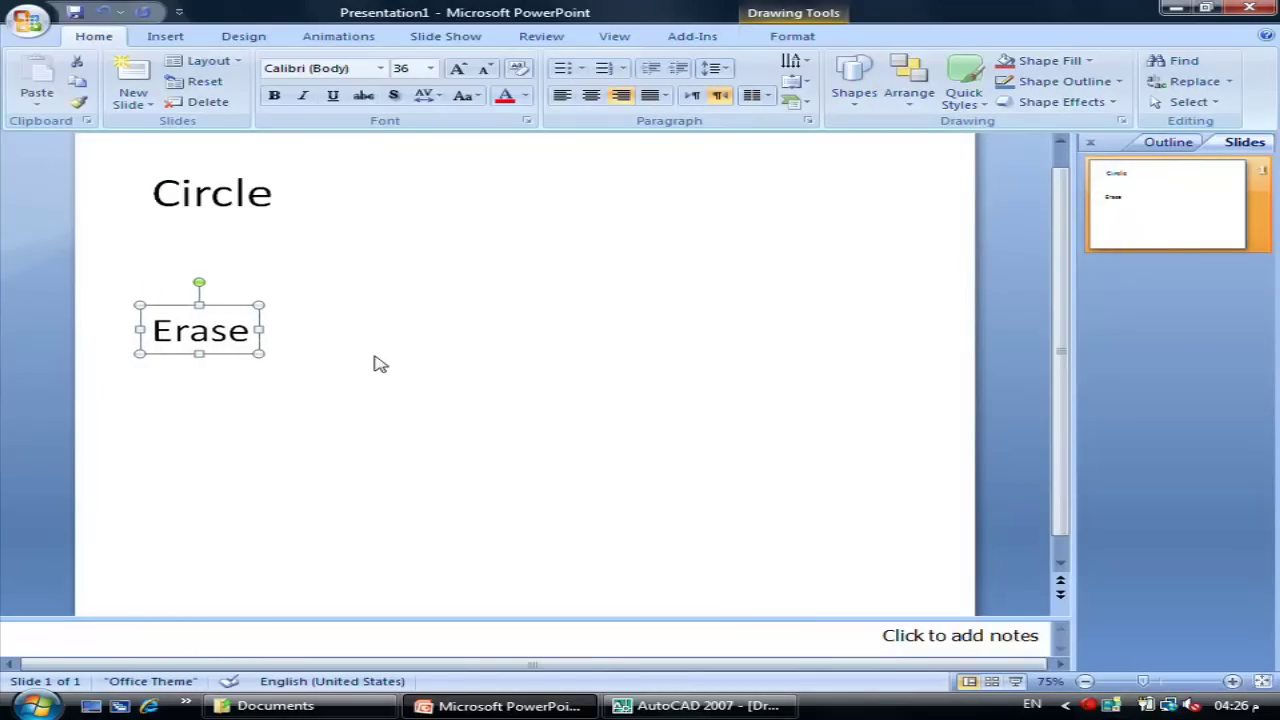
Step: Dismiss the save prompt without saving and return to the AutoCAD drawing
key("ctrl+s")
key("Escape")
key("alt+Tab")
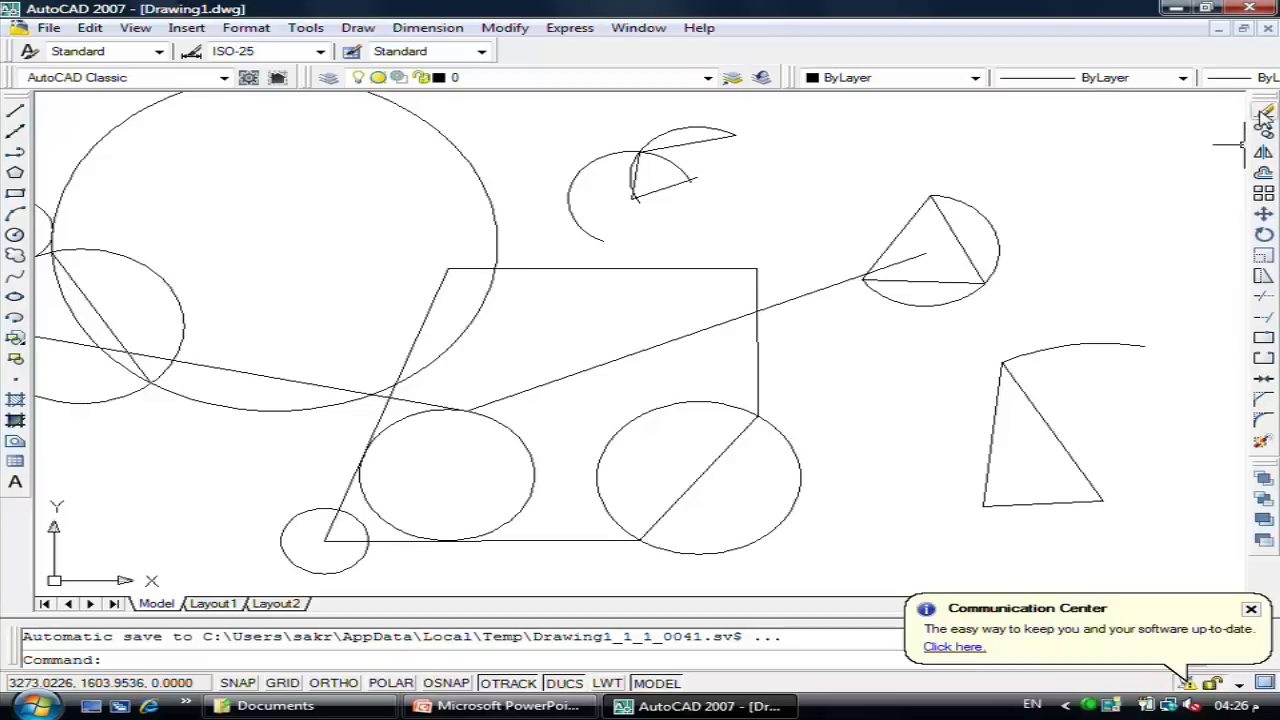
left_click(503, 28)
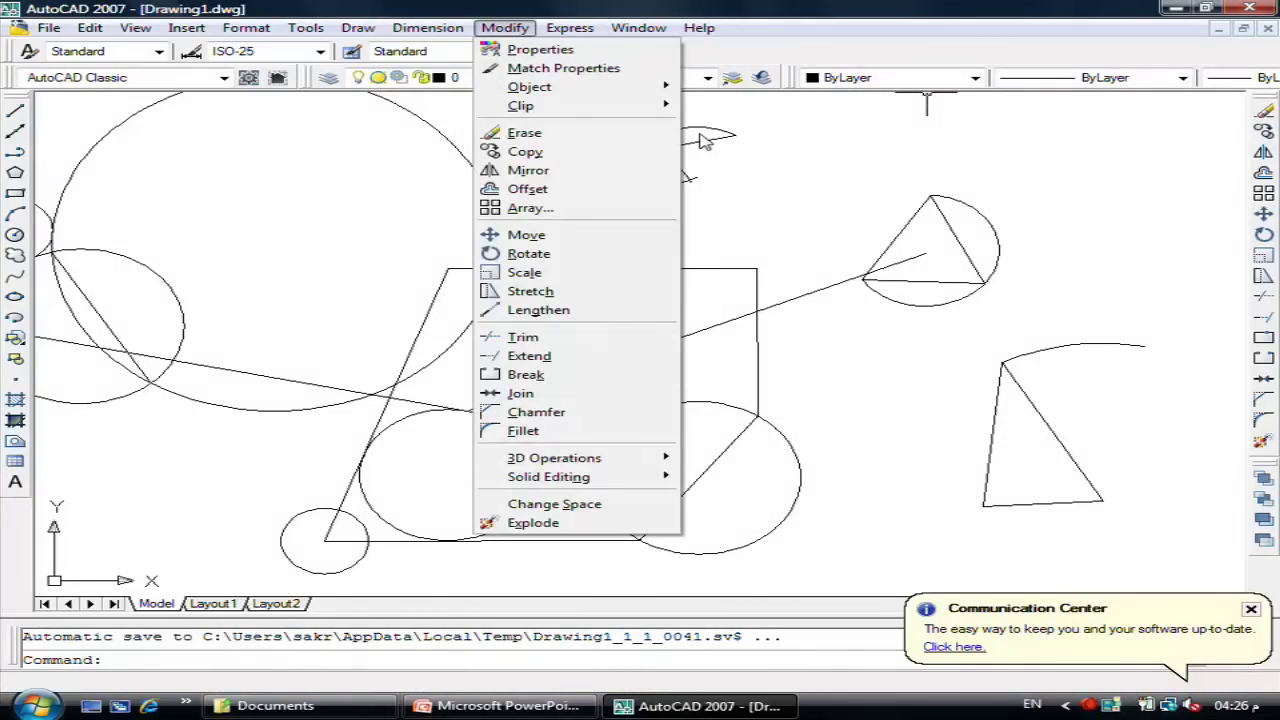
left_click(578, 136)
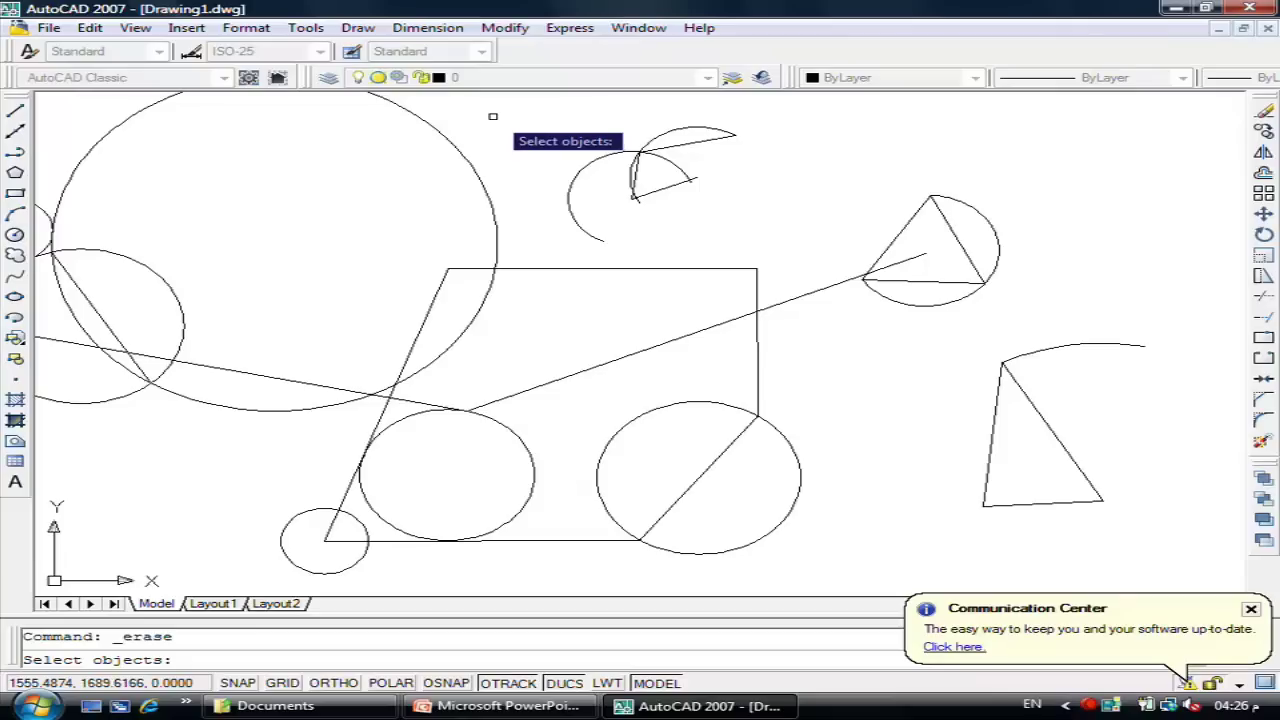
left_click(694, 130)
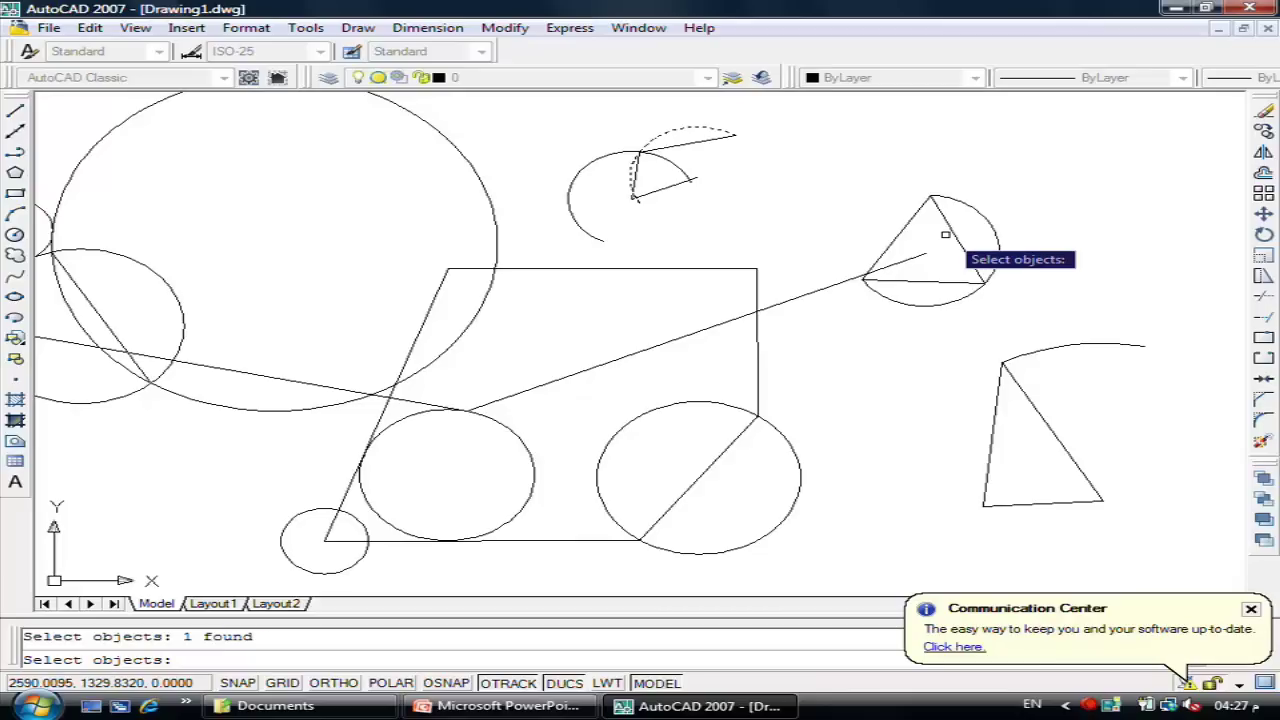
left_click(663, 145)
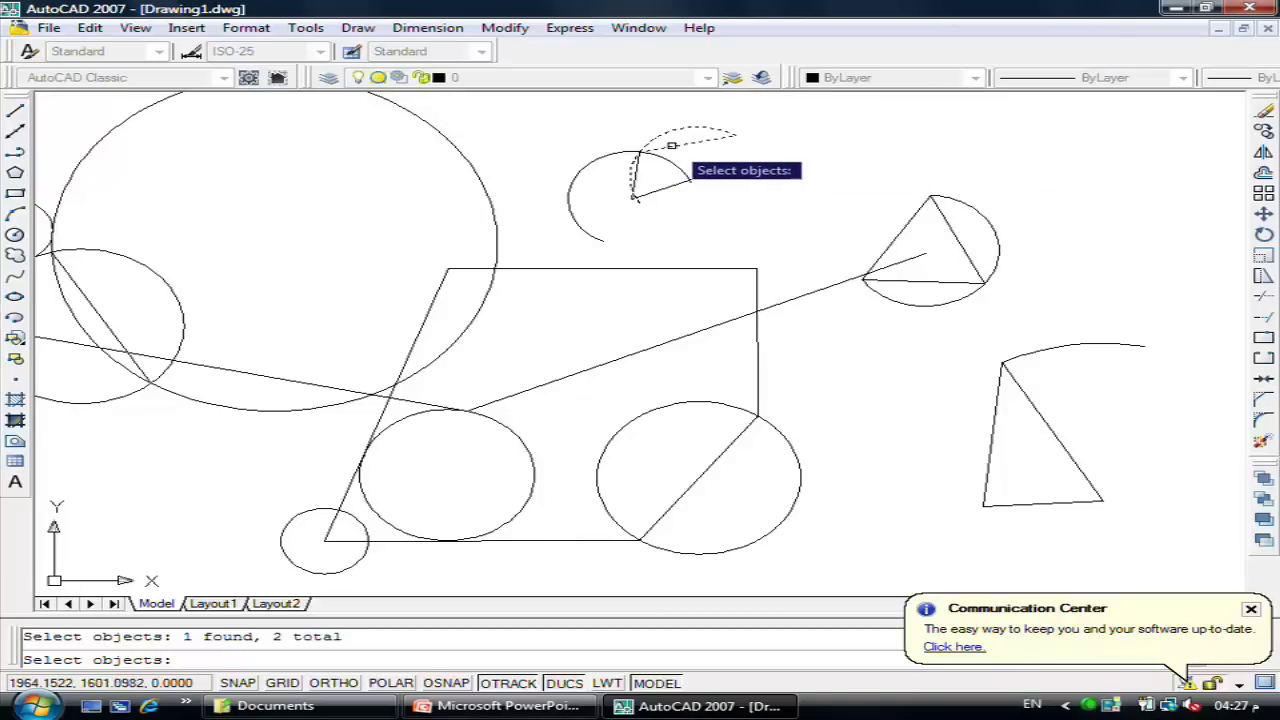
left_click(663, 158)
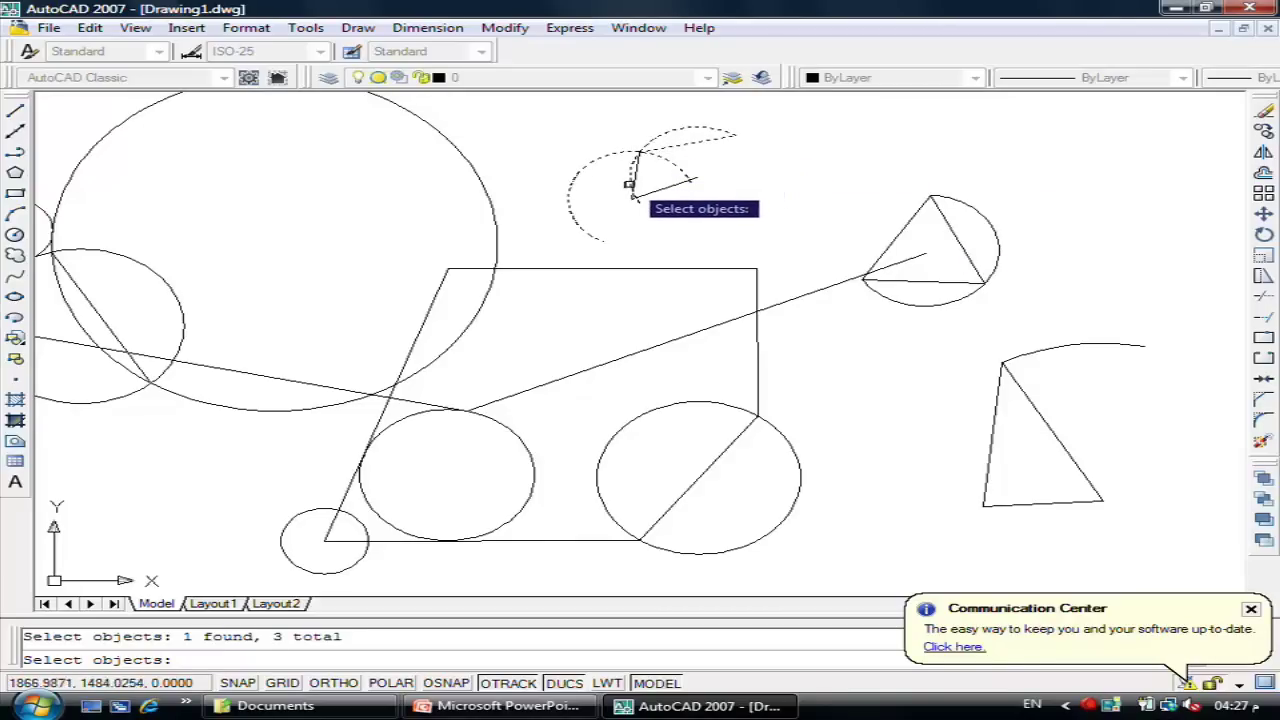
left_click(643, 191)
left_click(642, 191)
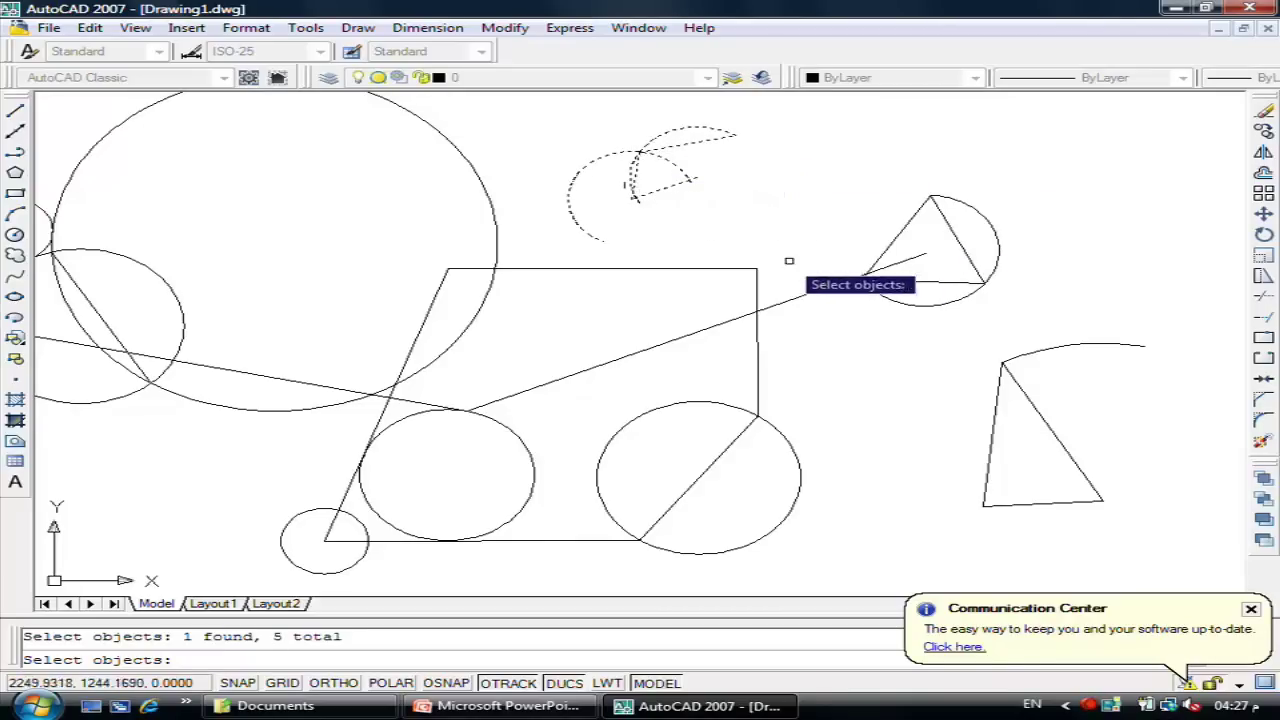
left_click(898, 230)
left_click(933, 208)
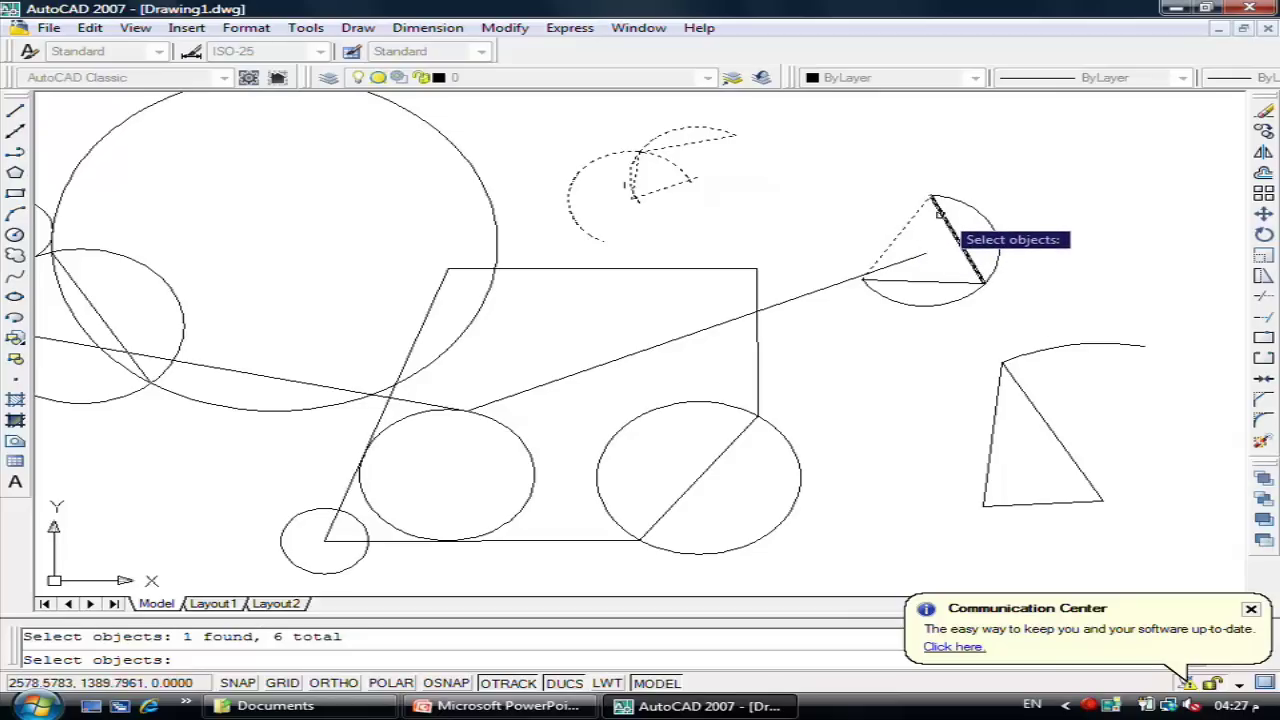
left_click(950, 198)
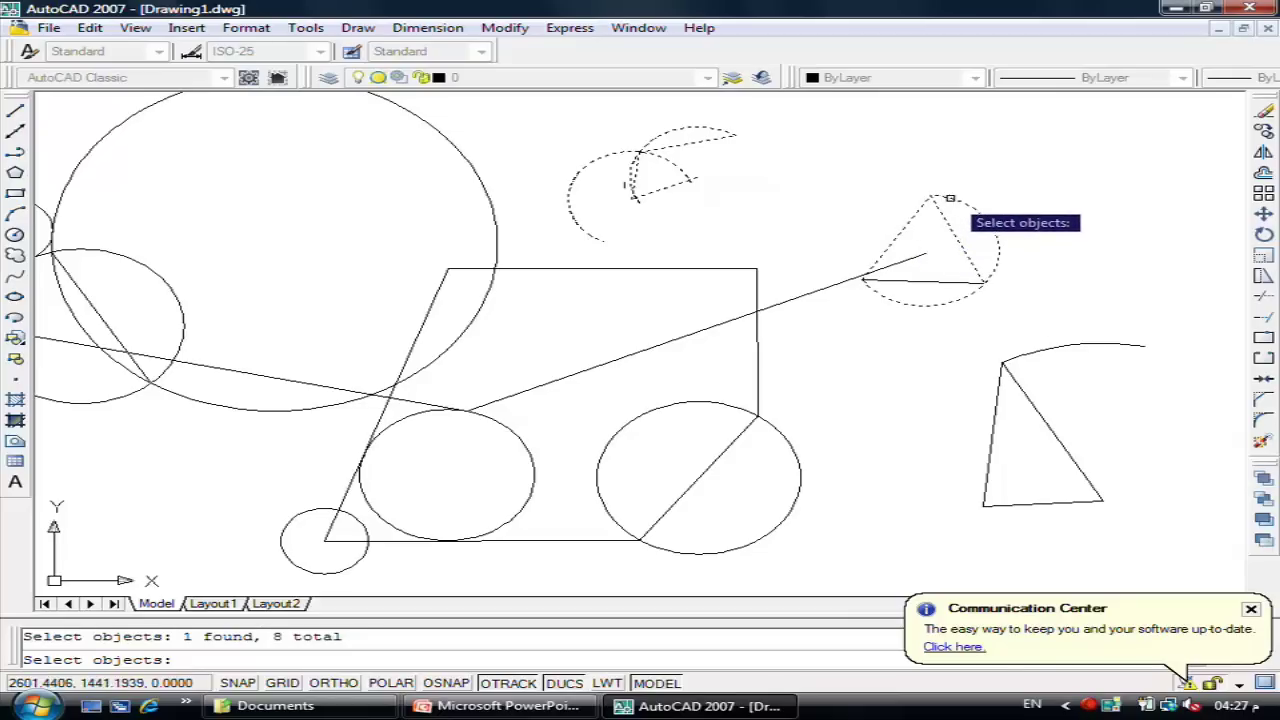
left_click(921, 258)
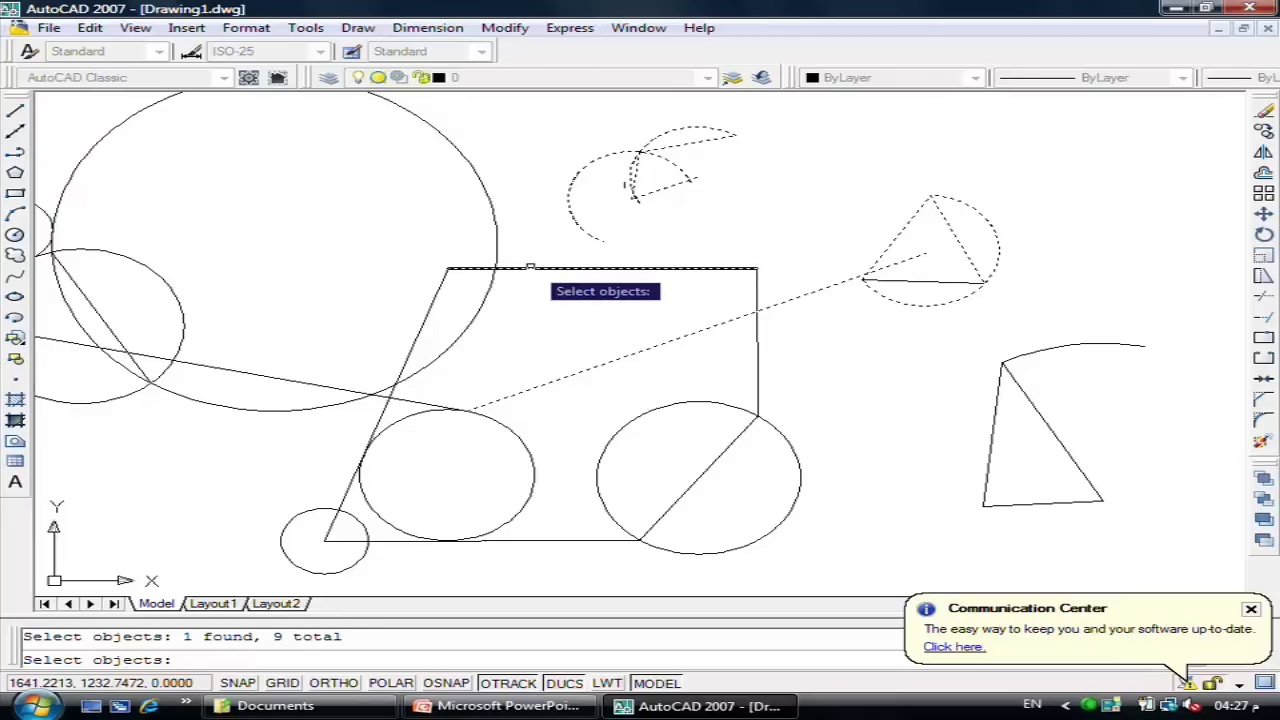
key("Escape")
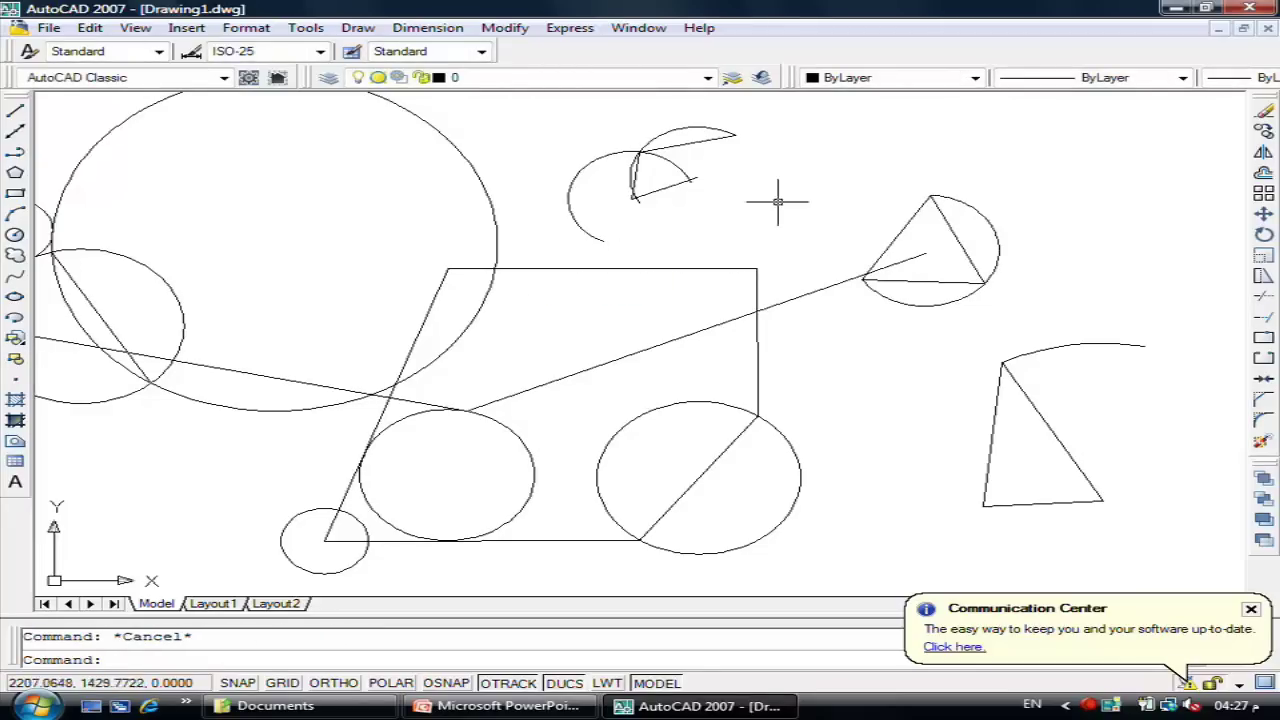
Step: Erase all 31 objects in the drawing using the ALL selection option
left_click(1264, 111)
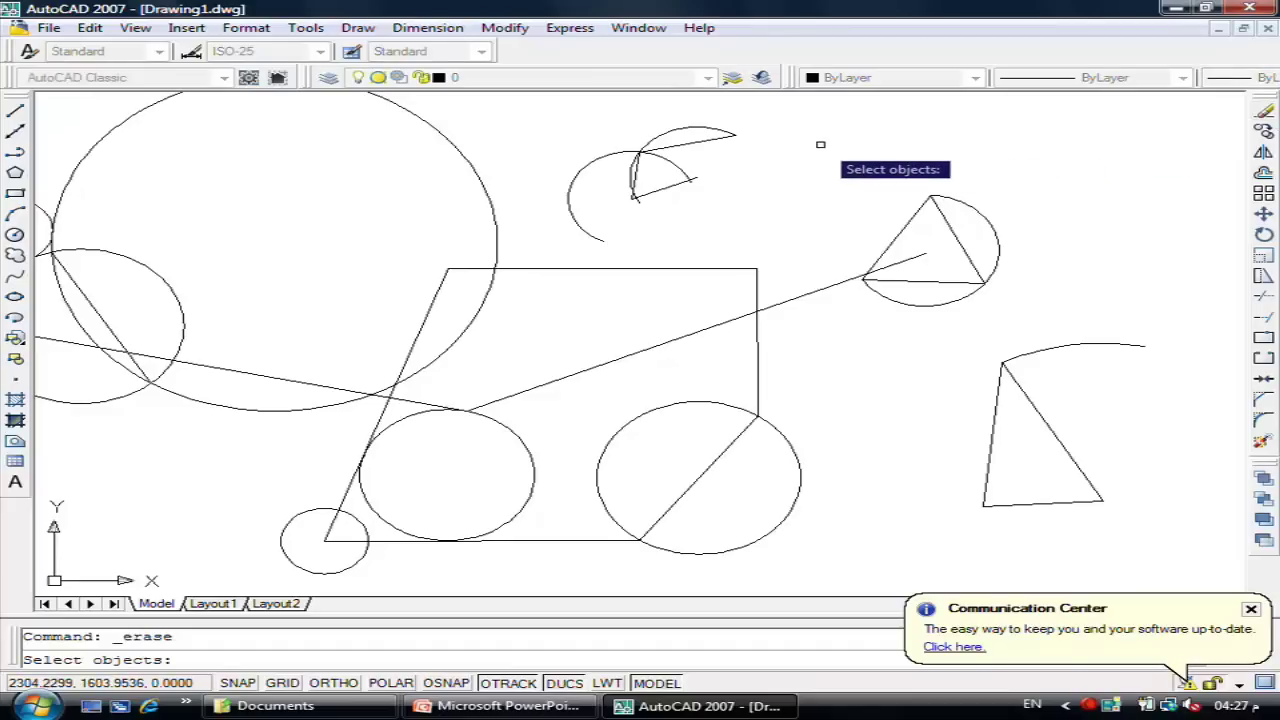
type("all")
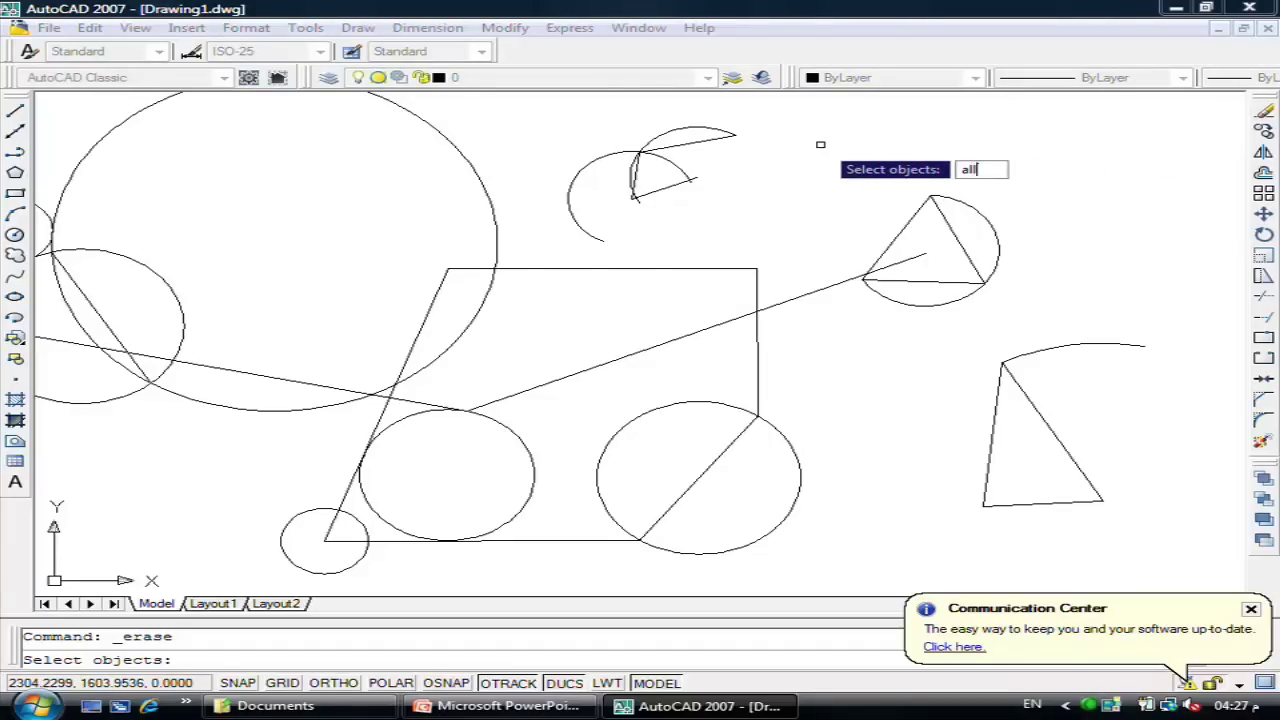
key("Return")
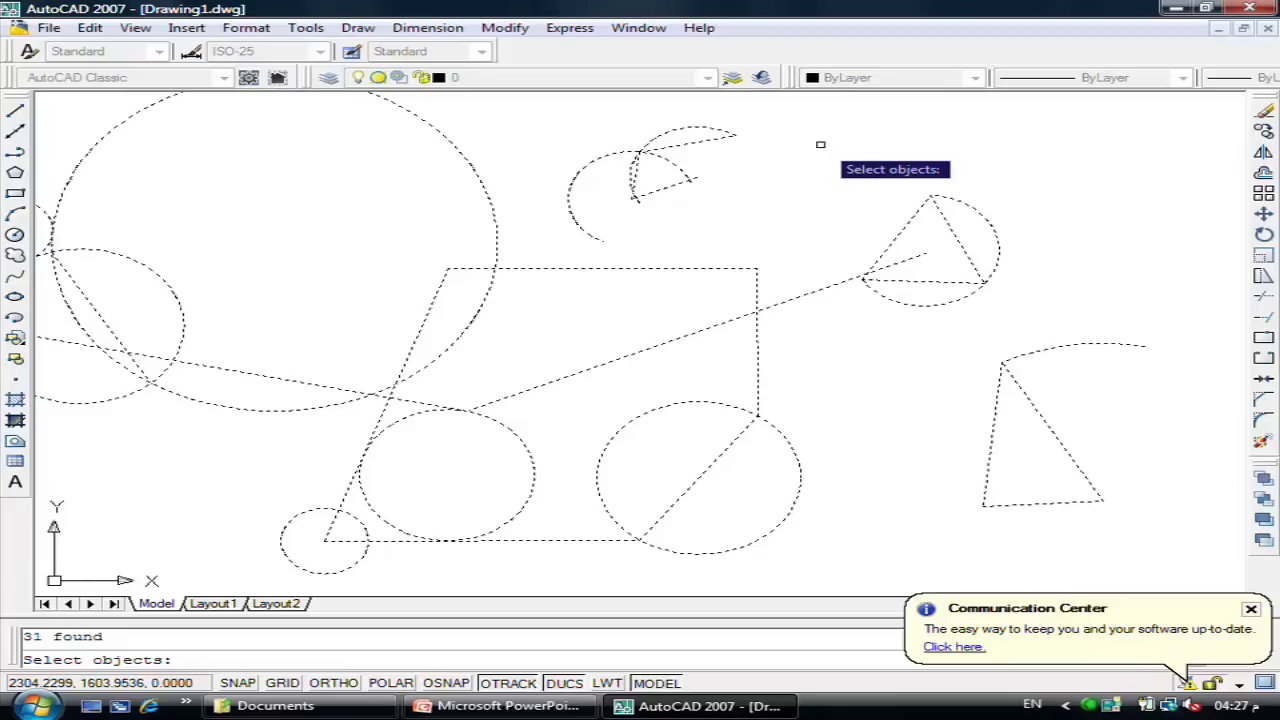
key("Return")
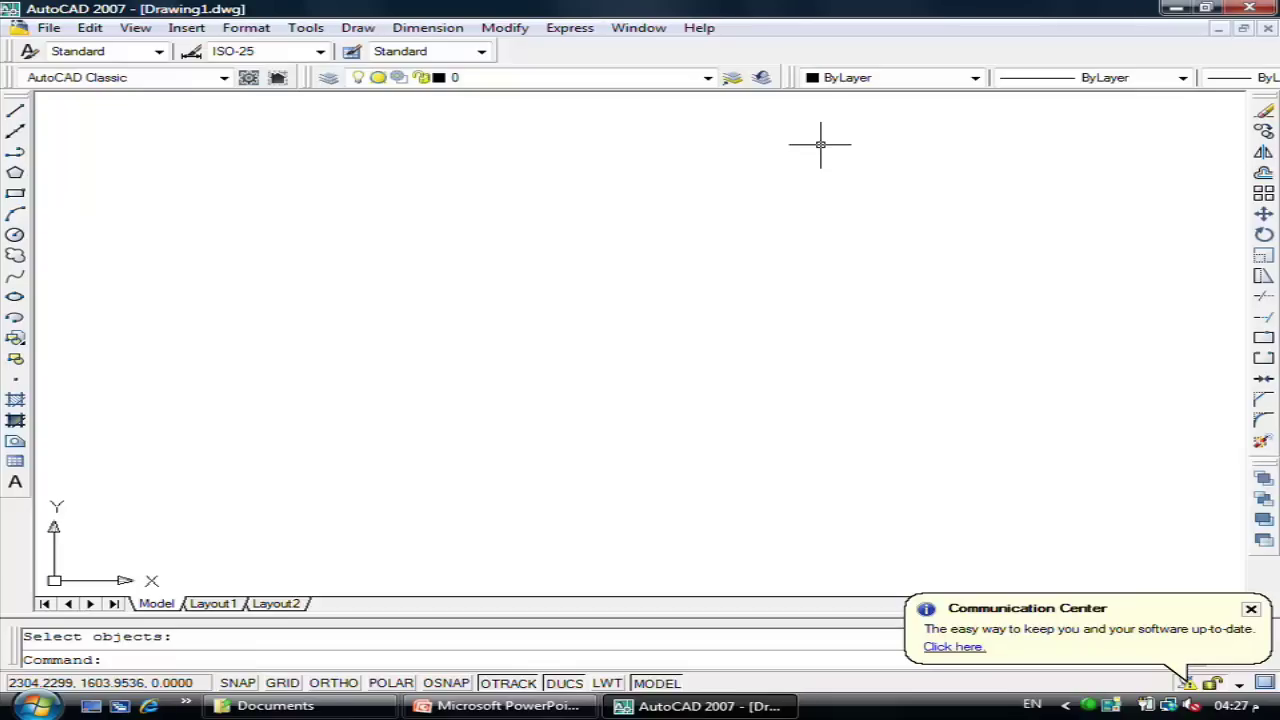
Step: Undo the full erase with Ctrl+Z so the circles, arcs, triangles and lines return
key("ctrl+z")
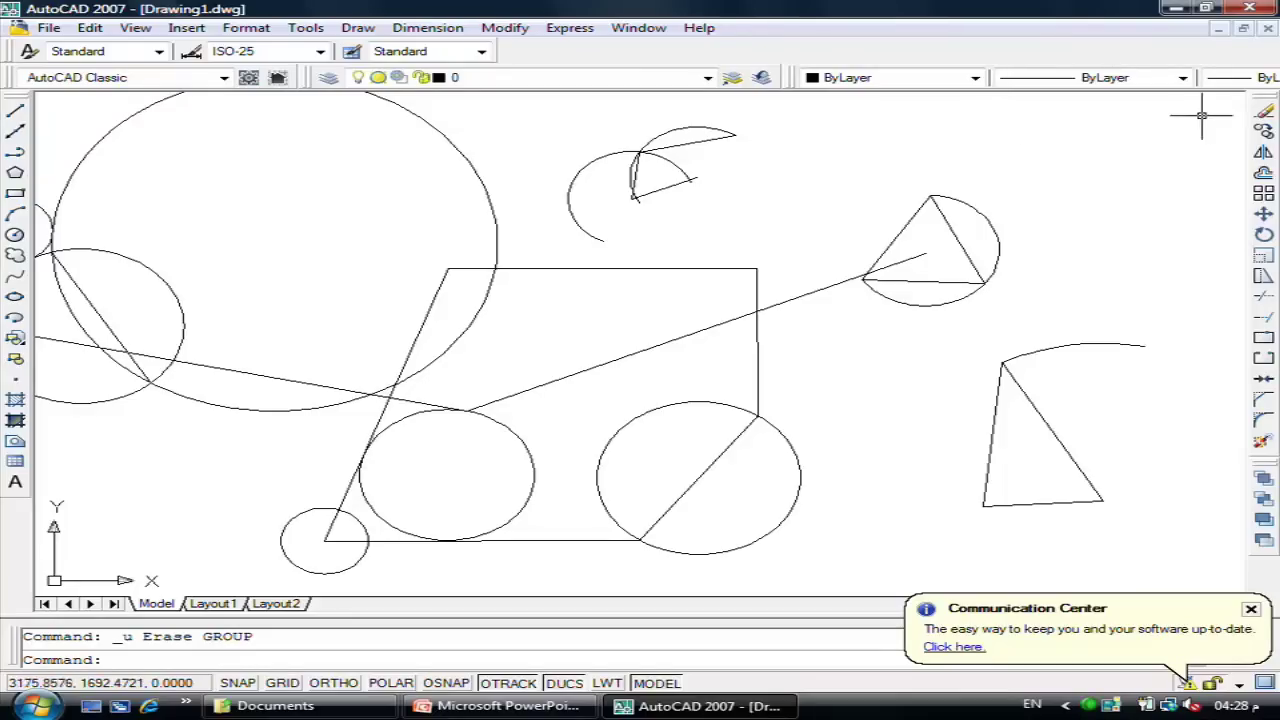
left_click(1264, 111)
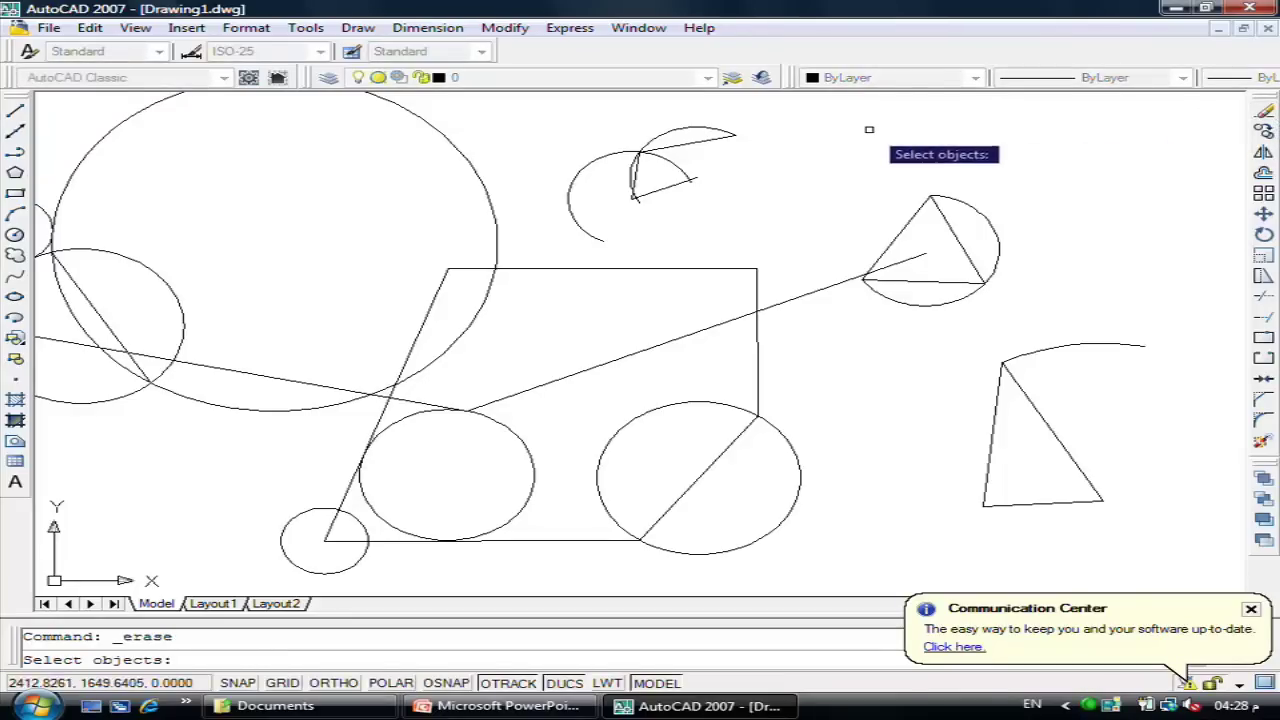
type("all")
key("Return")
key("Return")
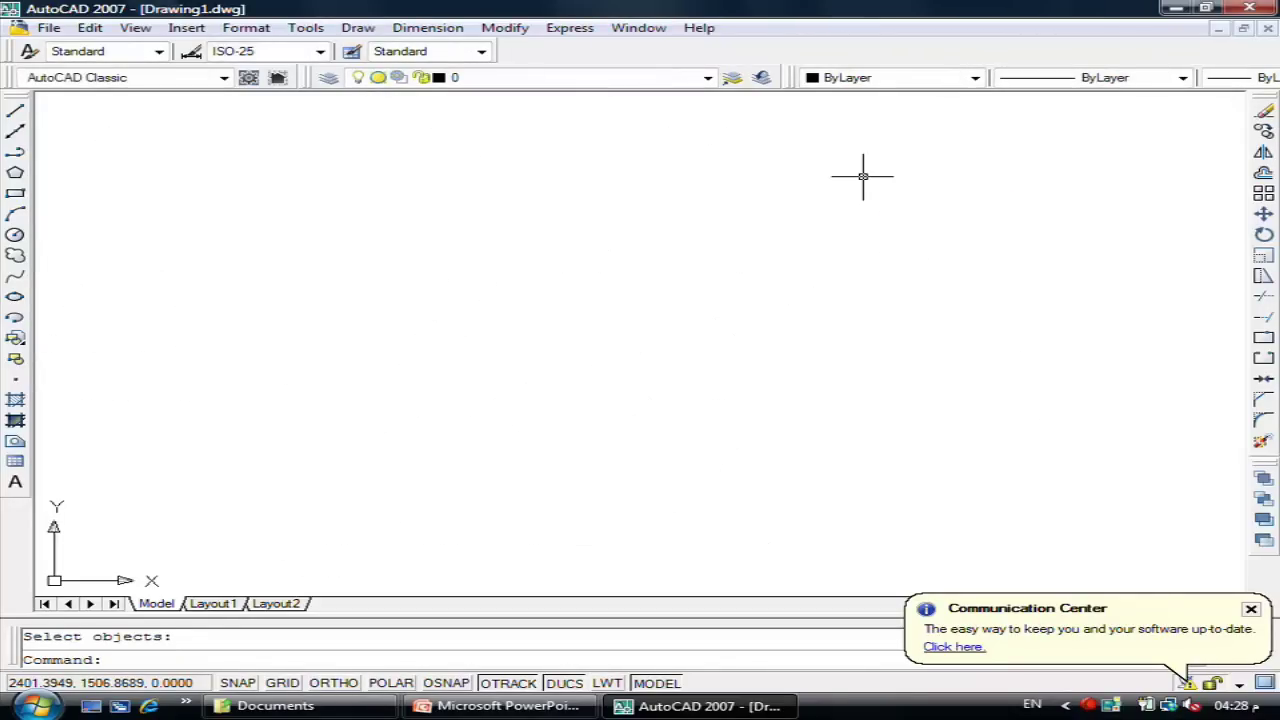
type("u")
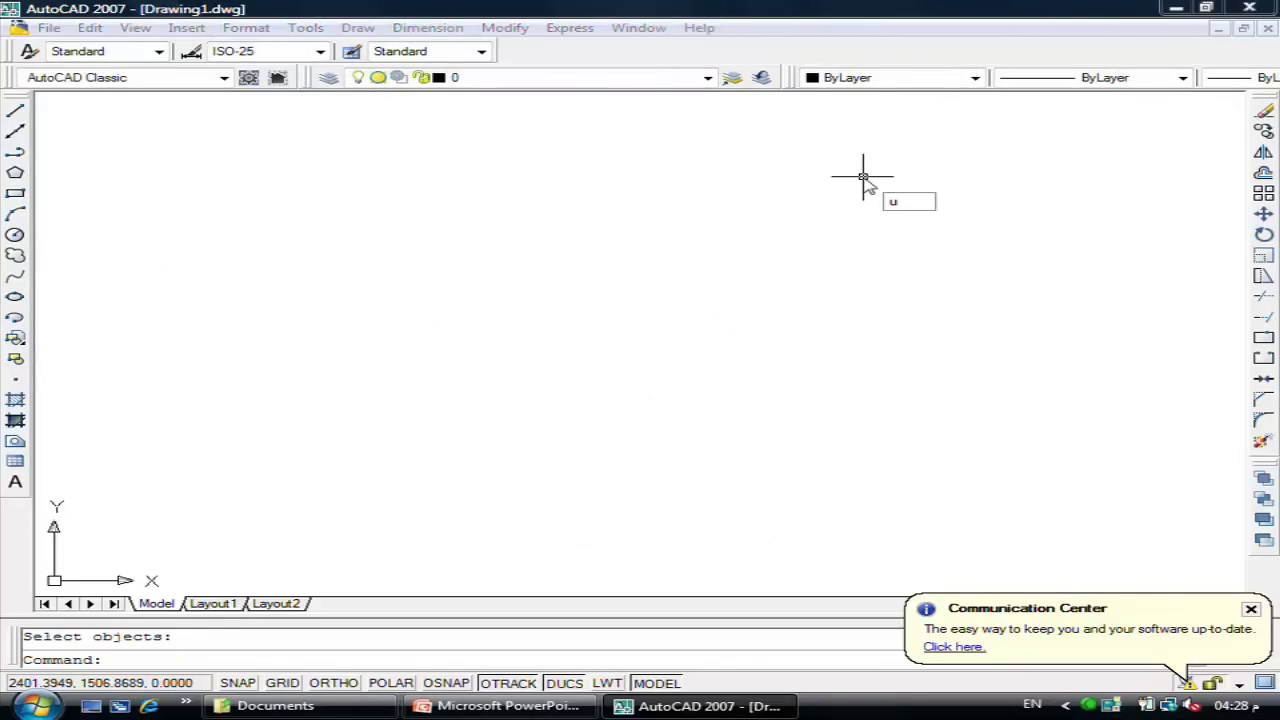
key("Return")
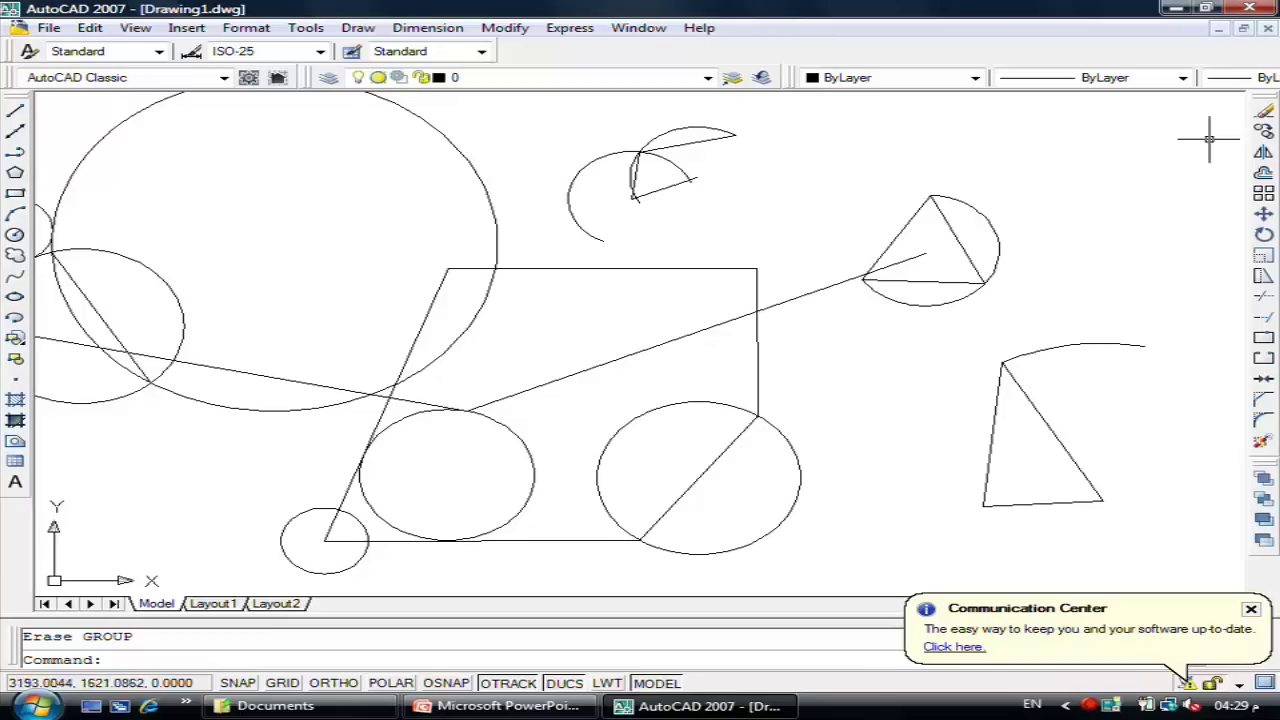
Step: Erase the top arc's straight line, the right triangle's bottom edge and the large upper-left circle
left_click(1264, 111)
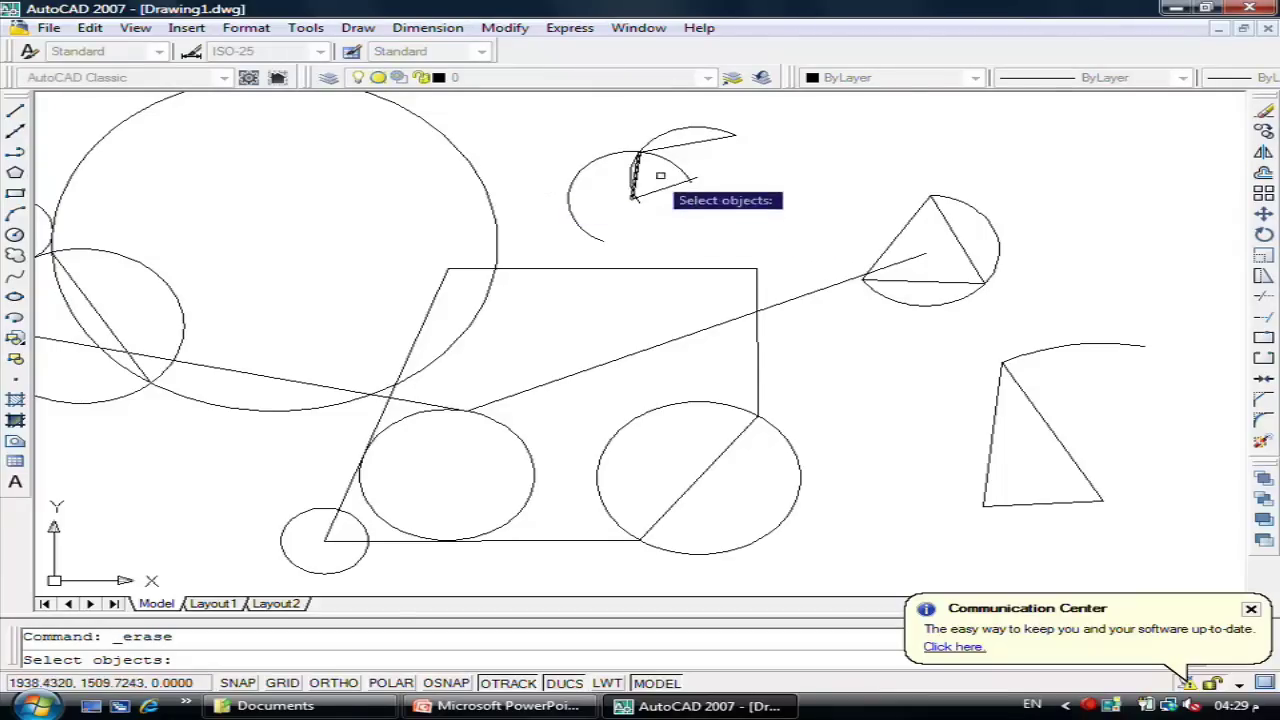
left_click(674, 147)
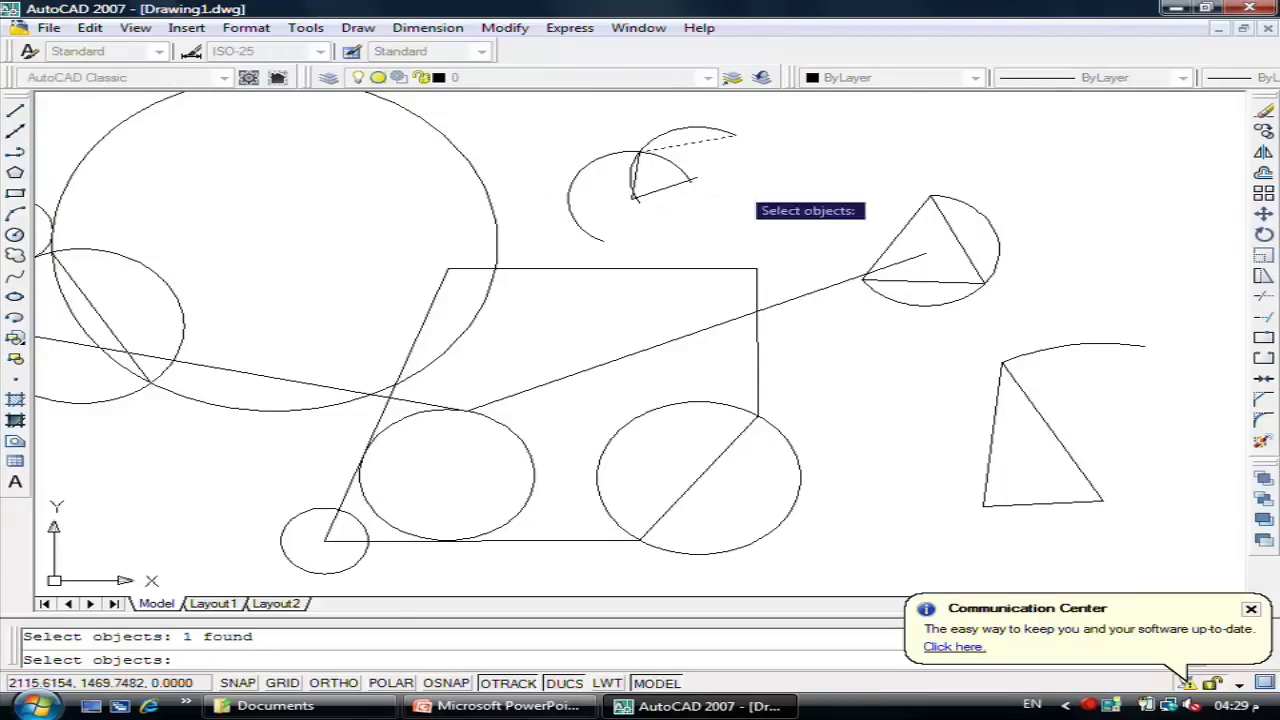
left_click(884, 283)
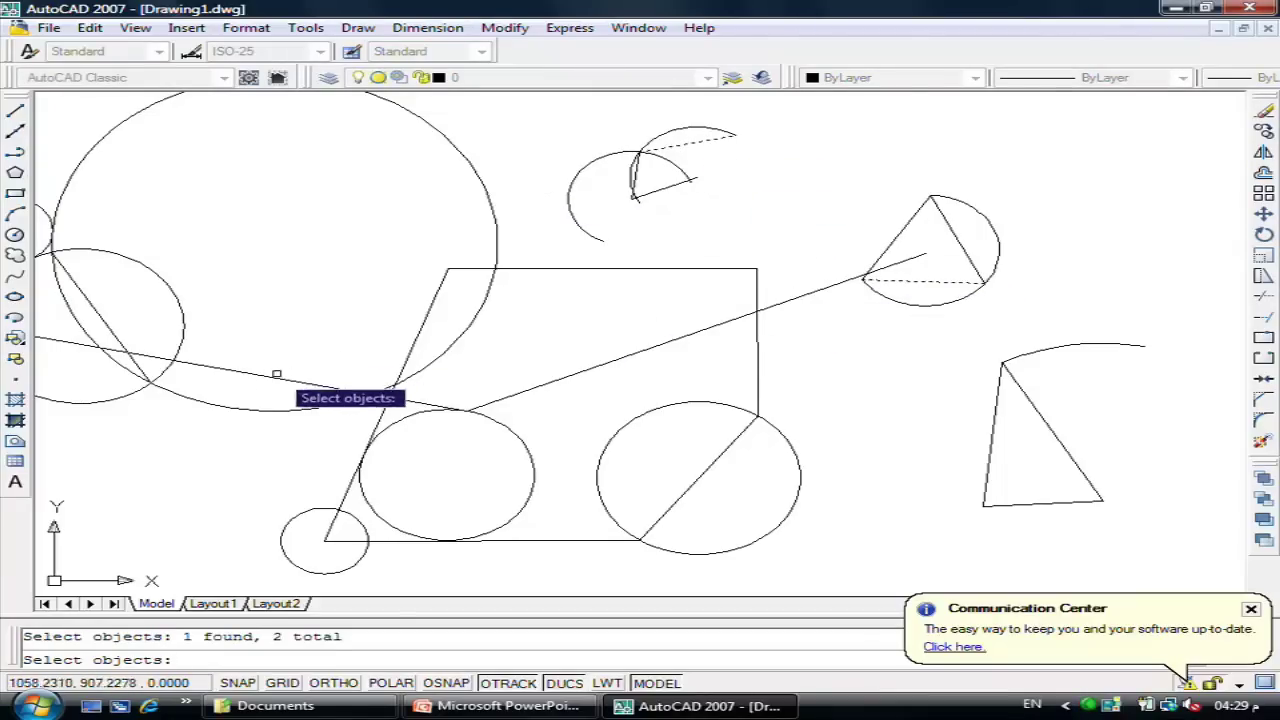
left_click(258, 411)
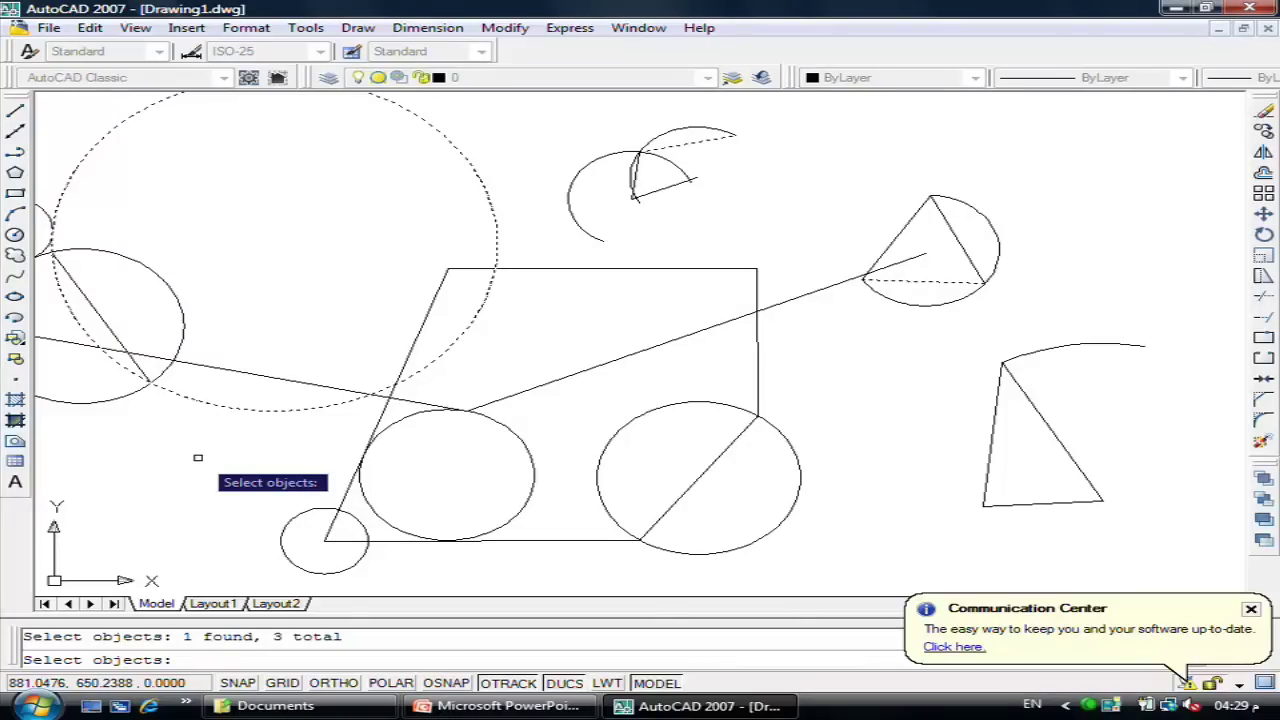
key("Return")
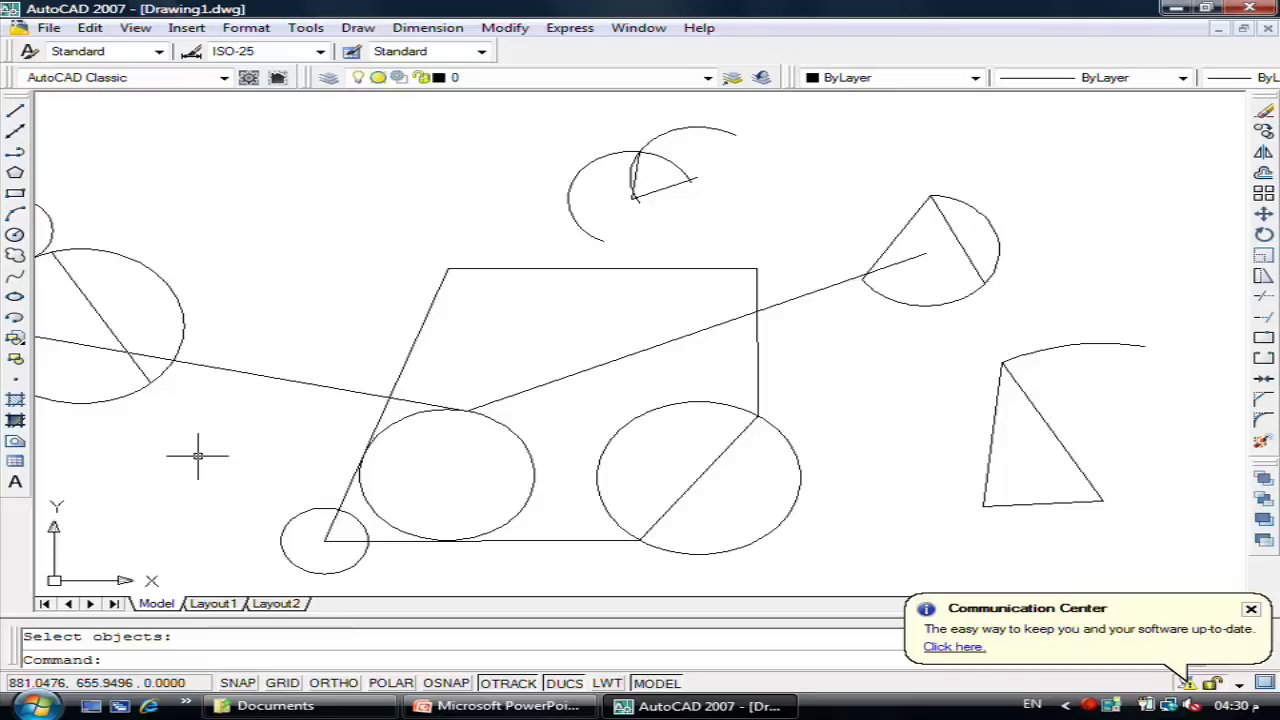
left_click(1263, 112)
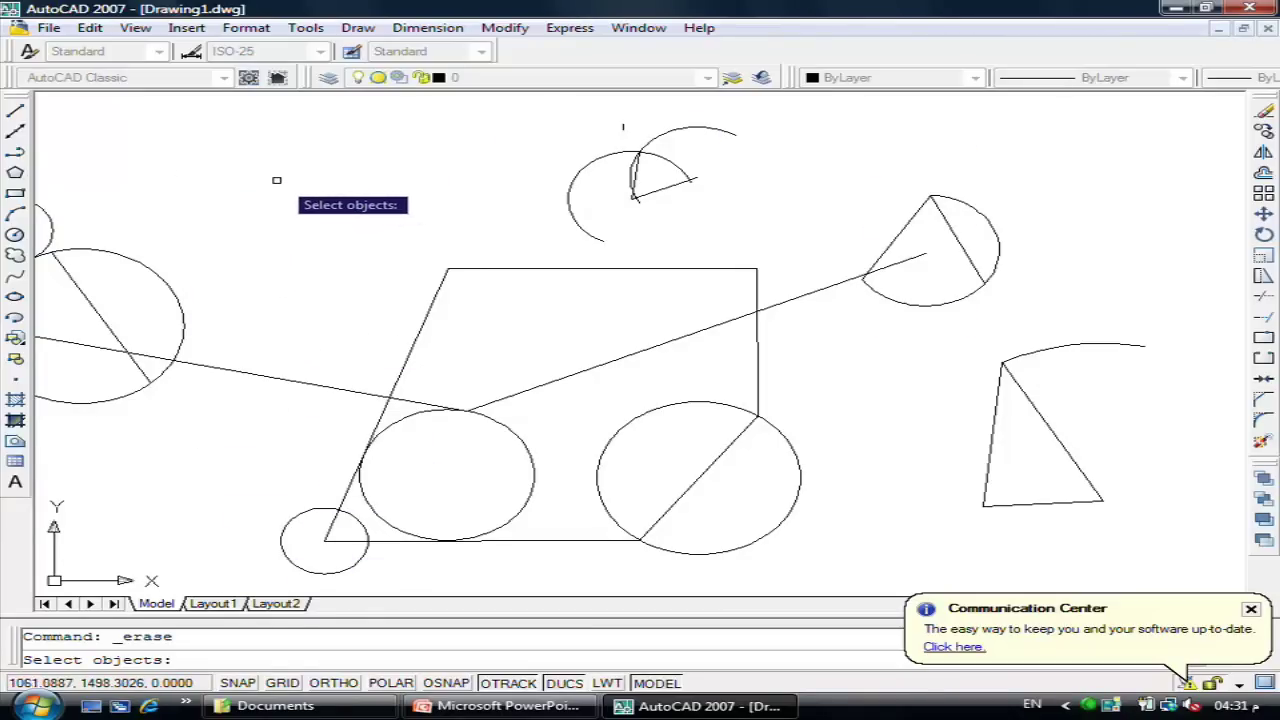
type("w")
key("Return")
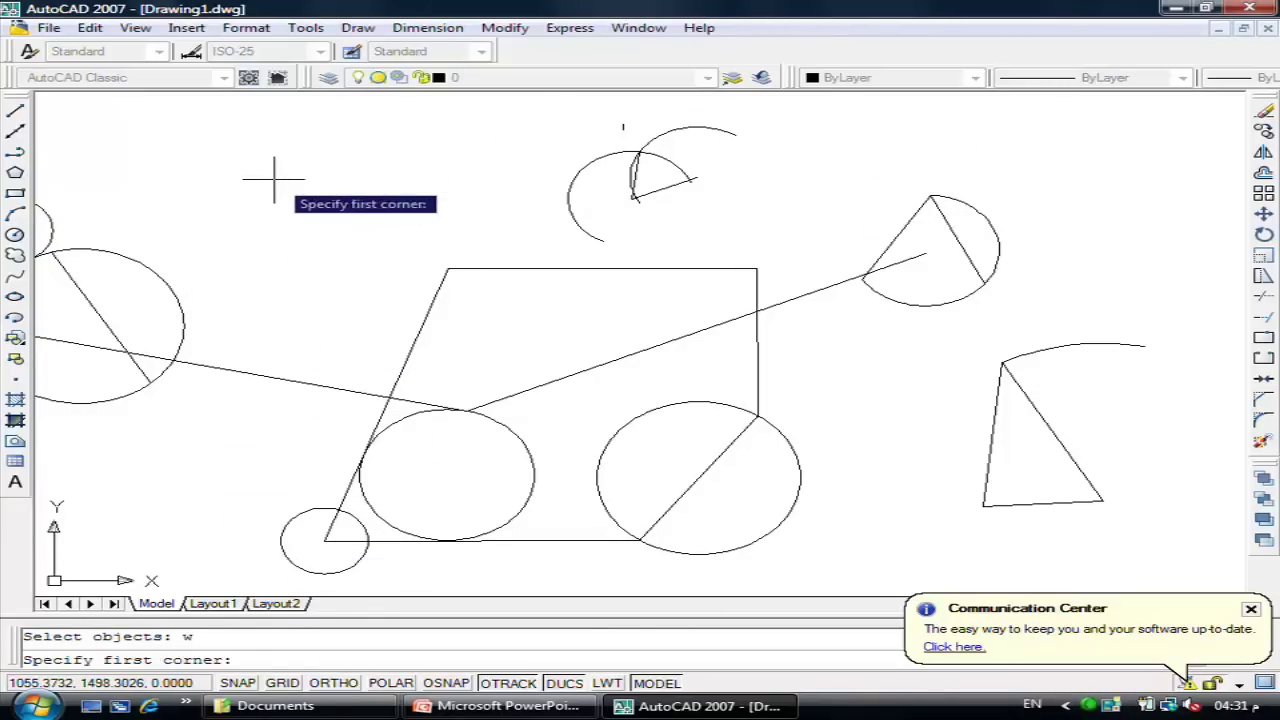
left_click(251, 117)
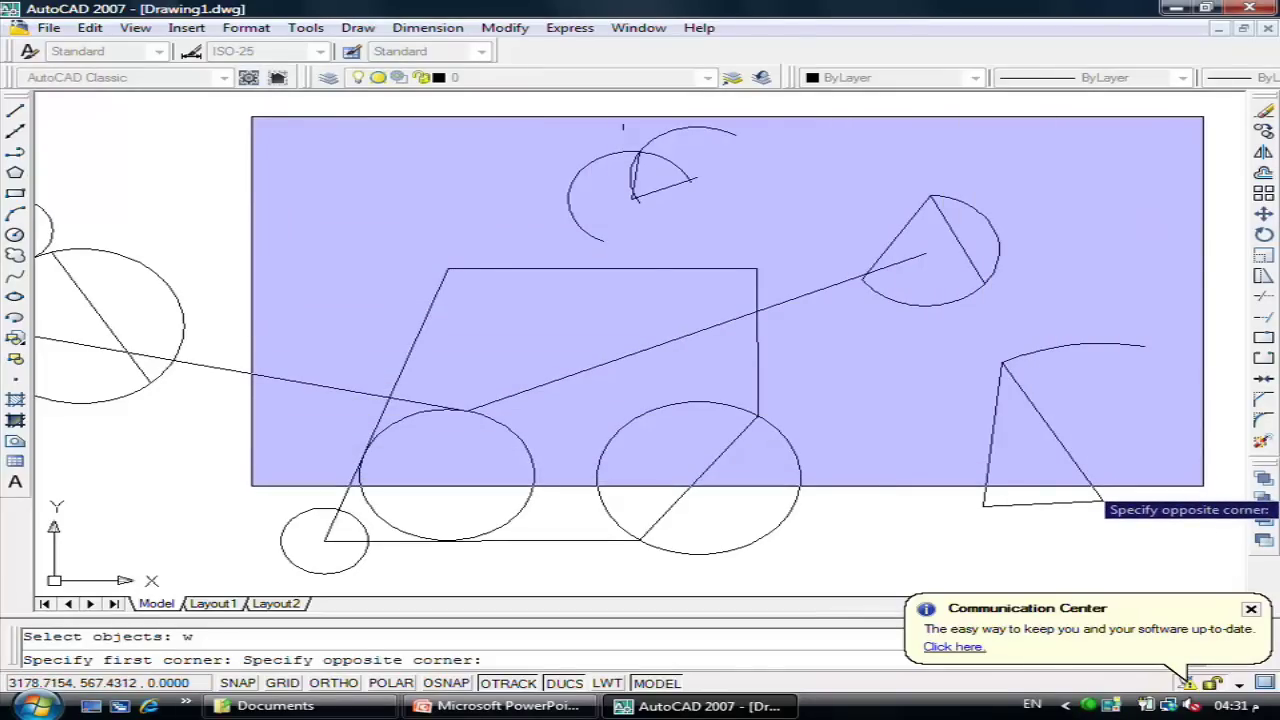
left_click(1203, 486)
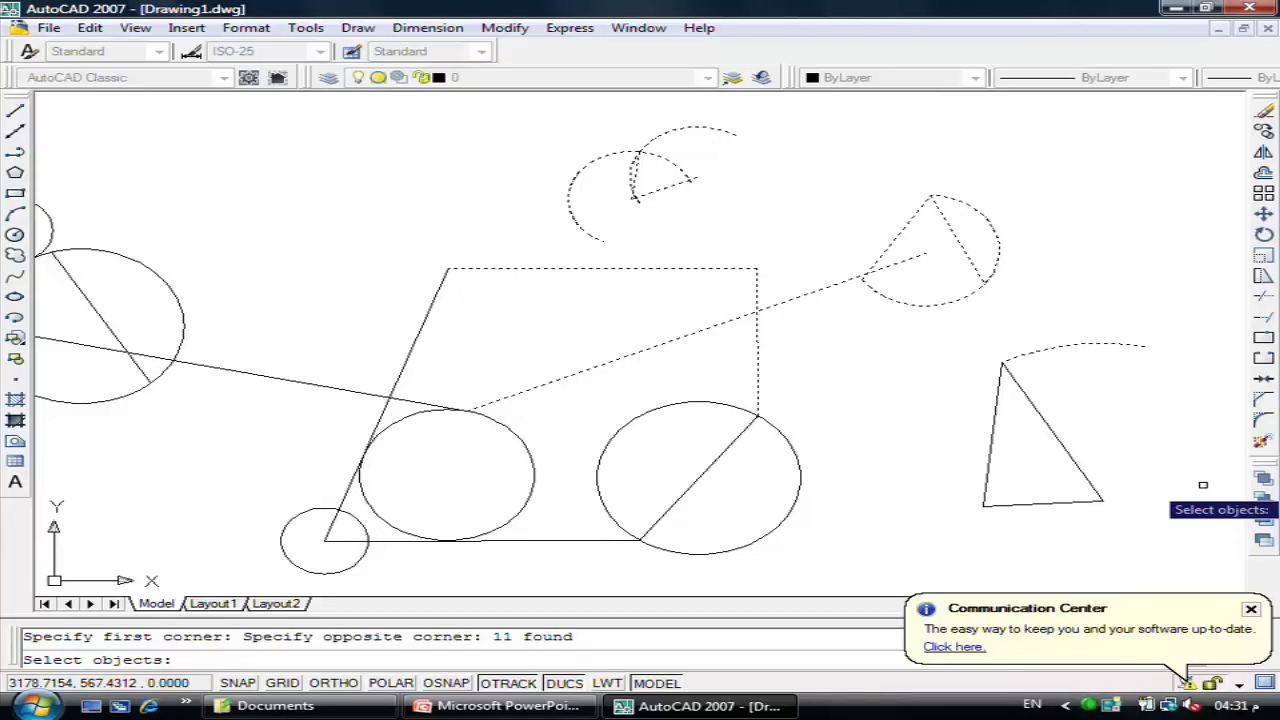
key("Escape")
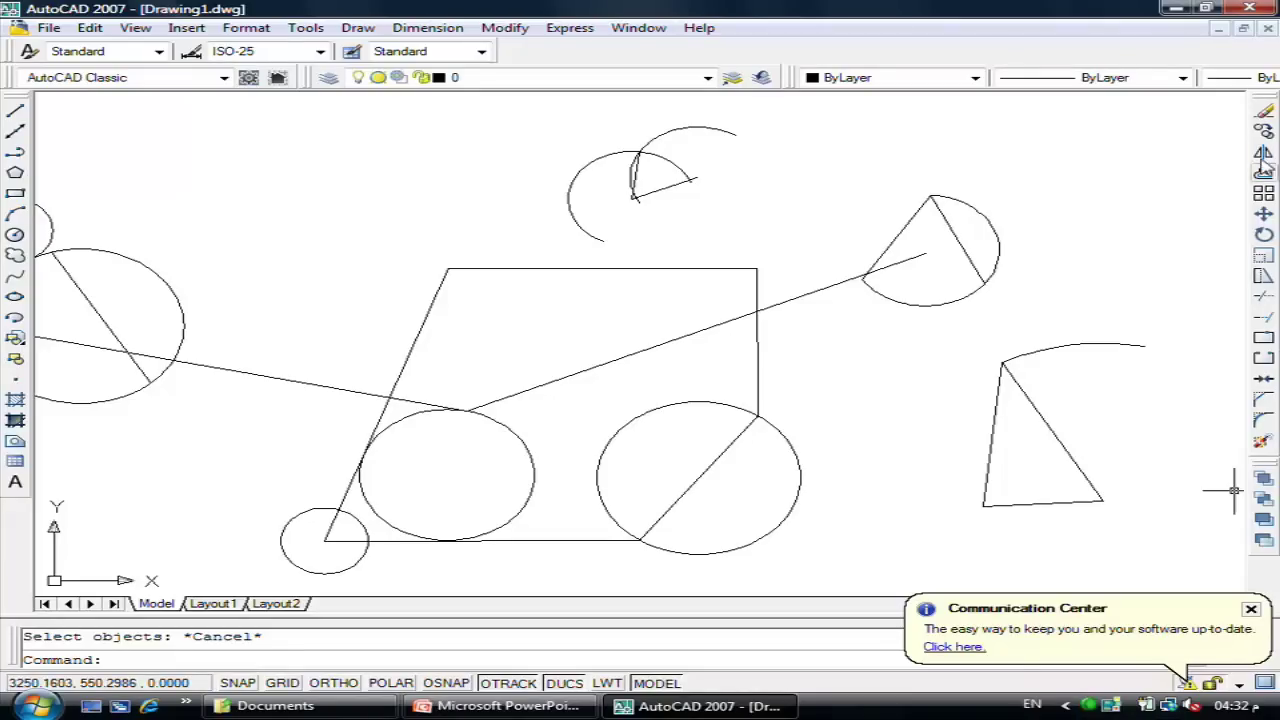
Step: Erase the eight objects touched by a crossing window over the upper-left area, including the top arcs and diagonals
left_click(1264, 111)
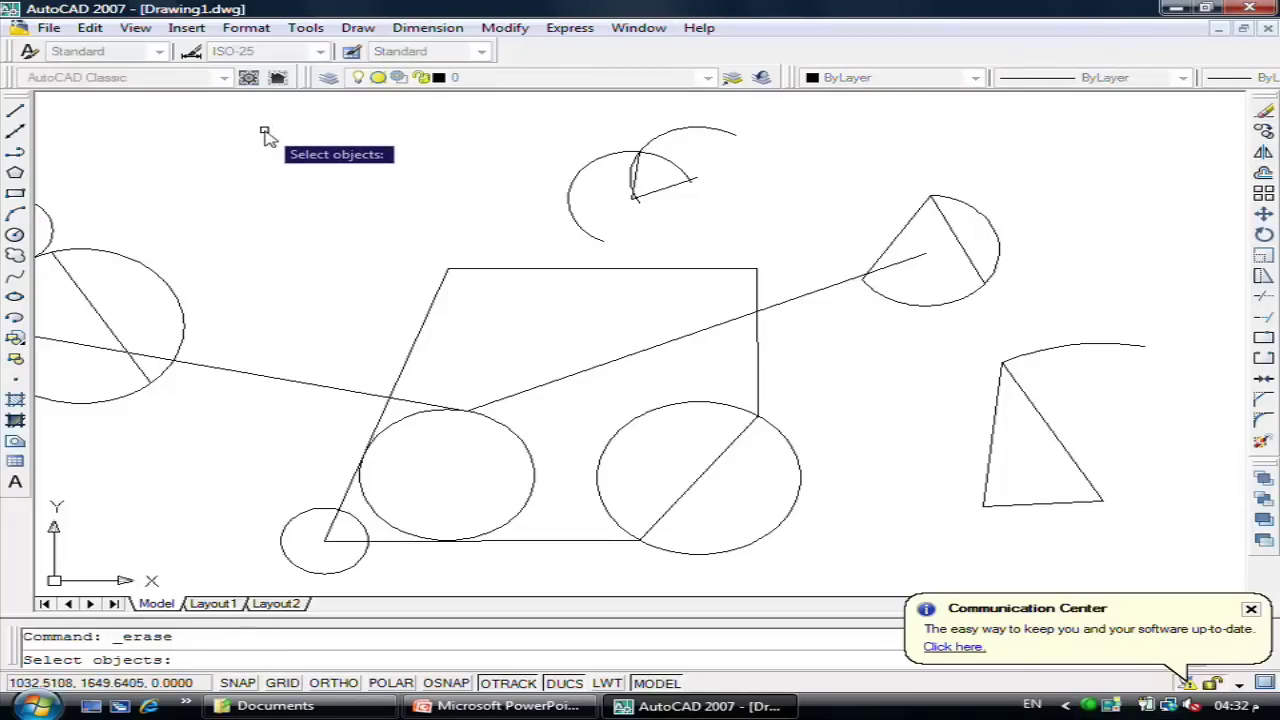
type("c")
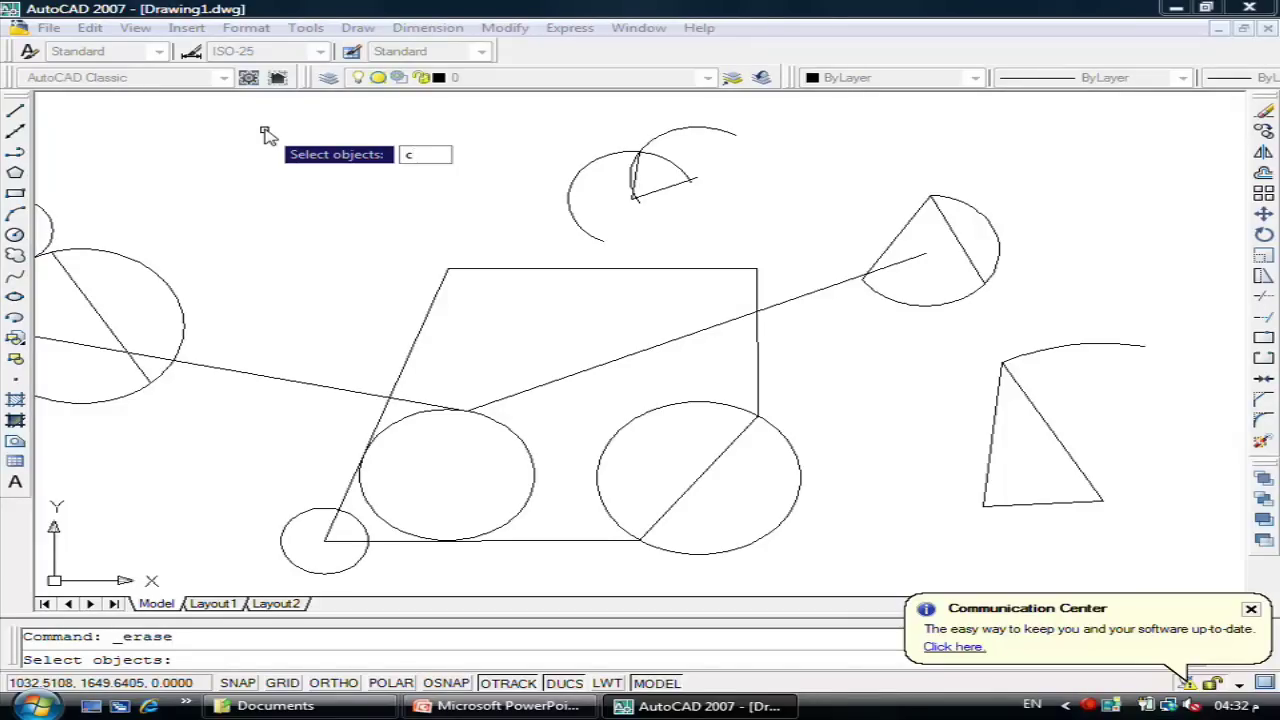
key("Return")
left_click(265, 128)
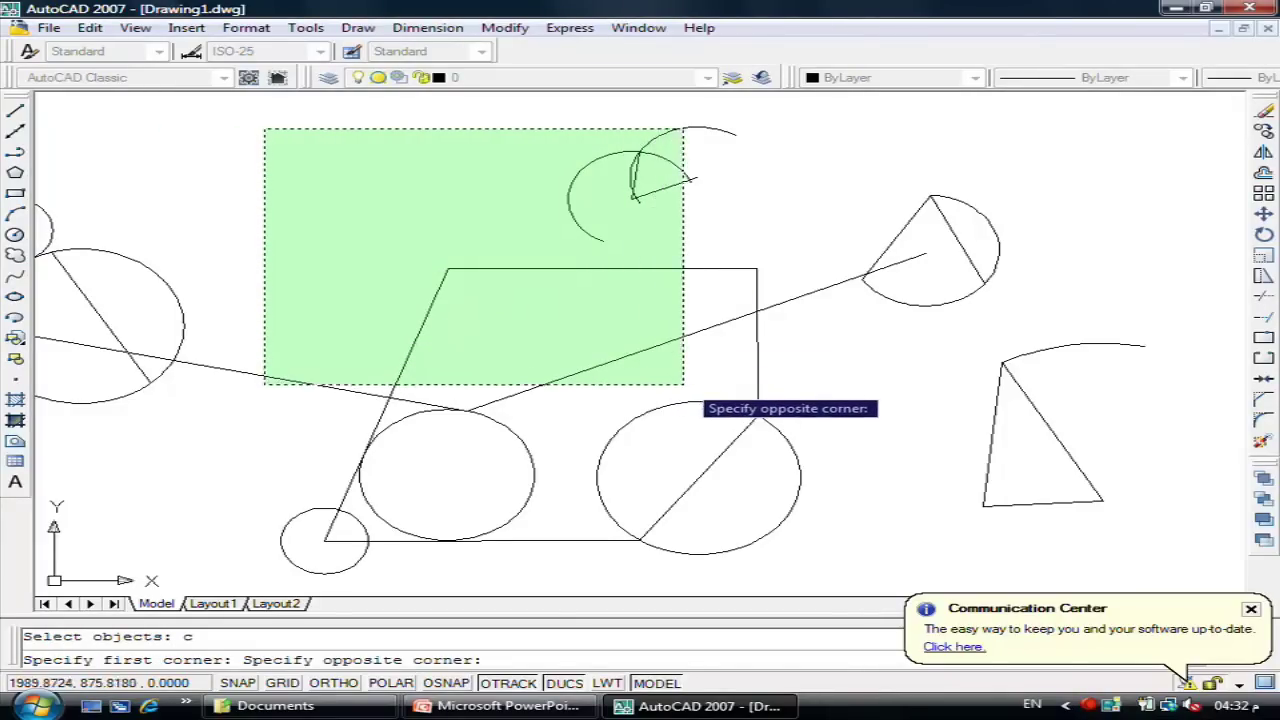
left_click(697, 386)
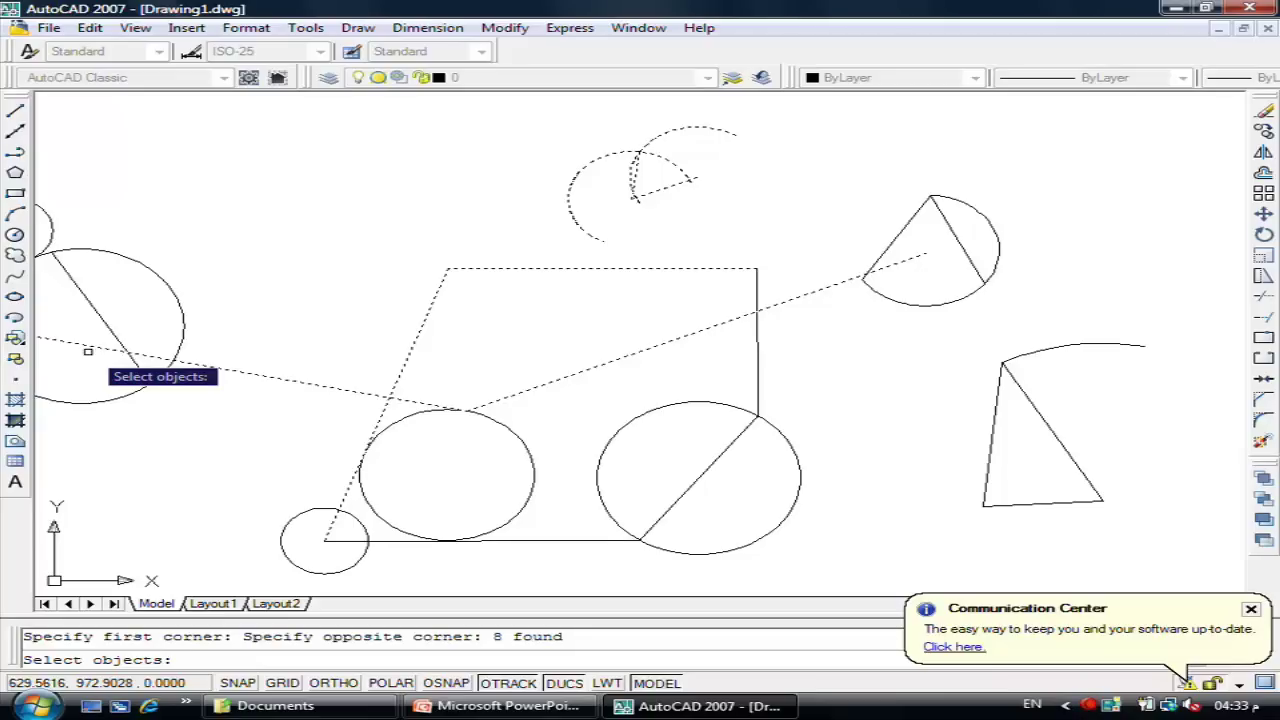
key("Return")
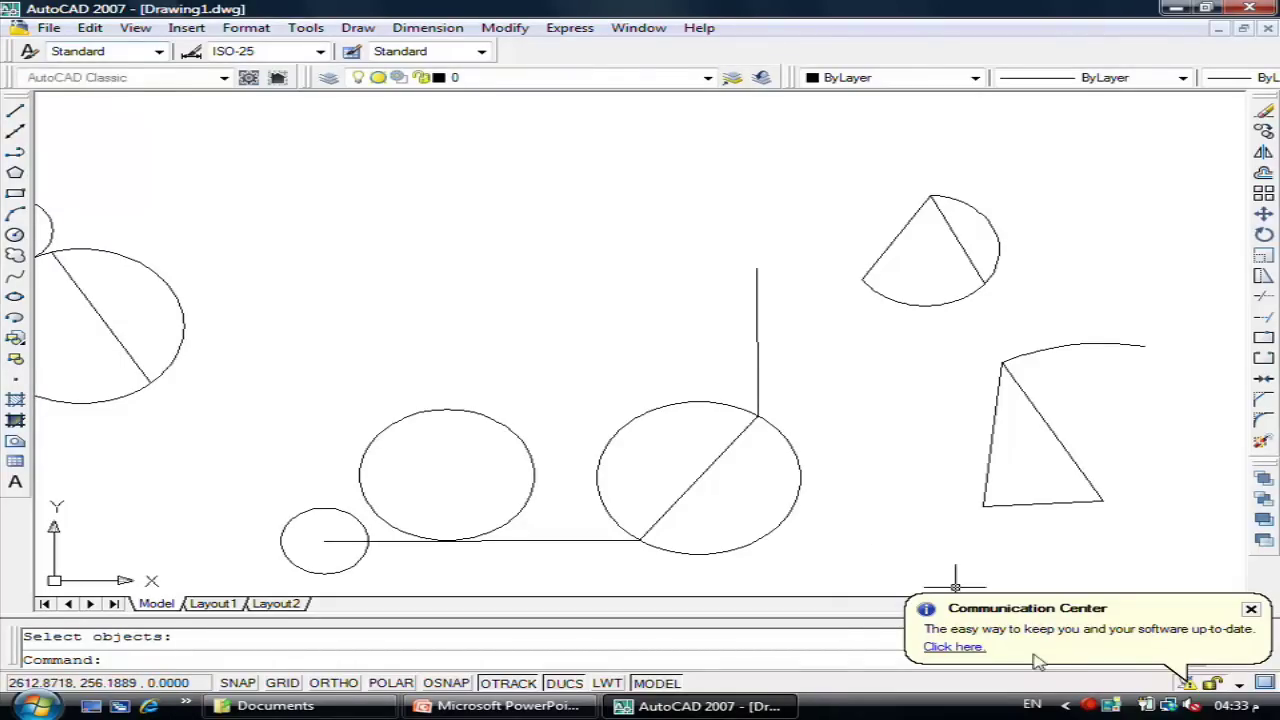
left_click(1090, 706)
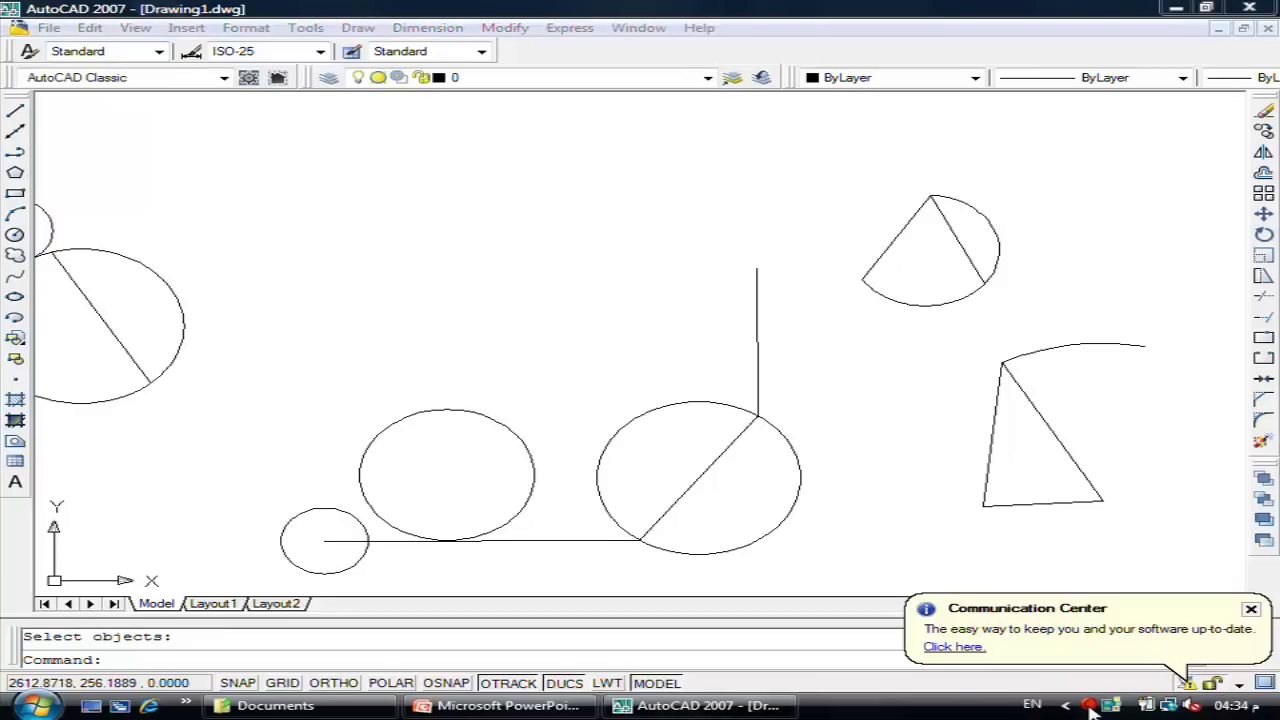